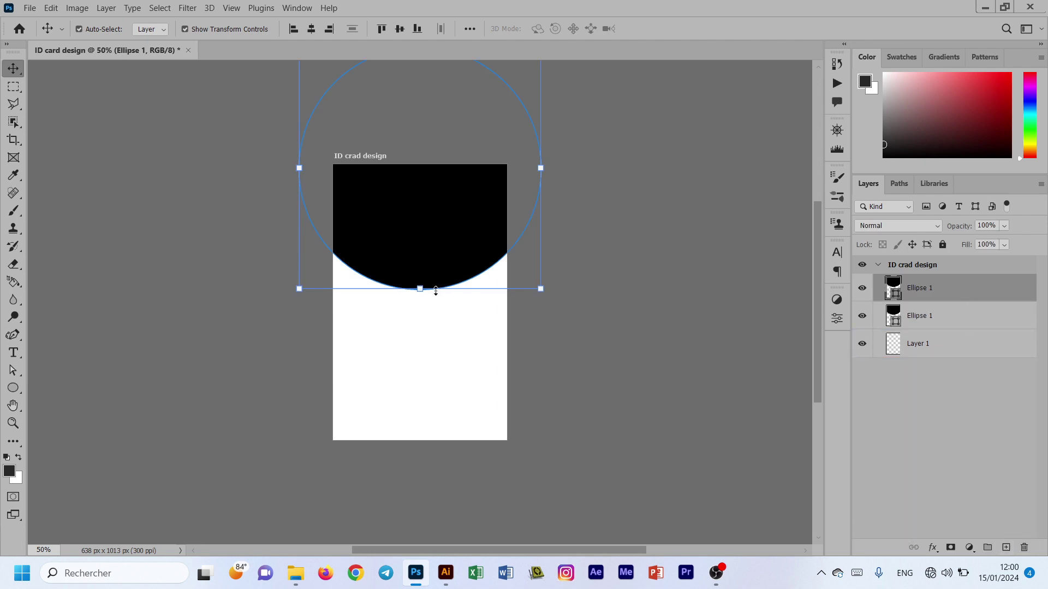
# Step: Shrink the duplicate circle from its bottom edge and fill it white
pyautogui.moveTo(421, 288); pyautogui.dragTo(427, 254)
pyautogui.click(675, 28)
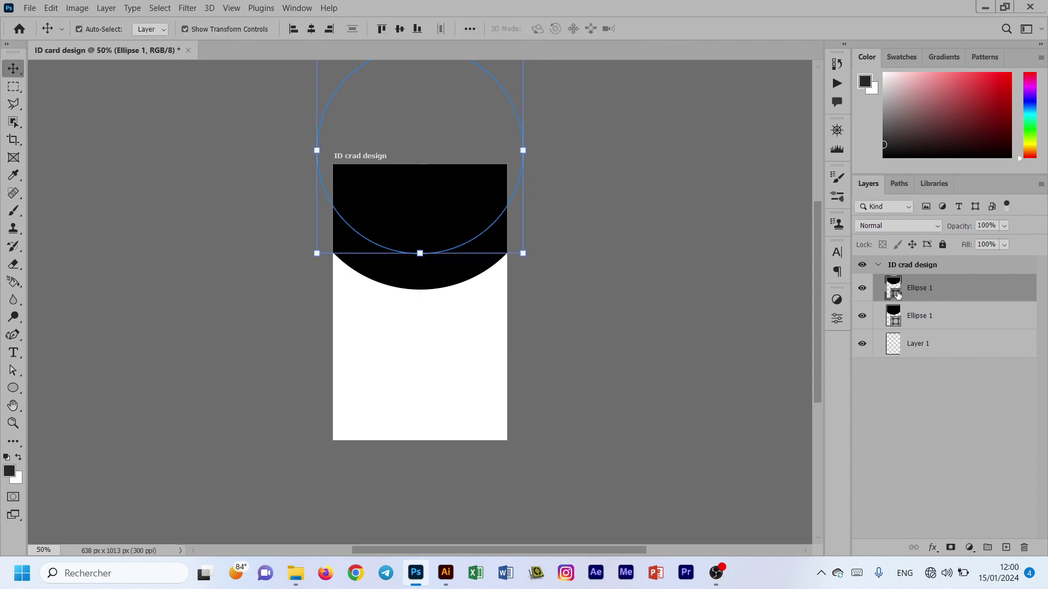
pyautogui.doubleClick(898, 295)
pyautogui.click(412, 367)
pyautogui.click(867, 213)
# Step: Place the logo design png on the card as an embedded image
pyautogui.click(440, 374)
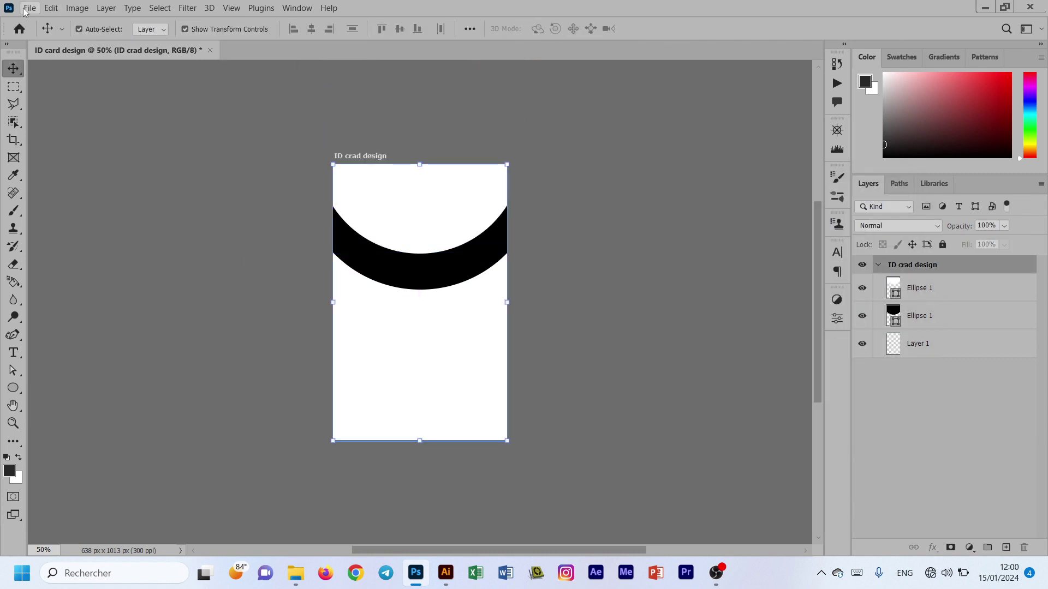
pyautogui.click(21, 10)
pyautogui.click(60, 252)
pyautogui.click(211, 157)
pyautogui.click(304, 344)
# Step: Commit the logo placement and fill the lower black ellipse with the logo's blue
pyautogui.moveTo(429, 323); pyautogui.dragTo(423, 371)
pyautogui.click(675, 29)
pyautogui.click(945, 318)
pyautogui.click(948, 293)
pyautogui.click(953, 346)
pyautogui.doubleClick(898, 349)
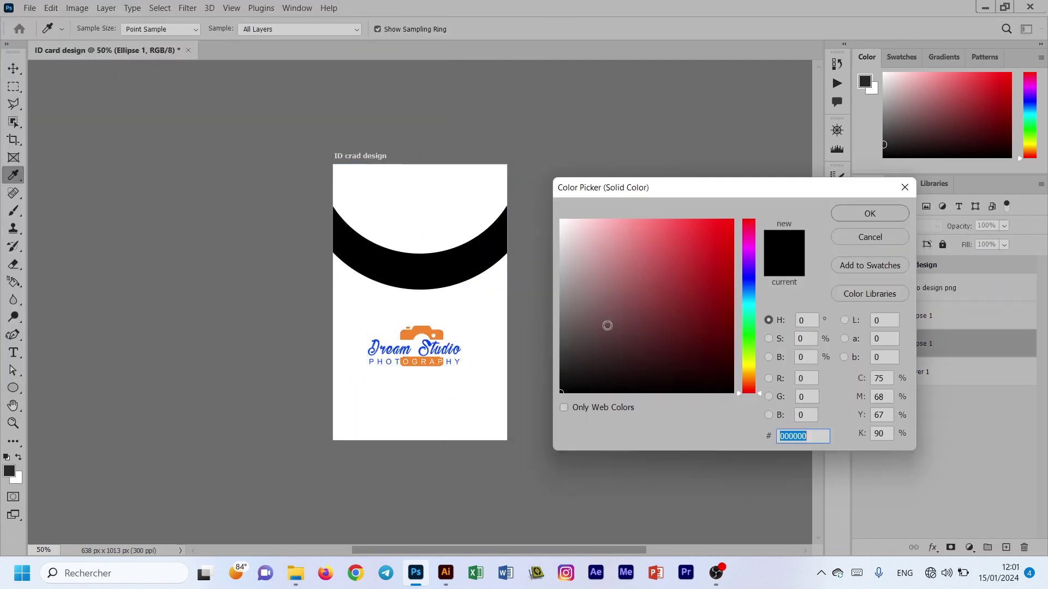
pyautogui.click(429, 339)
pyautogui.click(843, 216)
# Step: Rasterize the blue ellipse, delete the part under the white ellipse, then remove the white layer
pyautogui.click(603, 298)
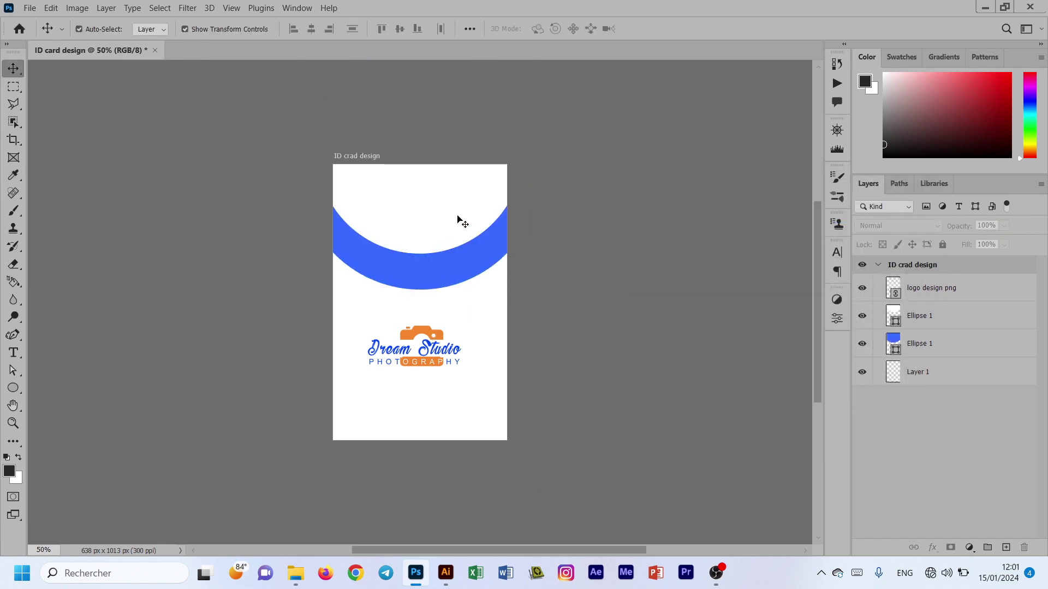
pyautogui.click(451, 280)
pyautogui.click(961, 318)
pyautogui.click(973, 347)
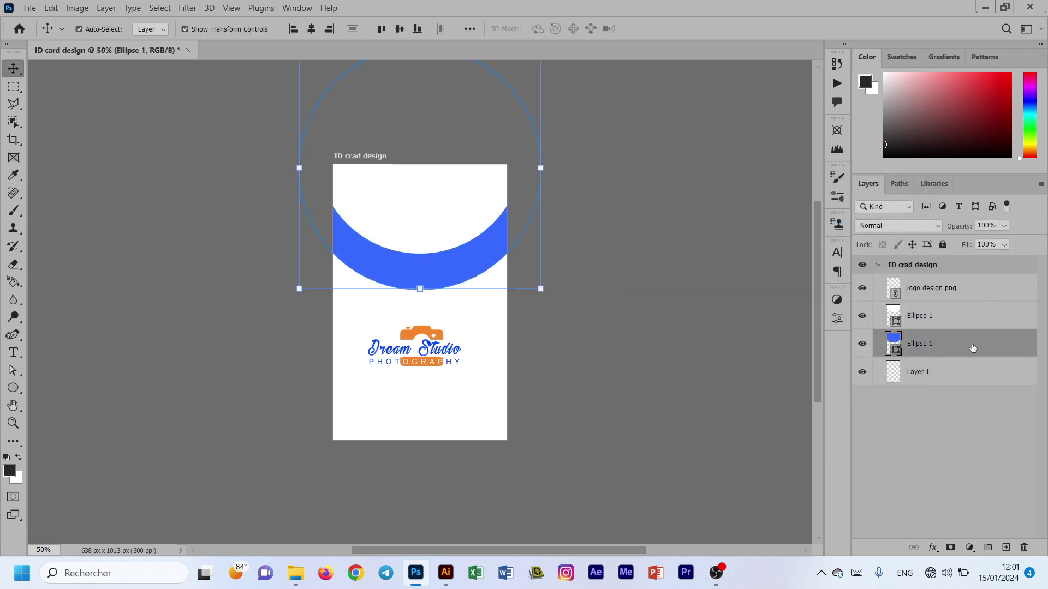
pyautogui.rightClick(973, 348)
pyautogui.click(829, 216)
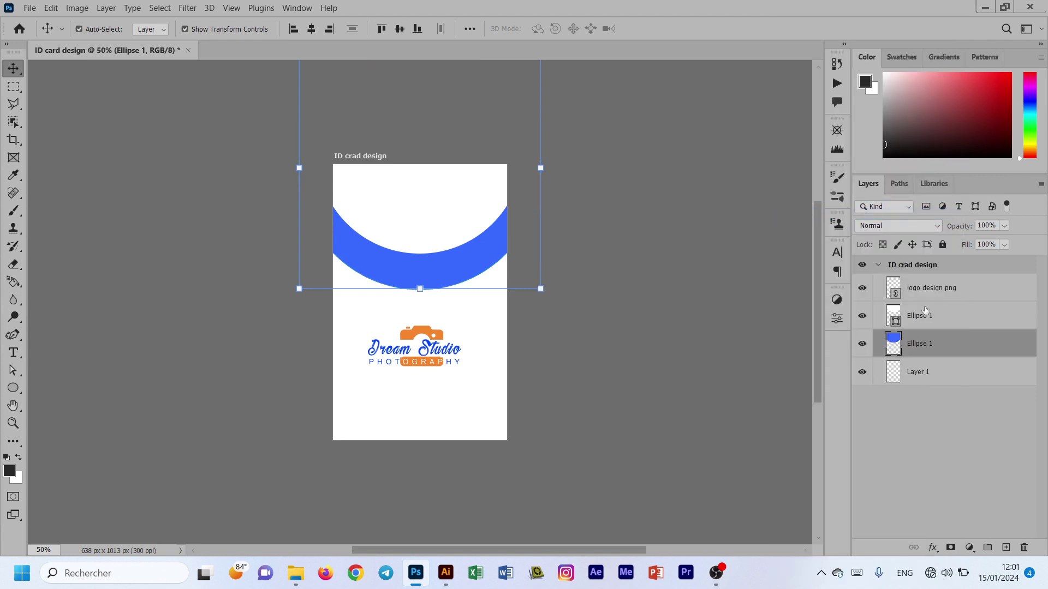
pyautogui.keyDown('ctrl'); pyautogui.click(895, 325); pyautogui.keyUp('ctrl')
pyautogui.press('Delete')
pyautogui.hotkey('ctrl', 'd')
pyautogui.click(977, 316)
pyautogui.moveTo(977, 316); pyautogui.dragTo(1024, 547)
pyautogui.click(913, 407)
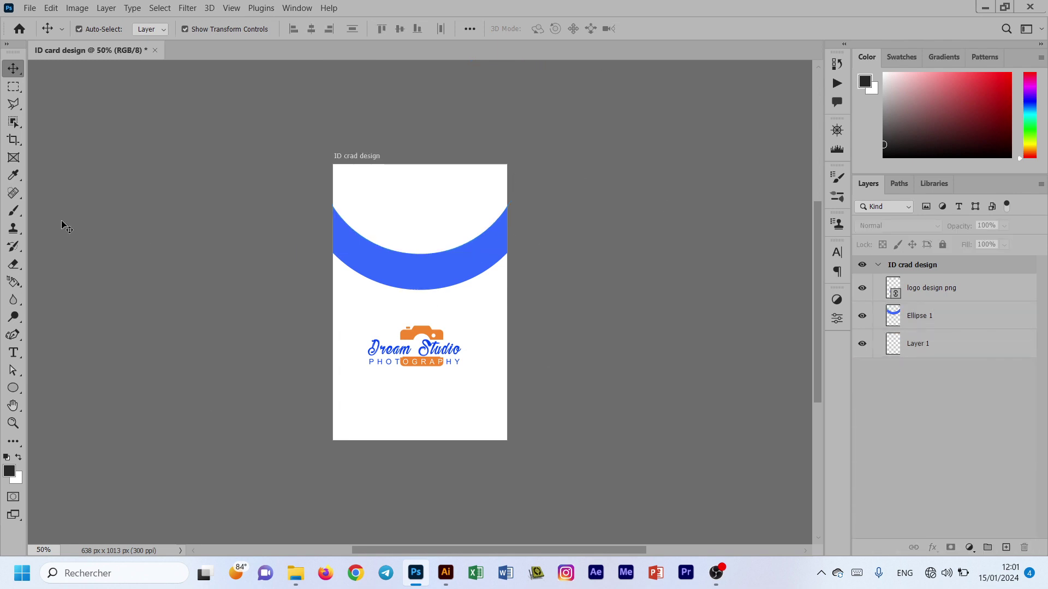
# Step: Move the Dream Studio logo up to the top of the card
pyautogui.moveTo(427, 336); pyautogui.dragTo(431, 195)
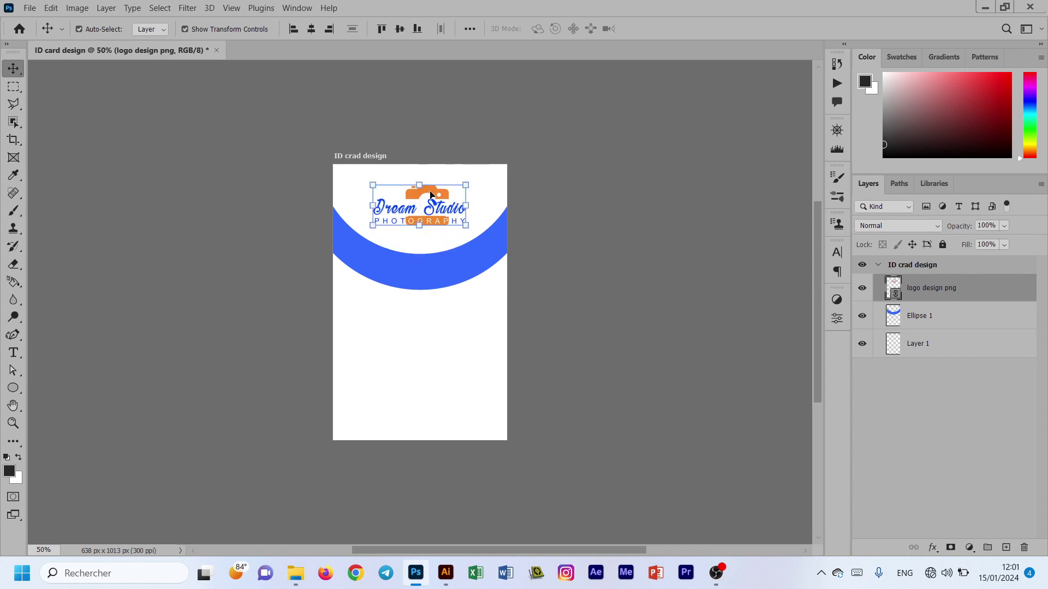
pyautogui.hotkey('ctrl', 'a')
pyautogui.hotkey('ctrl', 'd')
pyautogui.click(257, 310)
# Step: Draw a circle below the blue arc with the Ellipse Tool and fill it orange
pyautogui.rightClick(14, 388)
pyautogui.click(63, 399)
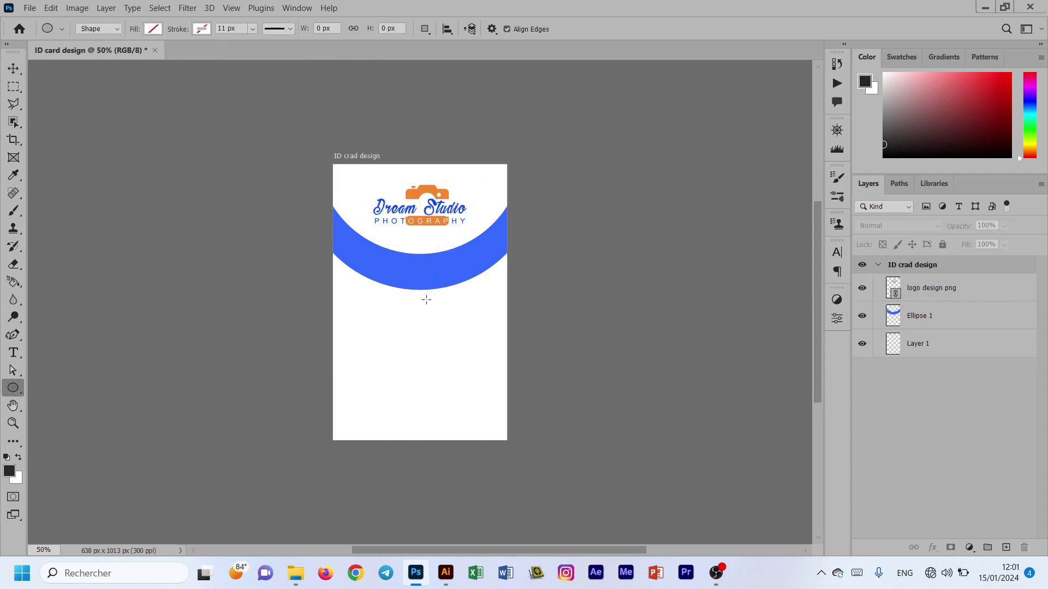
pyautogui.moveTo(401, 309)
pyautogui.mouseDown()
pyautogui.moveTo(474, 403)
pyautogui.moveTo(493, 400)
pyautogui.mouseUp()
pyautogui.click(680, 436)
pyautogui.click(694, 377)
pyautogui.click(803, 295)
pyautogui.click(458, 362)
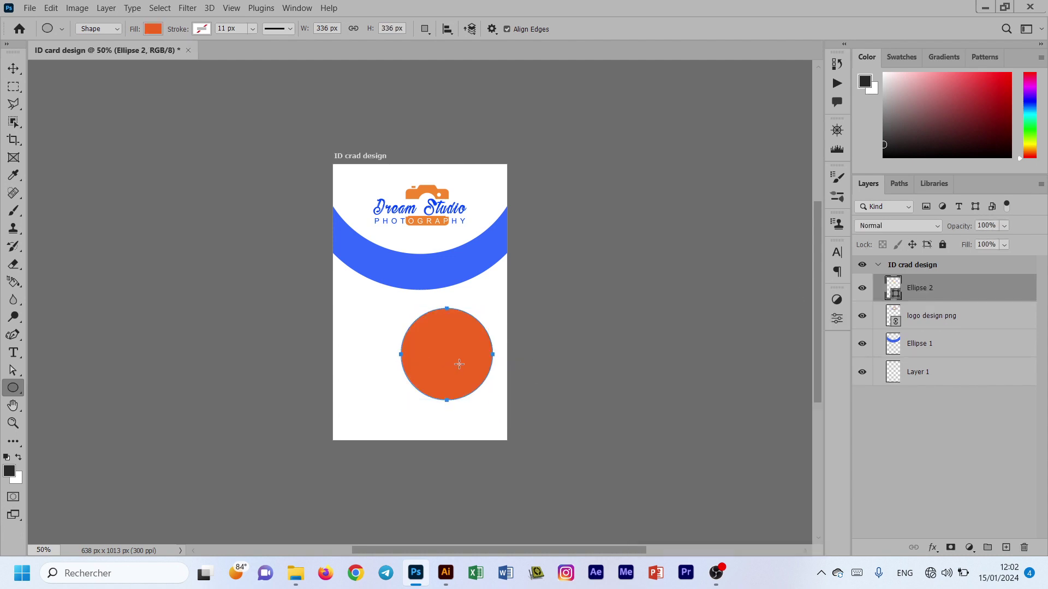
pyautogui.click(579, 215)
# Step: Move the orange circle onto the blue arc and shrink it slightly
pyautogui.press('v')
pyautogui.moveTo(440, 358); pyautogui.dragTo(408, 277)
pyautogui.hotkey('ctrl', '+')
pyautogui.hotkey('ctrl', '+')
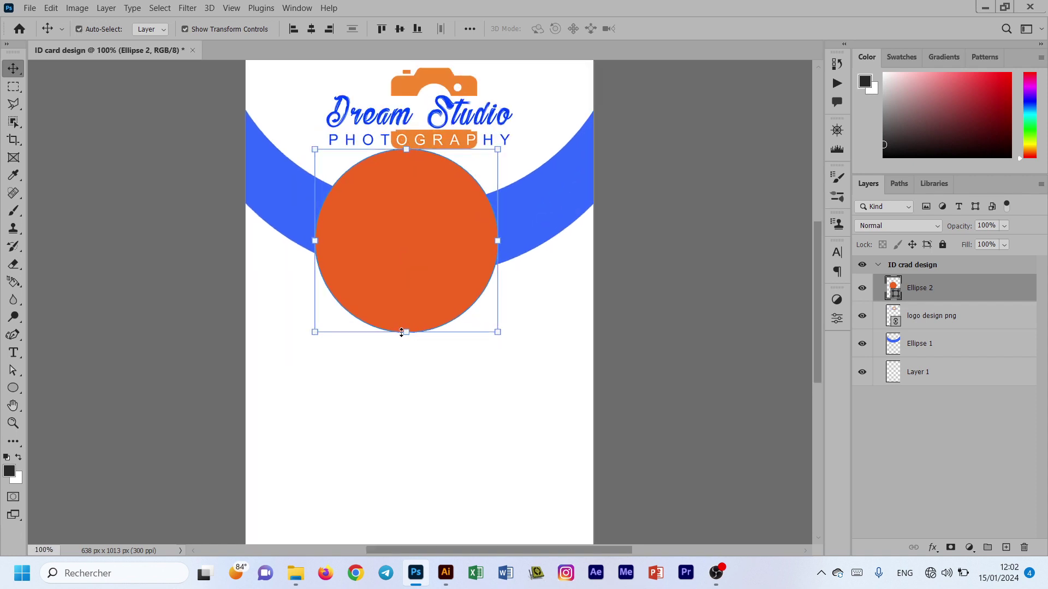
pyautogui.moveTo(405, 331); pyautogui.dragTo(407, 312)
pyautogui.moveTo(409, 257); pyautogui.dragTo(421, 266)
pyautogui.press('Return')
# Step: Undo a trial alignment with the arc, then duplicate the orange circle layer
pyautogui.hotkey('ctrl', 'a')
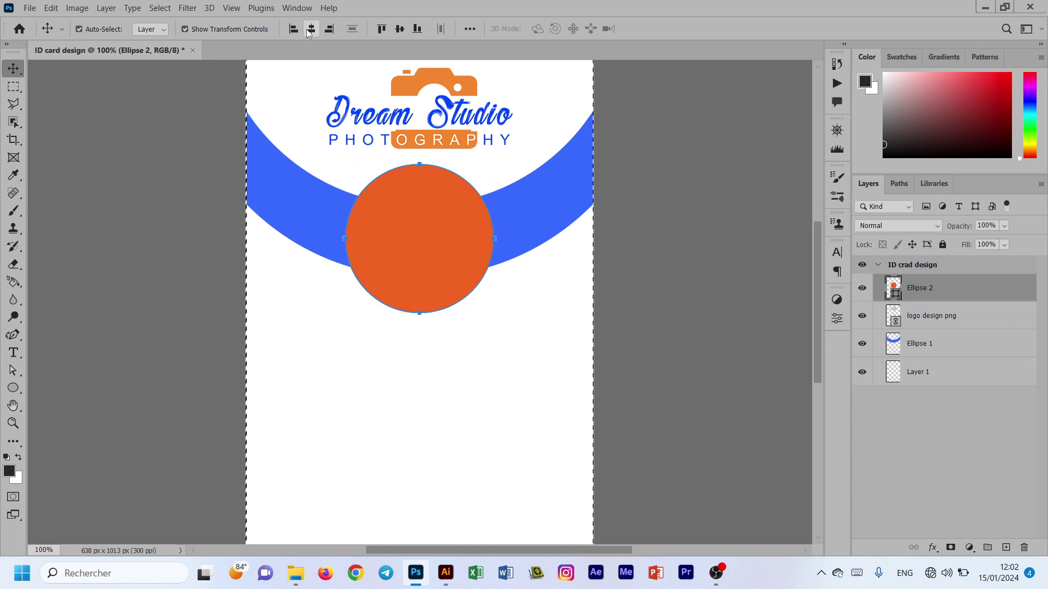
pyautogui.hotkey('ctrl', 'd')
pyautogui.click(519, 227)
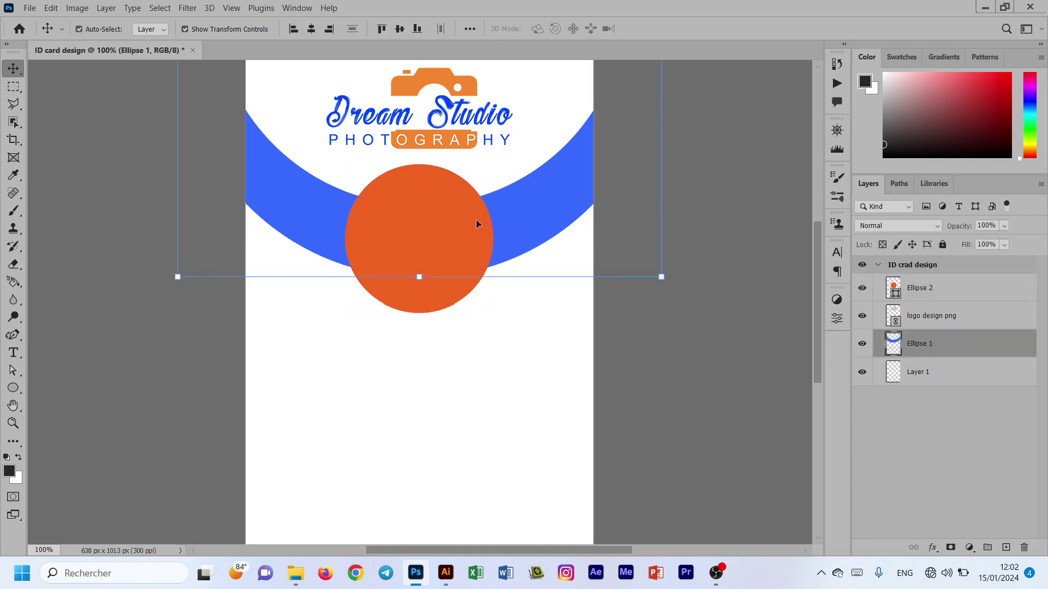
pyautogui.keyDown('shift'); pyautogui.click(446, 228); pyautogui.keyUp('shift')
pyautogui.click(399, 29)
pyautogui.hotkey('ctrl', 'z')
pyautogui.click(669, 364)
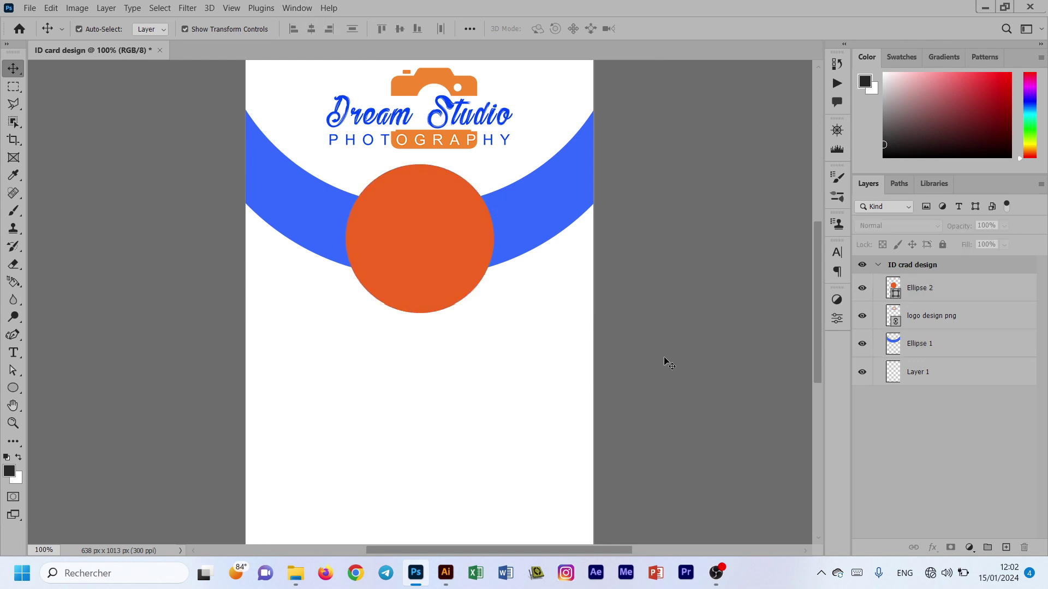
pyautogui.click(409, 243)
pyautogui.moveTo(991, 296); pyautogui.dragTo(1006, 548)
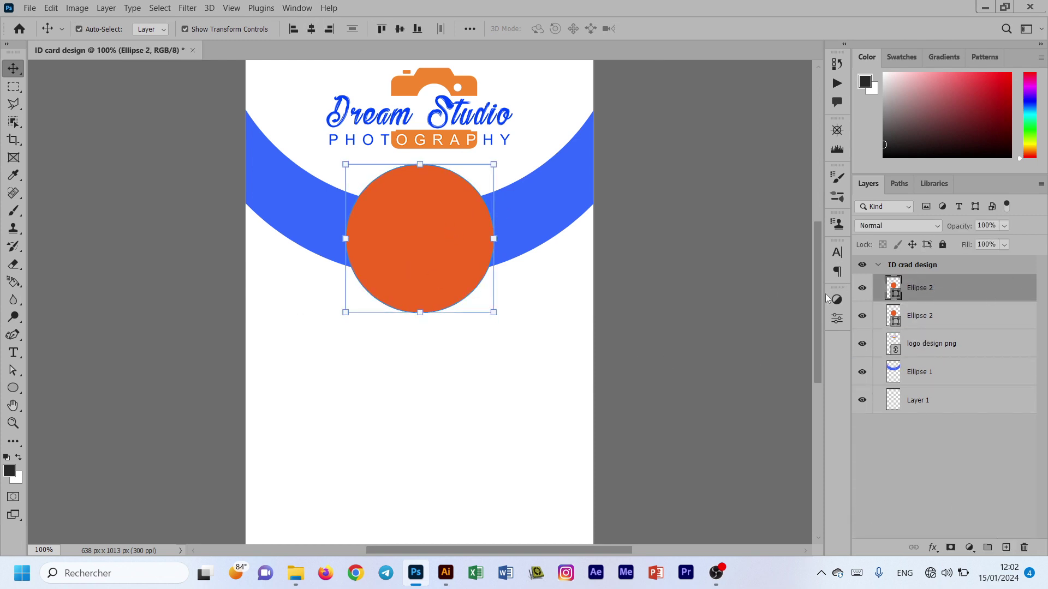
# Step: Fill the duplicate circle white and move its layer beneath the orange circle
pyautogui.doubleClick(895, 292)
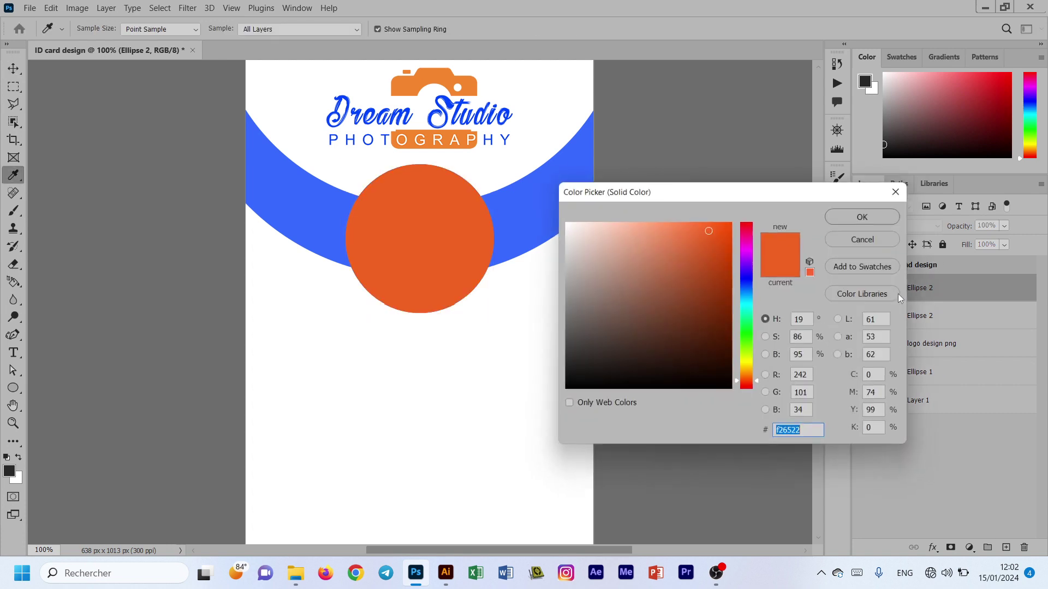
pyautogui.click(435, 398)
pyautogui.click(862, 214)
pyautogui.moveTo(981, 317); pyautogui.dragTo(982, 325)
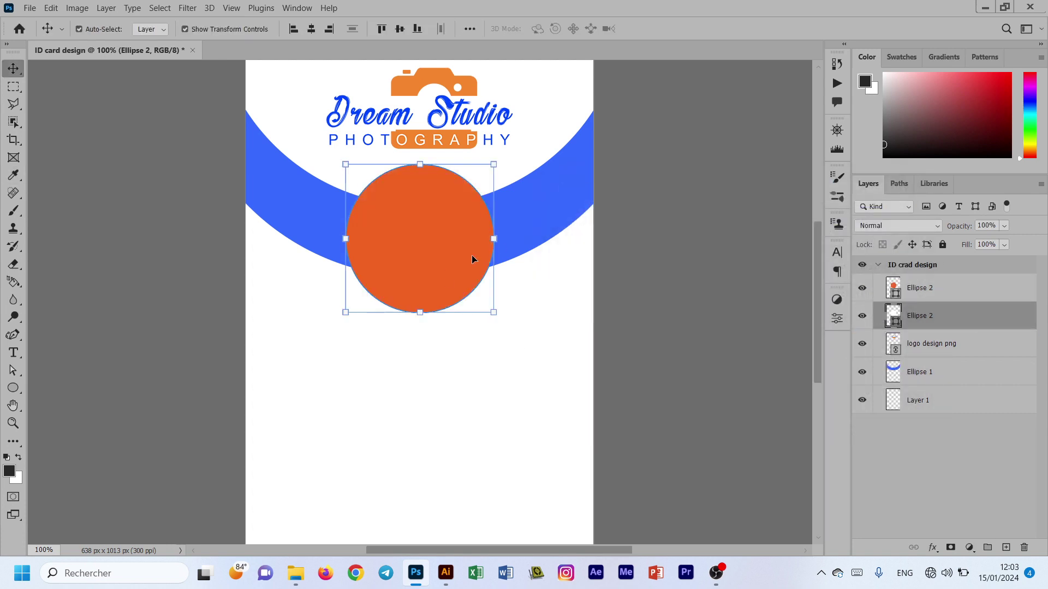
# Step: Enlarge the white circle slightly to form a border, then duplicate it with Ctrl+J
pyautogui.hotkey('ctrl', '+')
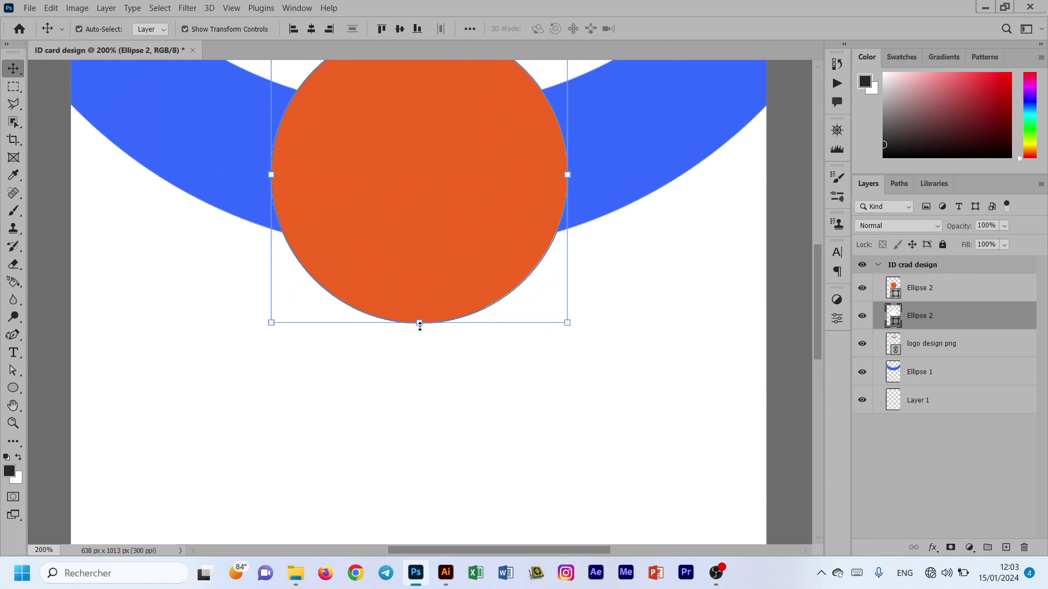
pyautogui.moveTo(418, 323); pyautogui.dragTo(418, 332)
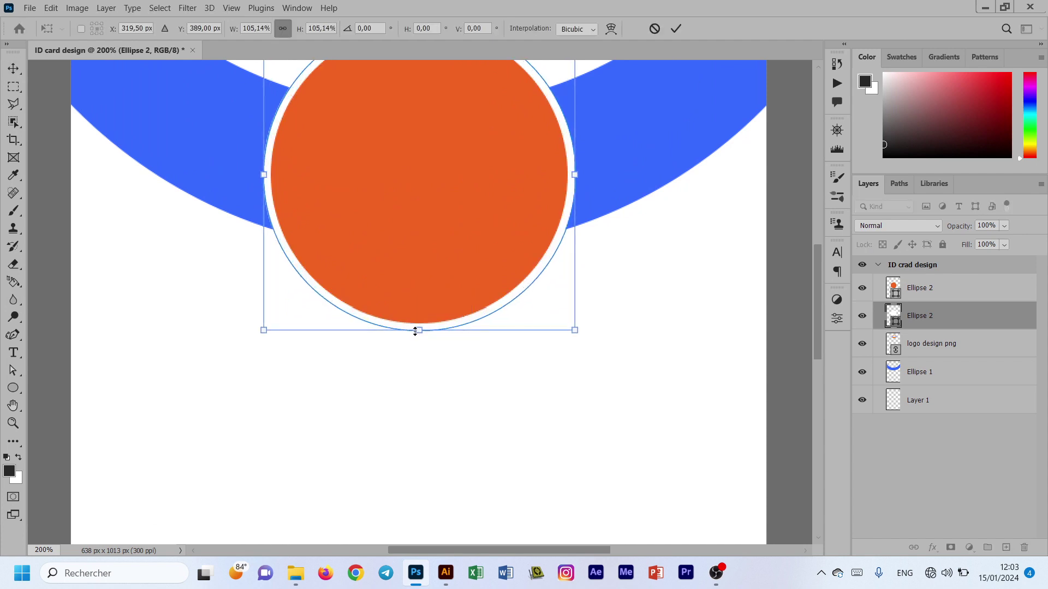
pyautogui.click(677, 28)
pyautogui.hotkey('ctrl', '-')
pyautogui.click(624, 207)
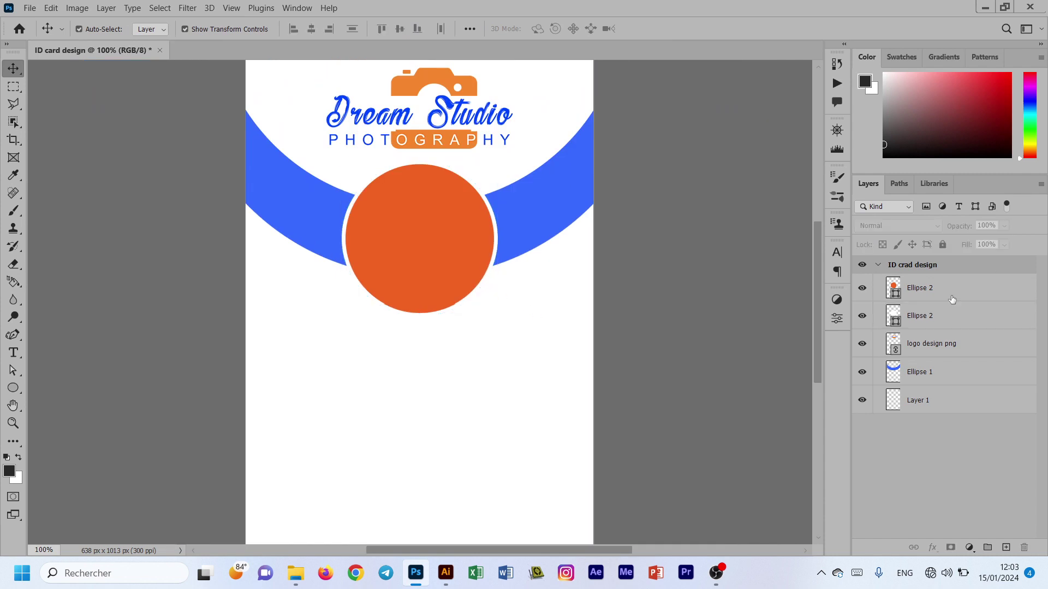
pyautogui.click(953, 318)
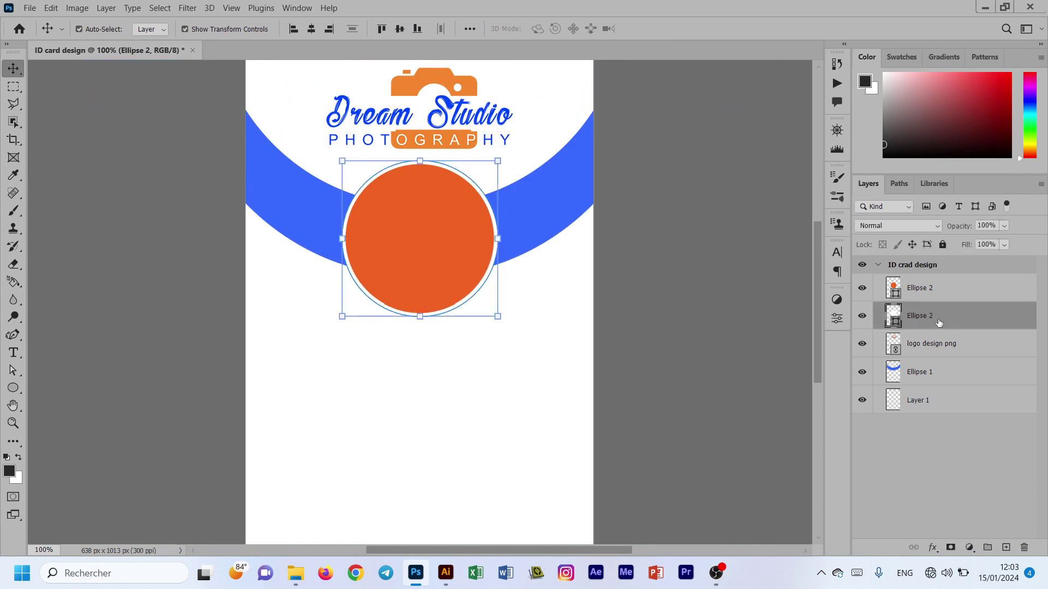
pyautogui.hotkey('ctrl', 'j')
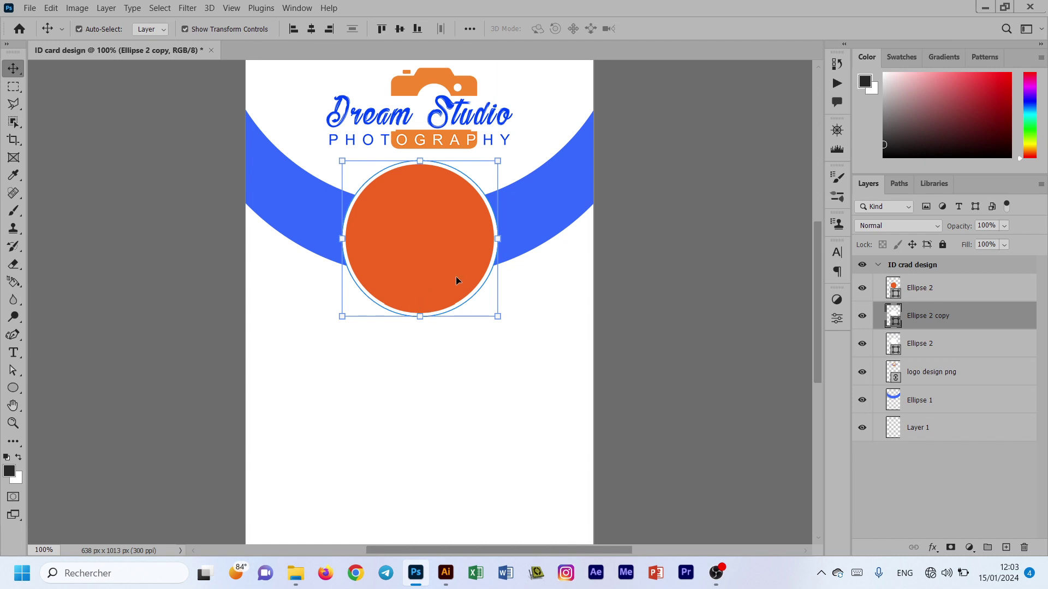
# Step: Give the circle copy no fill and a 3 px light blue outline
pyautogui.click(13, 388)
pyautogui.click(153, 28)
pyautogui.click(73, 54)
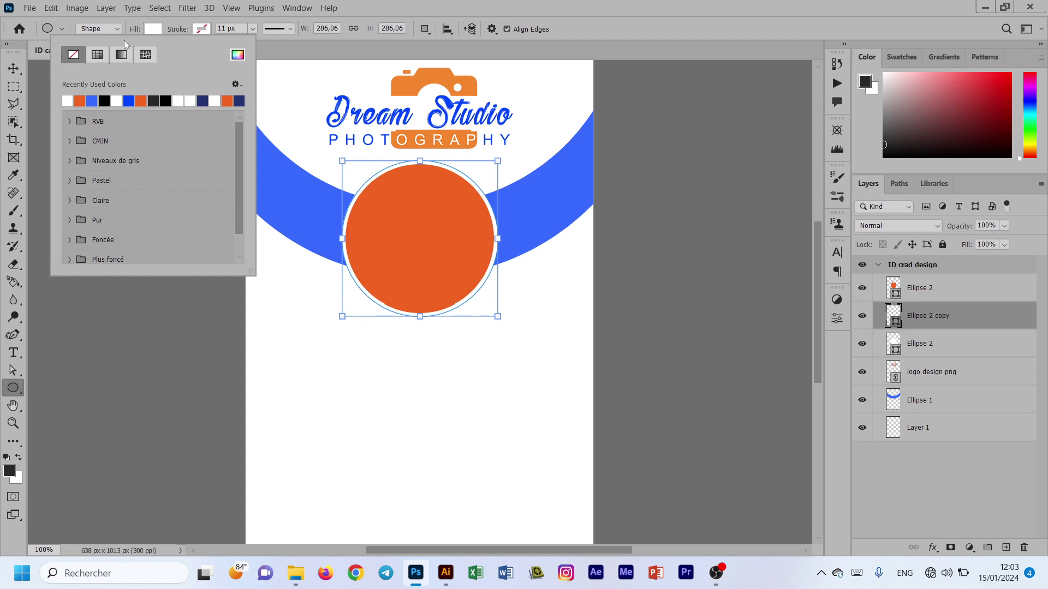
pyautogui.click(202, 29)
pyautogui.click(141, 100)
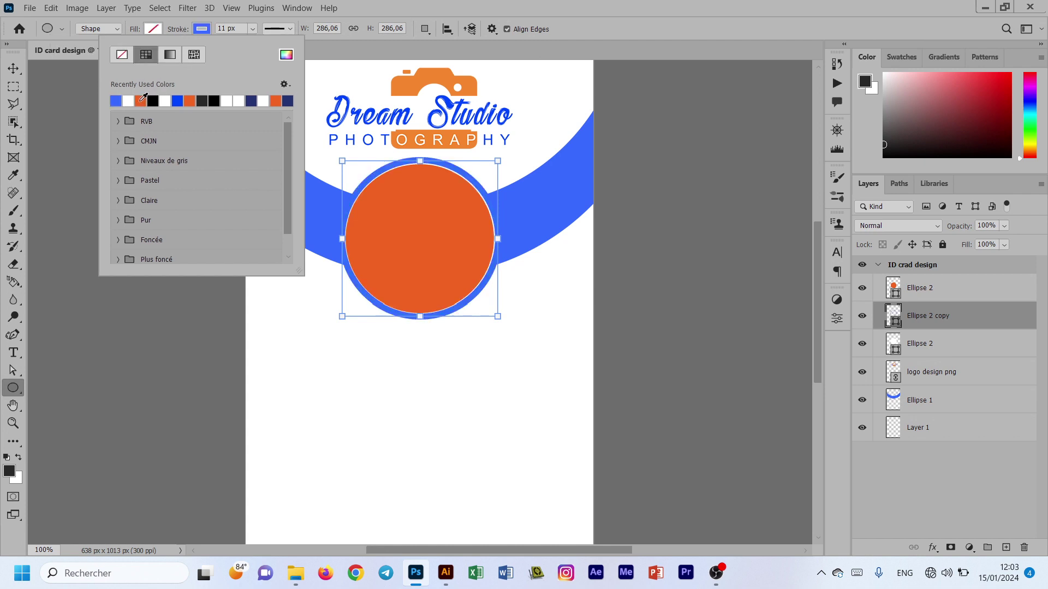
pyautogui.click(252, 30)
pyautogui.moveTo(259, 45); pyautogui.dragTo(255, 44)
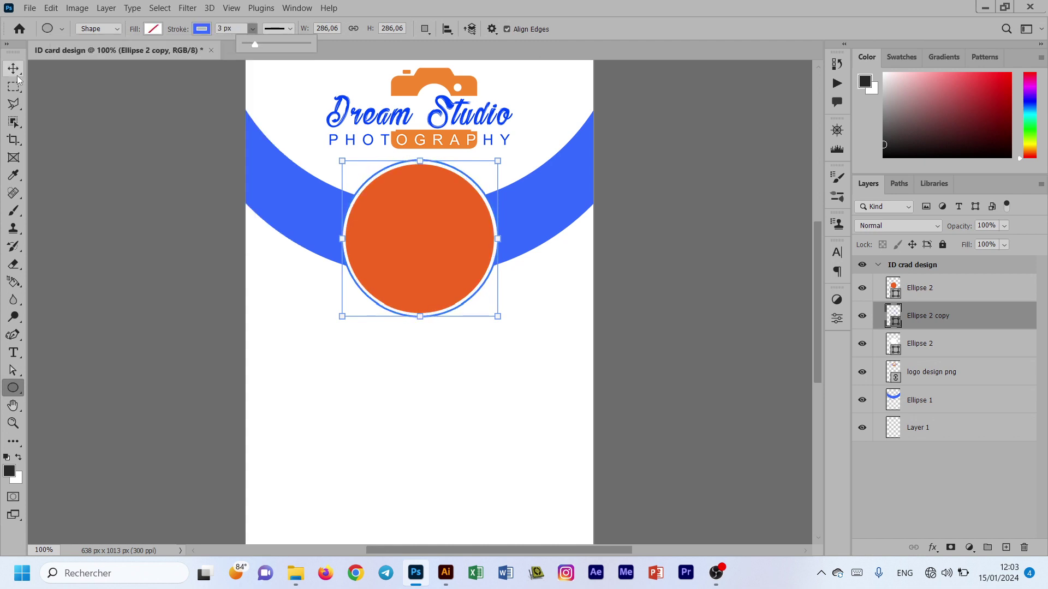
# Step: Move the blue ring layer above the orange circle and duplicate it
pyautogui.click(17, 75)
pyautogui.click(589, 231)
pyautogui.click(987, 317)
pyautogui.moveTo(986, 318); pyautogui.dragTo(983, 285)
pyautogui.hotkey('ctrl', 'j')
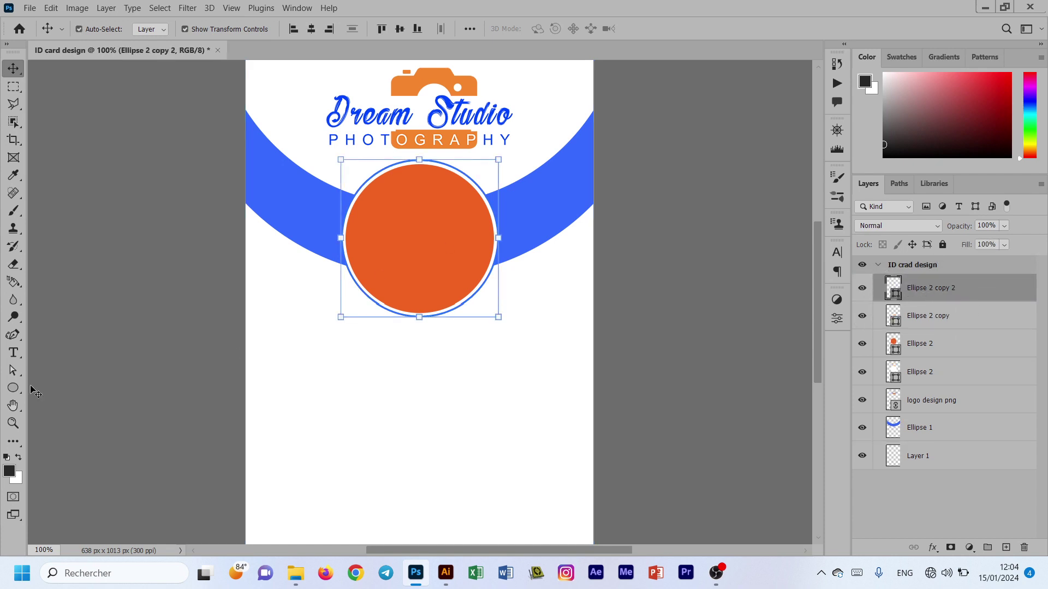
# Step: Change the ring copy's outline colour to orange
pyautogui.click(13, 388)
pyautogui.click(201, 30)
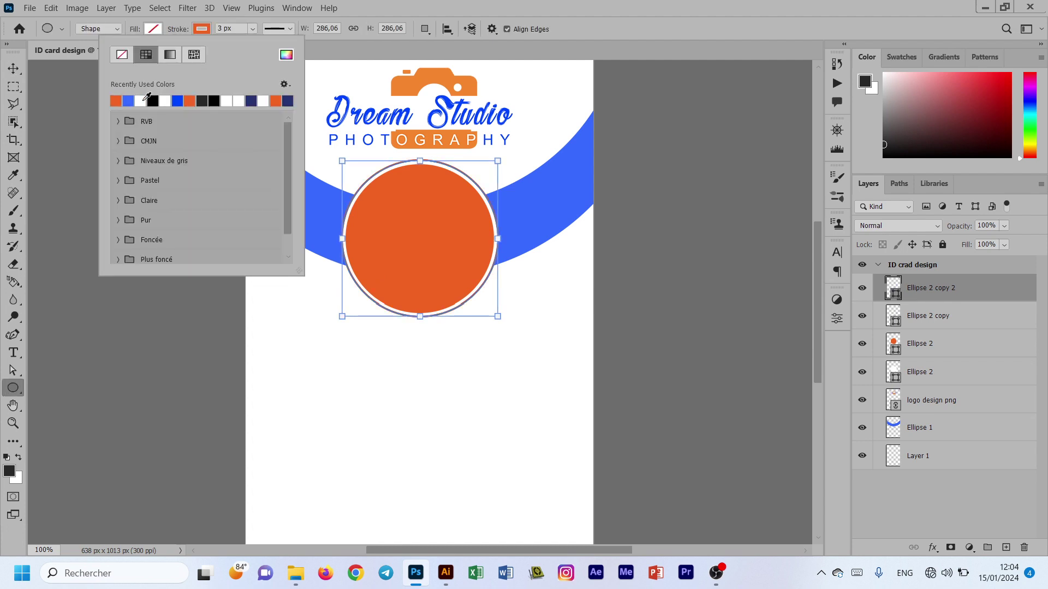
pyautogui.click(253, 29)
pyautogui.click(288, 31)
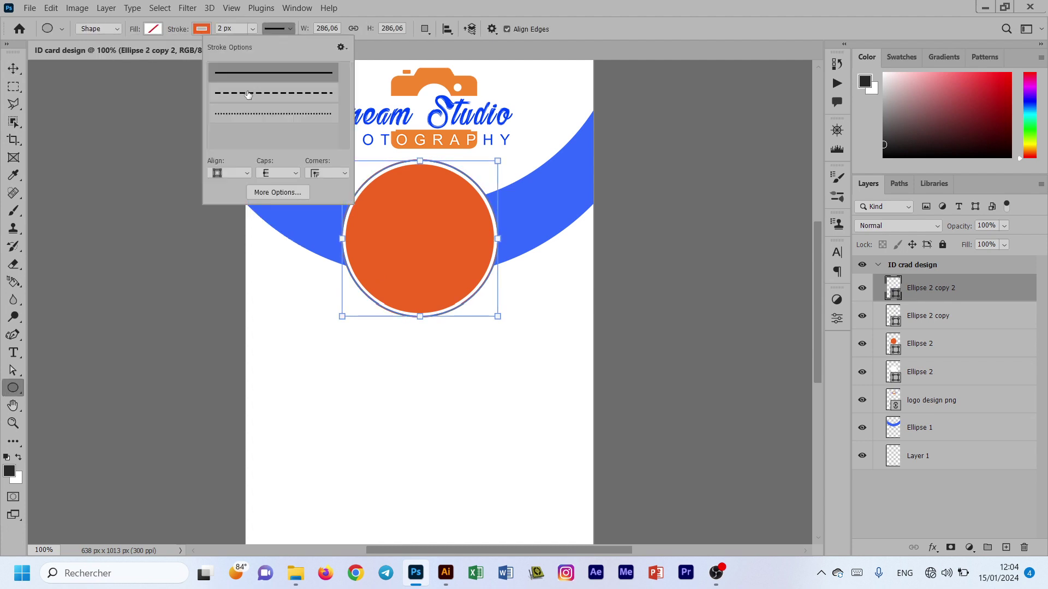
pyautogui.click(13, 68)
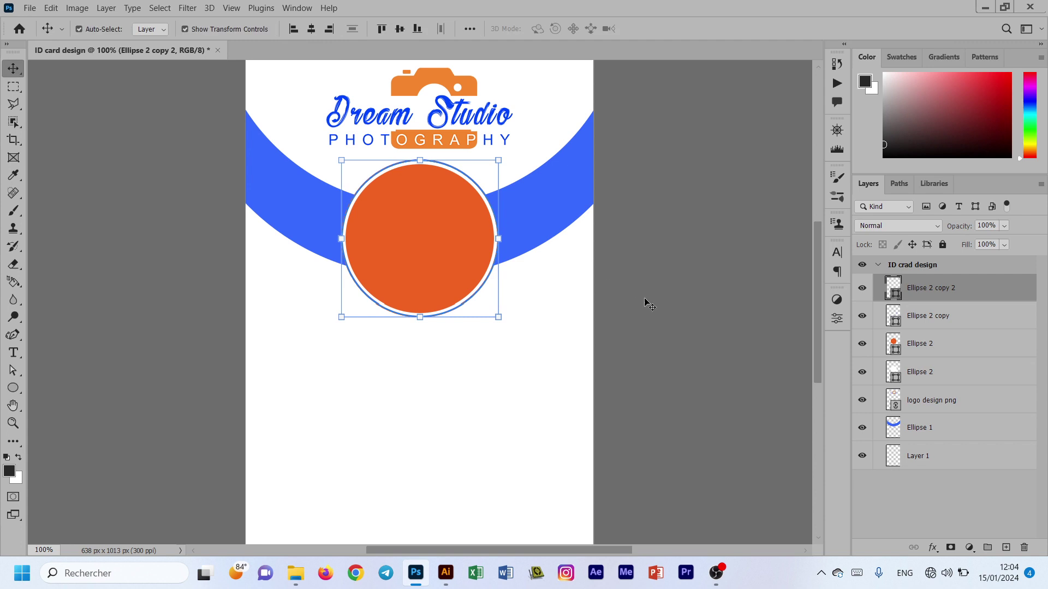
pyautogui.click(689, 365)
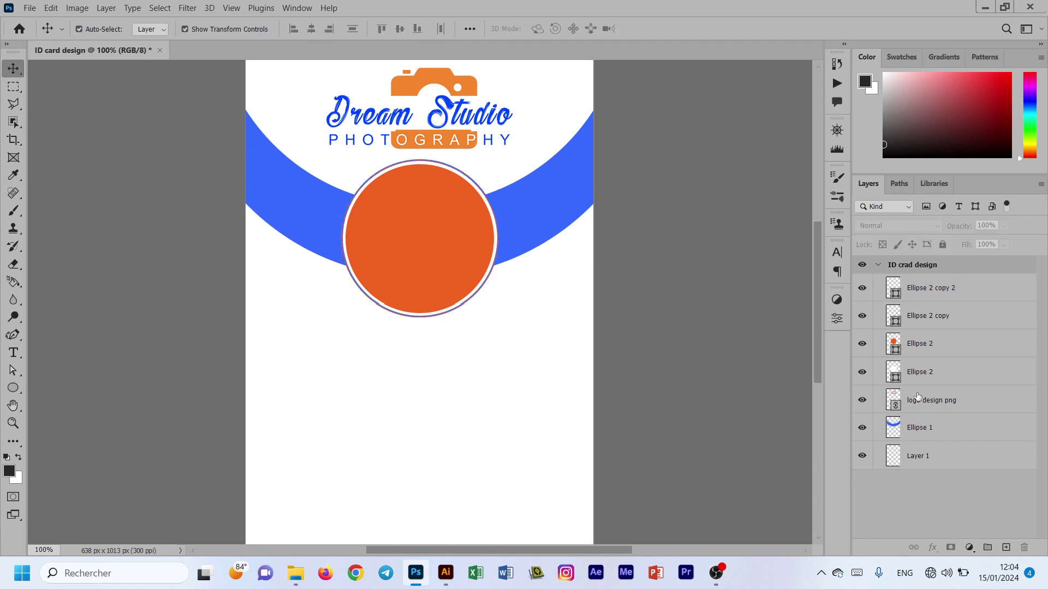
# Step: Rasterize the Ellipse 2 copy ring and cut away where it overlaps the blue band
pyautogui.click(953, 433)
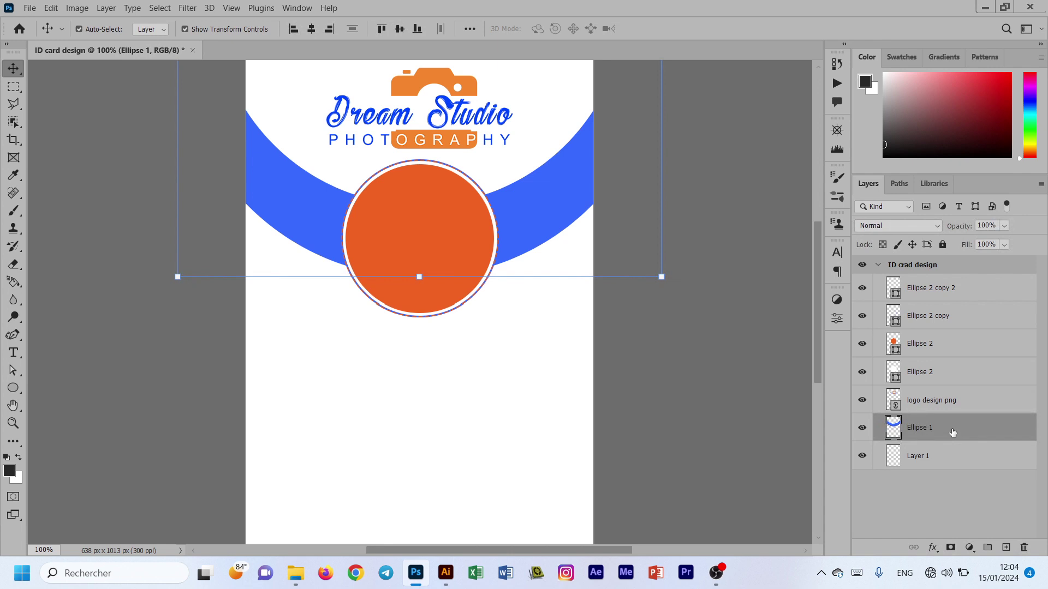
pyautogui.click(929, 319)
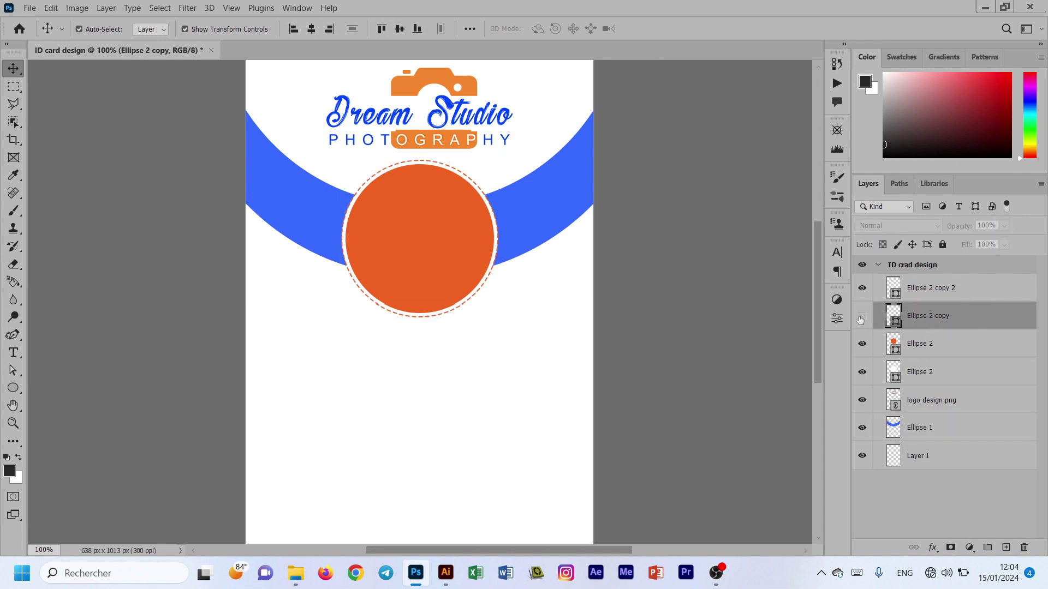
pyautogui.rightClick(974, 326)
pyautogui.click(835, 216)
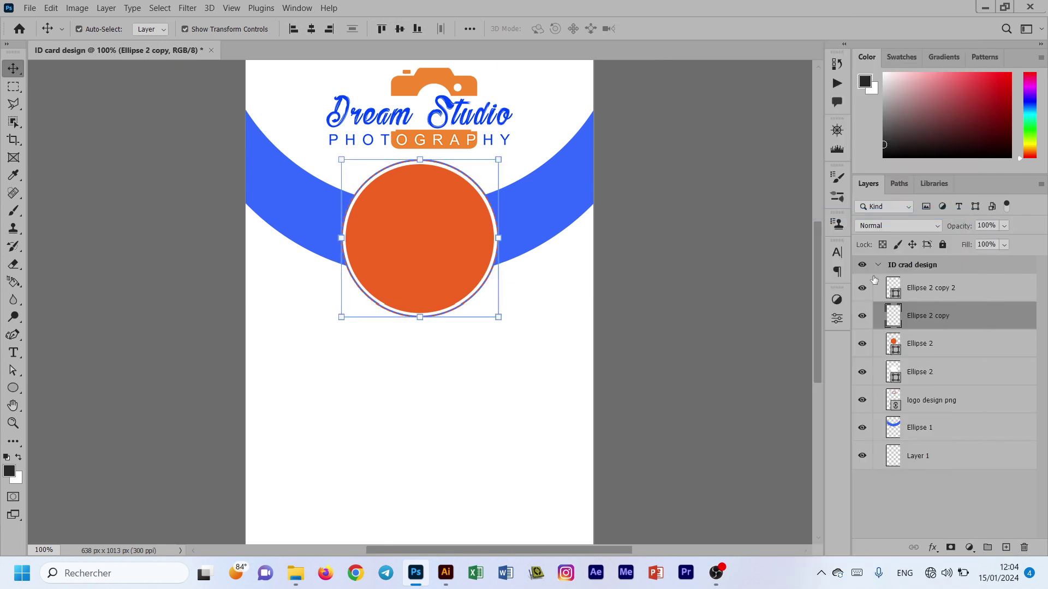
pyautogui.keyDown('ctrl'); pyautogui.click(893, 429); pyautogui.keyUp('ctrl')
pyautogui.hotkey('ctrl', 'x')
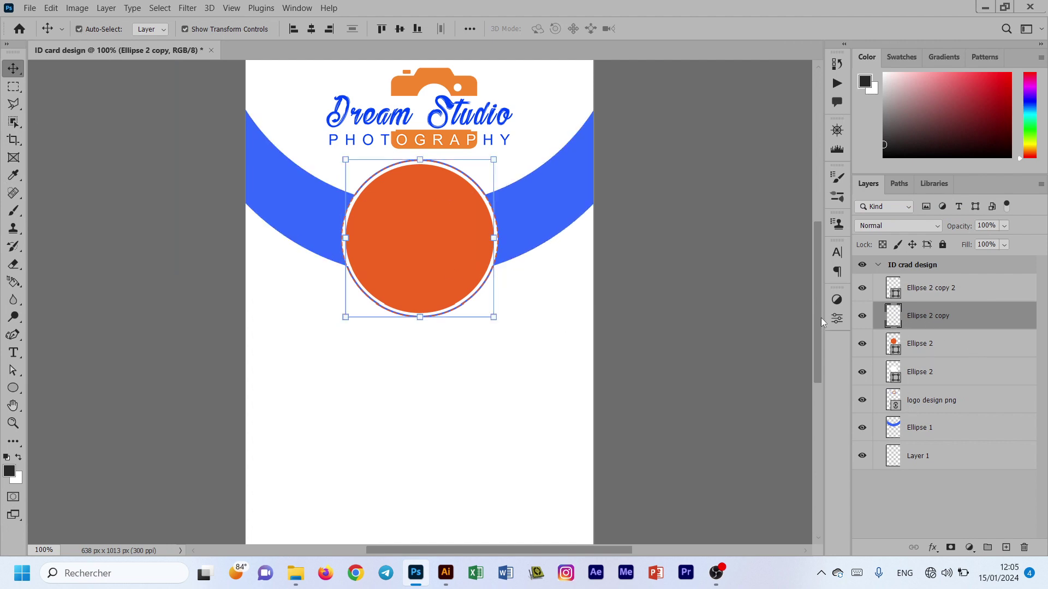
# Step: Move Ellipse 2 copy above Ellipse 2 copy 2 and zoom in to check the ring
pyautogui.moveTo(986, 314); pyautogui.dragTo(983, 279)
pyautogui.click(291, 353)
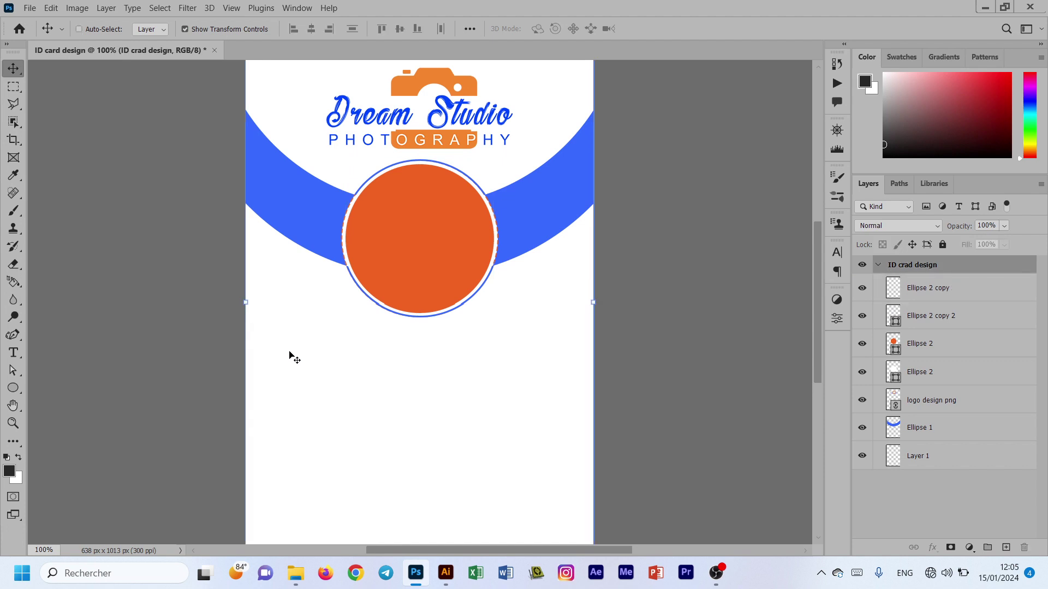
pyautogui.hotkey('ctrl', '+')
pyautogui.hotkey('ctrl', '+')
pyautogui.scroll(4, 305, 379)
pyautogui.hotkey('ctrl', '-')
pyautogui.hotkey('ctrl', '-')
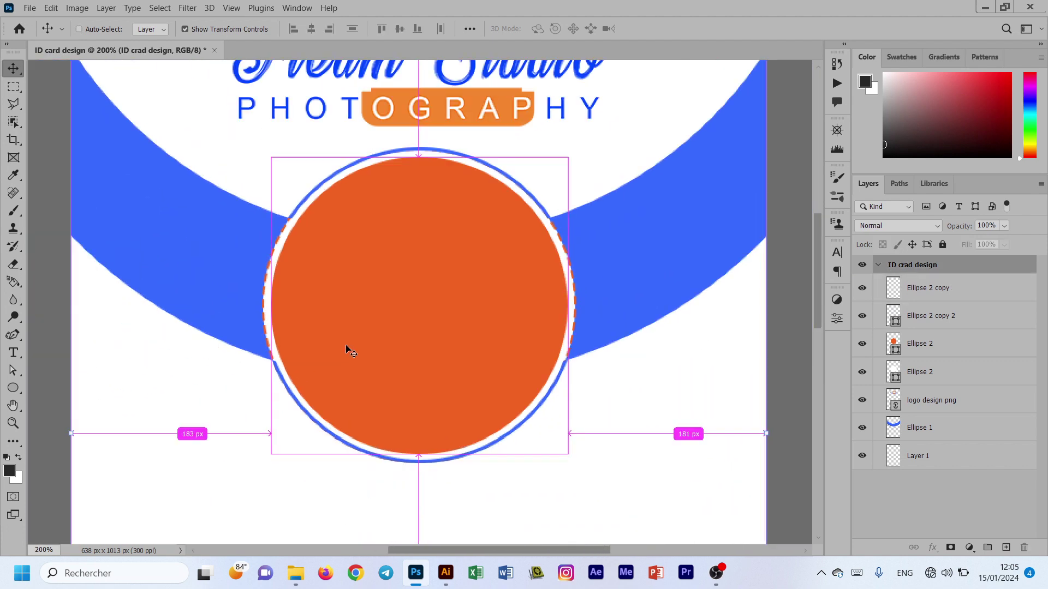
pyautogui.hotkey('ctrl', '-')
pyautogui.scroll(-2, 366, 433)
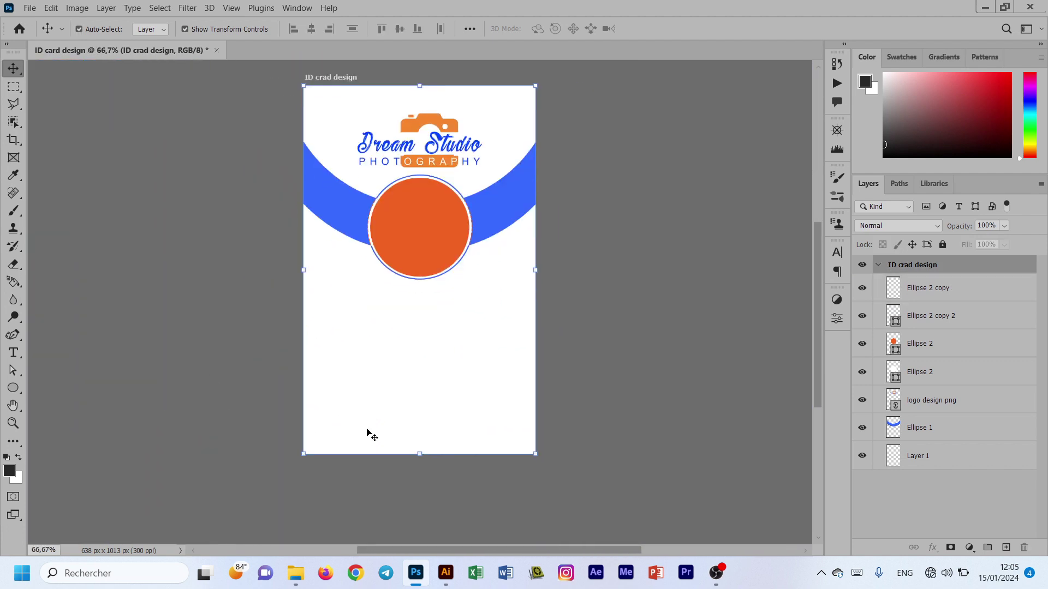
# Step: Draw a 636 × 81 px rectangle across the card's bottom edge and fill it blue
pyautogui.click(679, 461)
pyautogui.rightClick(12, 388)
pyautogui.click(69, 389)
pyautogui.moveTo(304, 429); pyautogui.dragTo(535, 453)
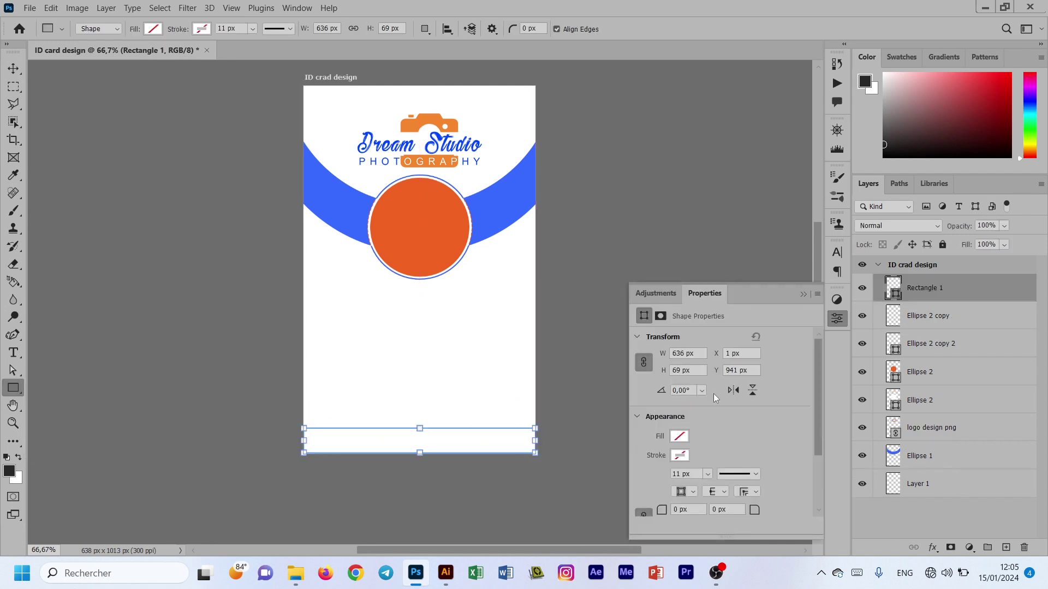
pyautogui.click(680, 436)
pyautogui.click(668, 376)
pyautogui.click(804, 294)
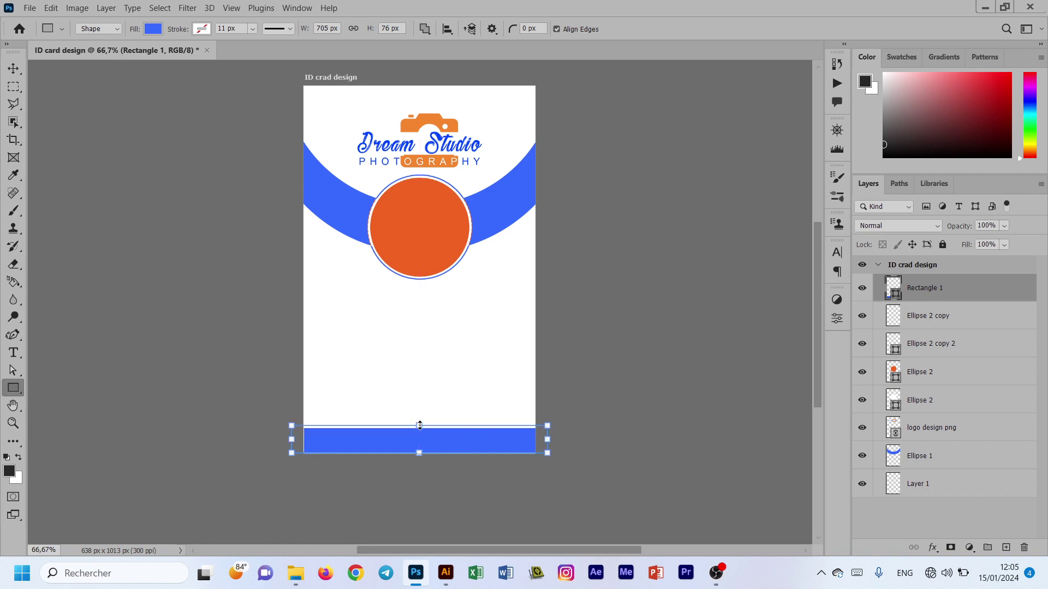
pyautogui.hotkey('ctrl', 't')
# Step: Make the blue bar slightly taller, duplicate it, and place the copy below the original
pyautogui.moveTo(420, 424); pyautogui.dragTo(420, 419)
pyautogui.click(665, 29)
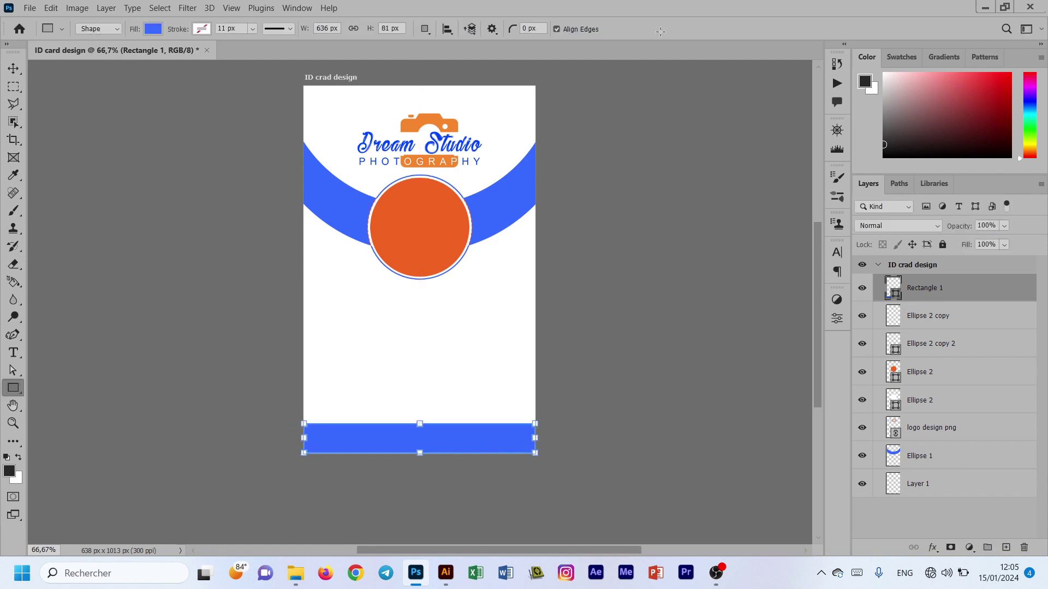
pyautogui.click(12, 70)
pyautogui.hotkey('ctrl', 'j')
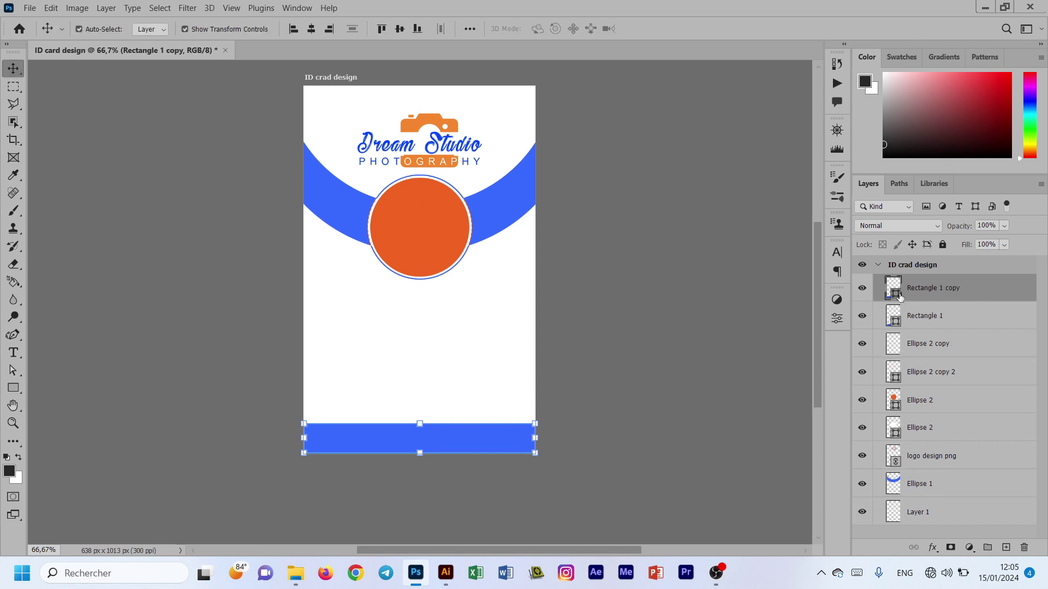
pyautogui.moveTo(956, 322)
pyautogui.mouseDown()
pyautogui.moveTo(973, 326)
pyautogui.moveTo(947, 323)
pyautogui.mouseUp()
# Step: Colour the bar copy with the circle's orange and nudge it up as a top stripe
pyautogui.doubleClick(896, 322)
pyautogui.click(451, 231)
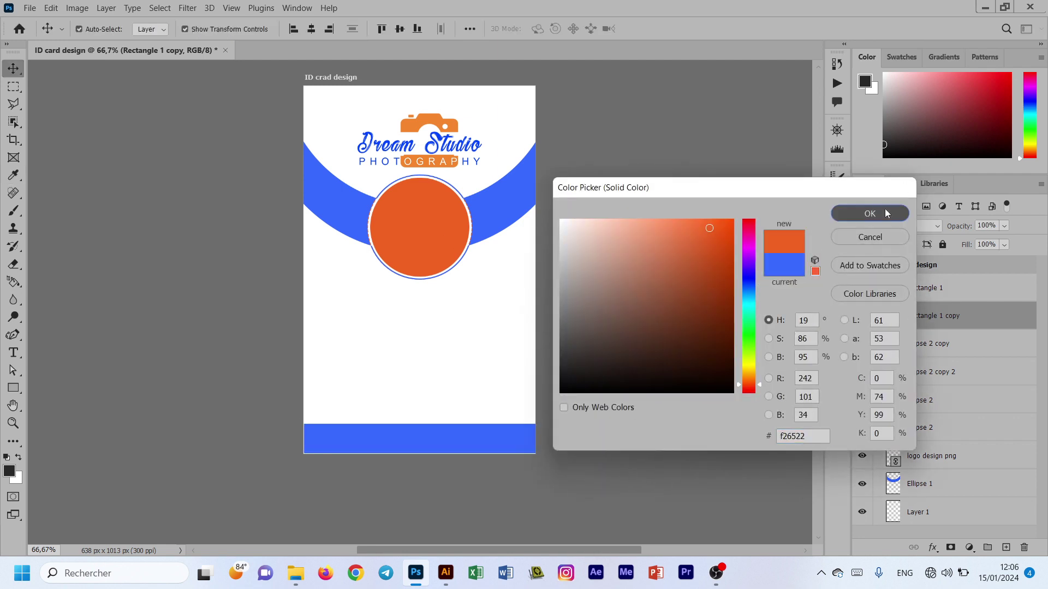
pyautogui.click(865, 211)
pyautogui.hotkey('shift', 'Up')
# Step: Select both bars, try stretching them to the card edges, then cancel the transform
pyautogui.click(621, 392)
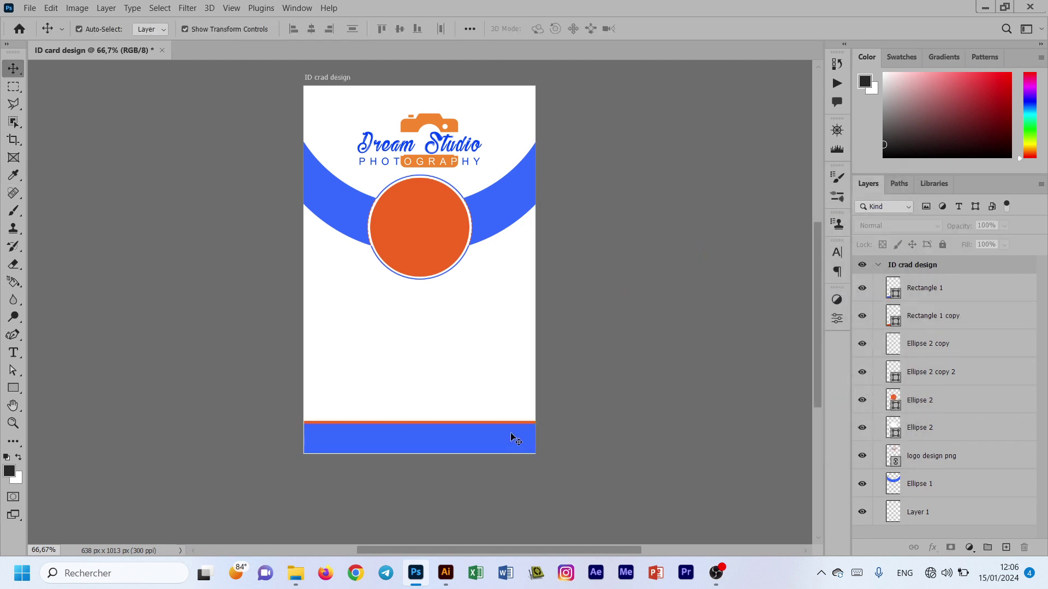
pyautogui.click(513, 439)
pyautogui.click(608, 419)
pyautogui.click(404, 441)
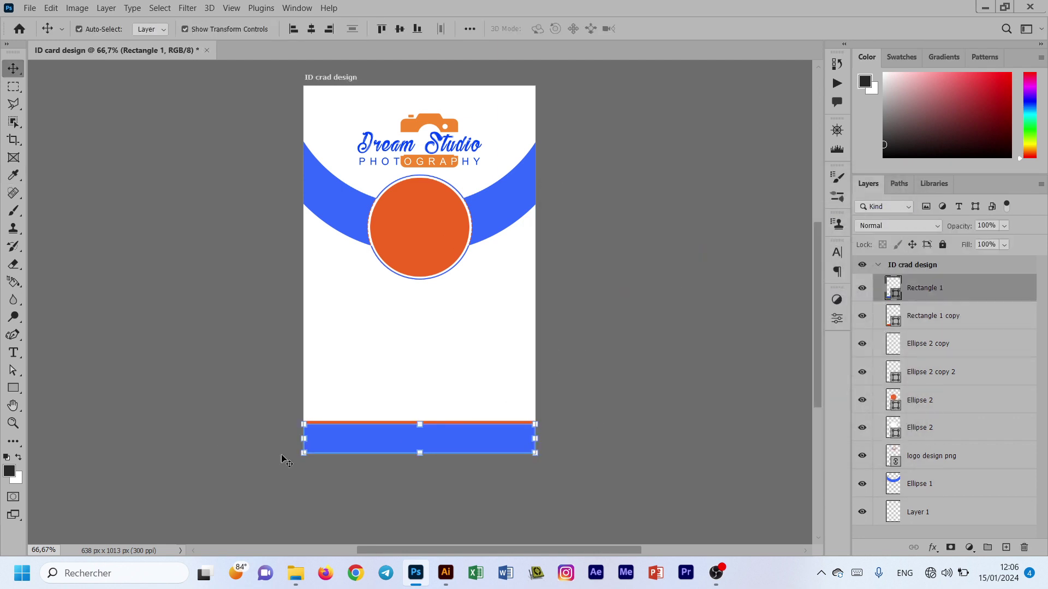
pyautogui.keyDown('shift'); pyautogui.click(955, 316); pyautogui.keyUp('shift')
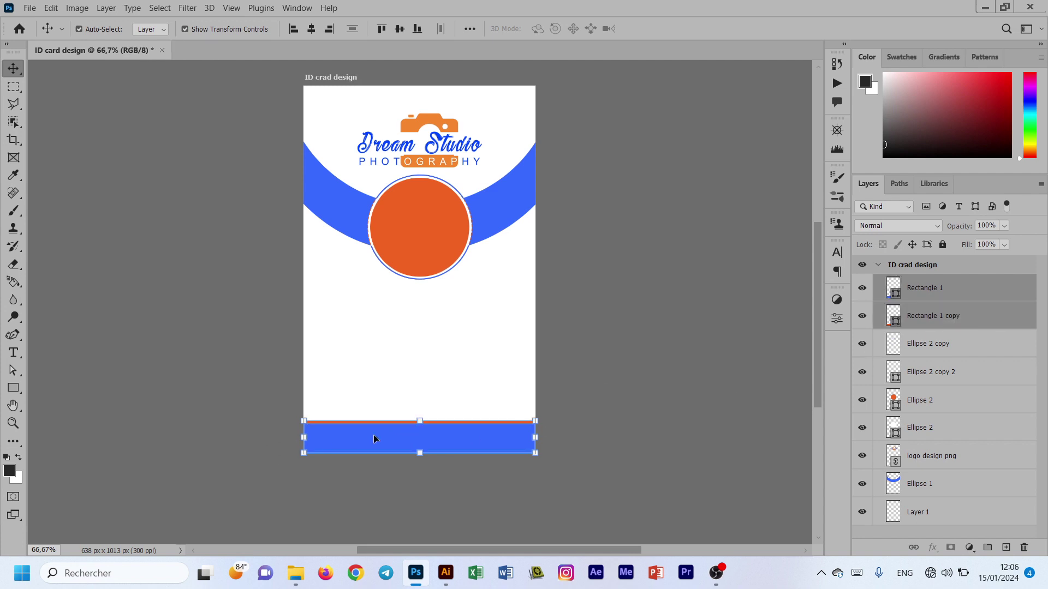
pyautogui.hotkey('ctrl', 't')
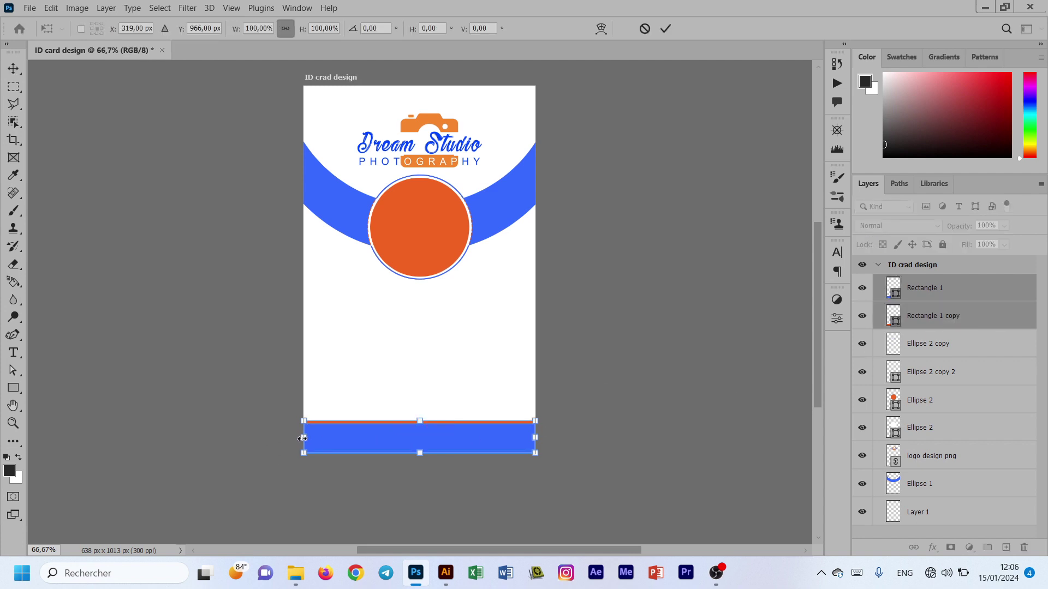
pyautogui.moveTo(302, 438); pyautogui.dragTo(301, 438)
pyautogui.moveTo(535, 438); pyautogui.dragTo(535, 438)
pyautogui.click(645, 29)
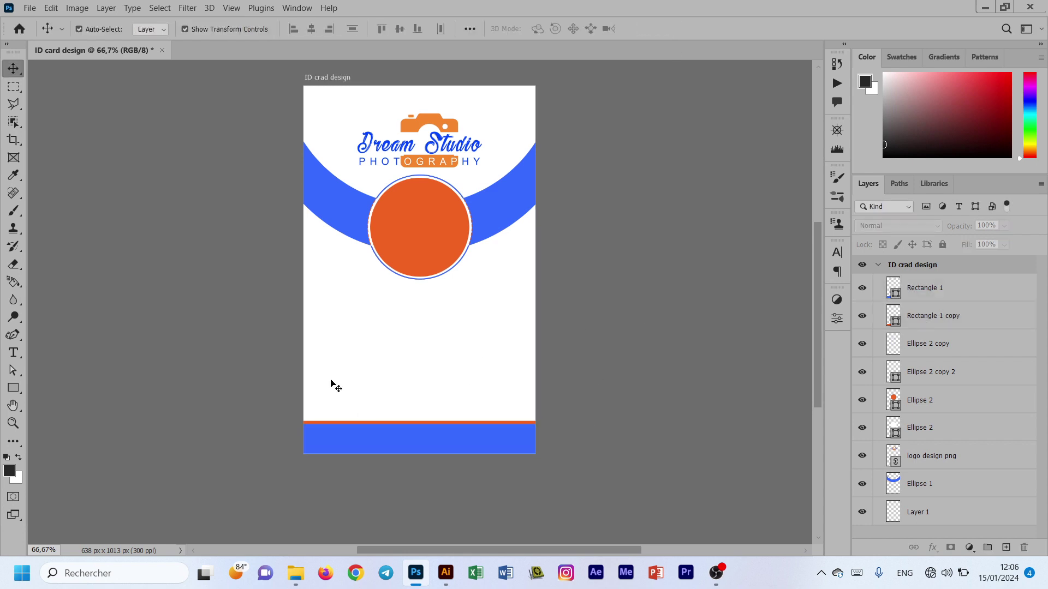
pyautogui.click(13, 388)
# Step: Draw a small rectangle on the blue bottom bar and fill it white
pyautogui.moveTo(395, 432); pyautogui.dragTo(484, 450)
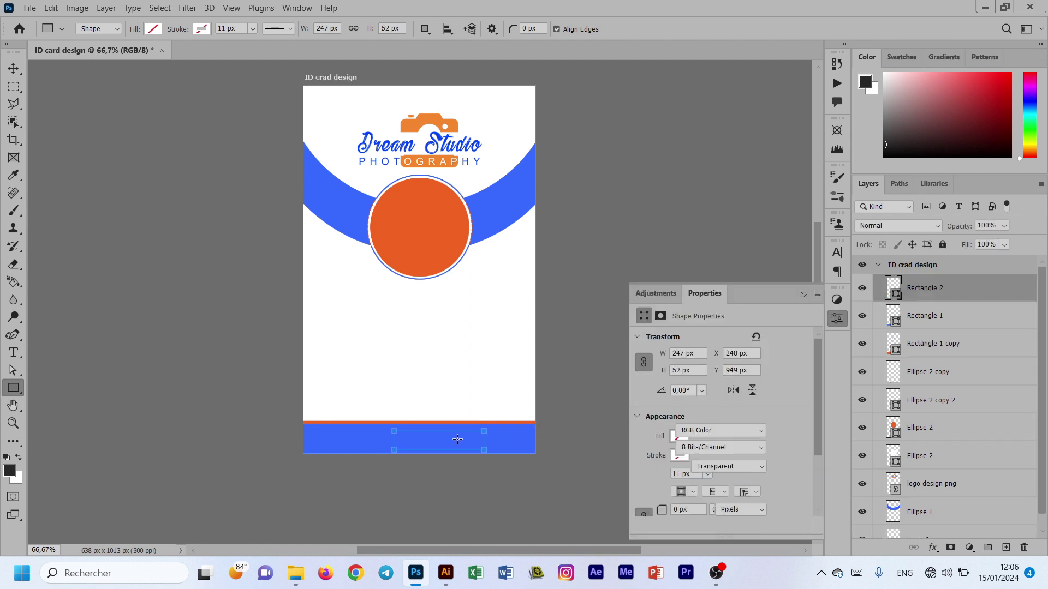
pyautogui.click(684, 433)
pyautogui.click(684, 380)
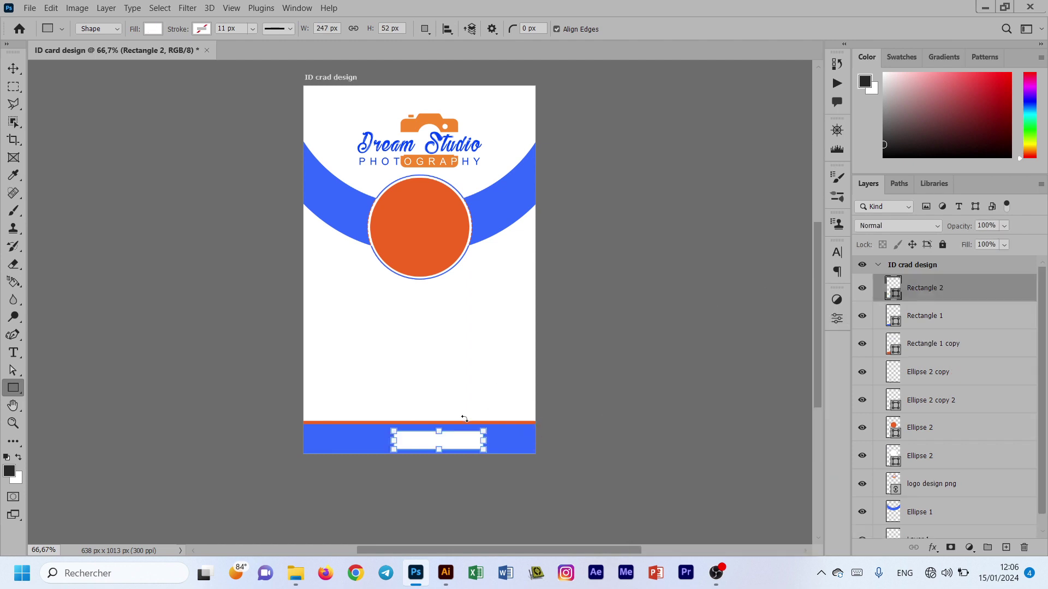
# Step: Centre the white rectangle horizontally on the card and vertically within the blue bar
pyautogui.hotkey('ctrl', 'a')
pyautogui.click(447, 29)
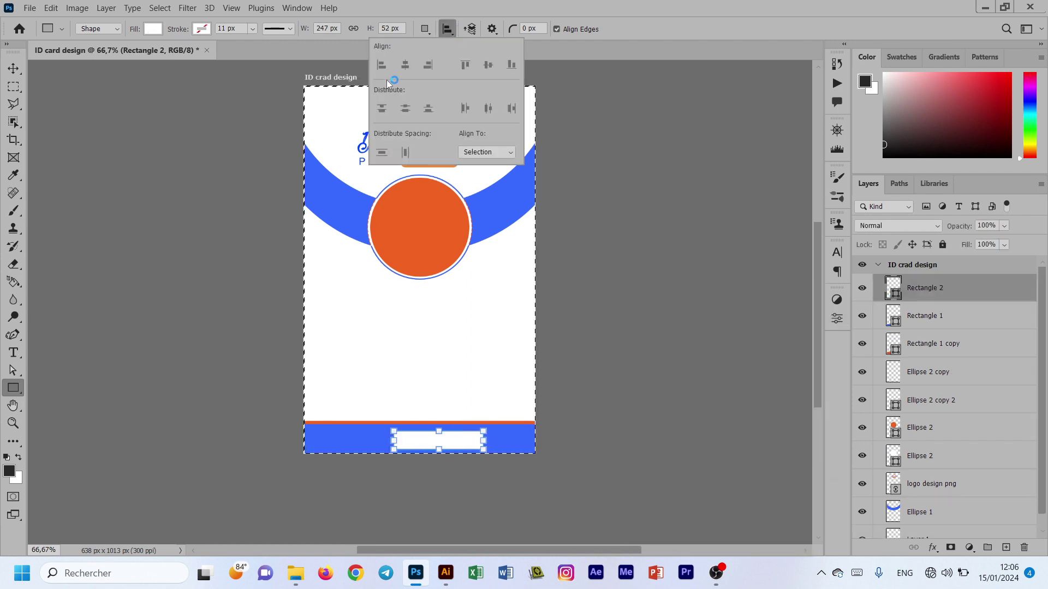
pyautogui.press('v')
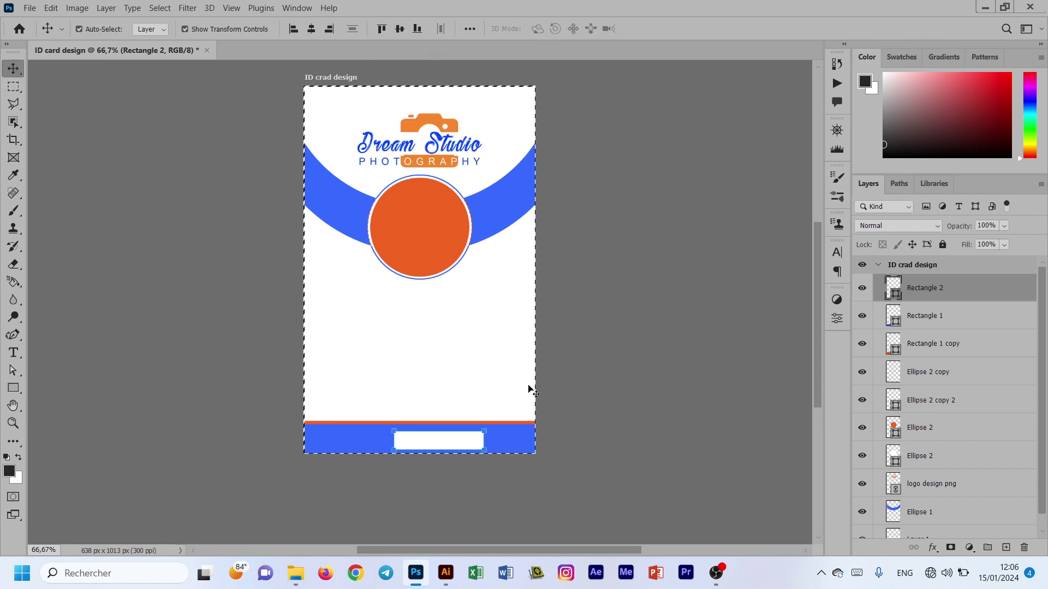
pyautogui.hotkey('ctrl', 'd')
pyautogui.click(608, 401)
pyautogui.hotkey('ctrl', '+')
pyautogui.hotkey('ctrl', '0')
pyautogui.scroll(-3, 444, 343)
pyautogui.keyDown('ctrl'); pyautogui.click(454, 447); pyautogui.keyUp('ctrl')
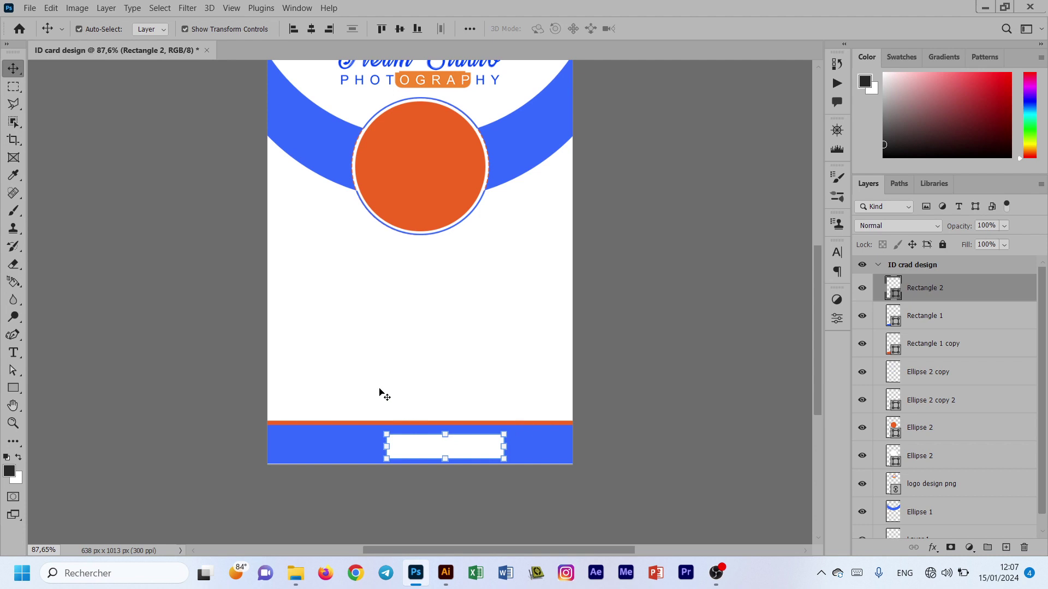
pyautogui.click(311, 28)
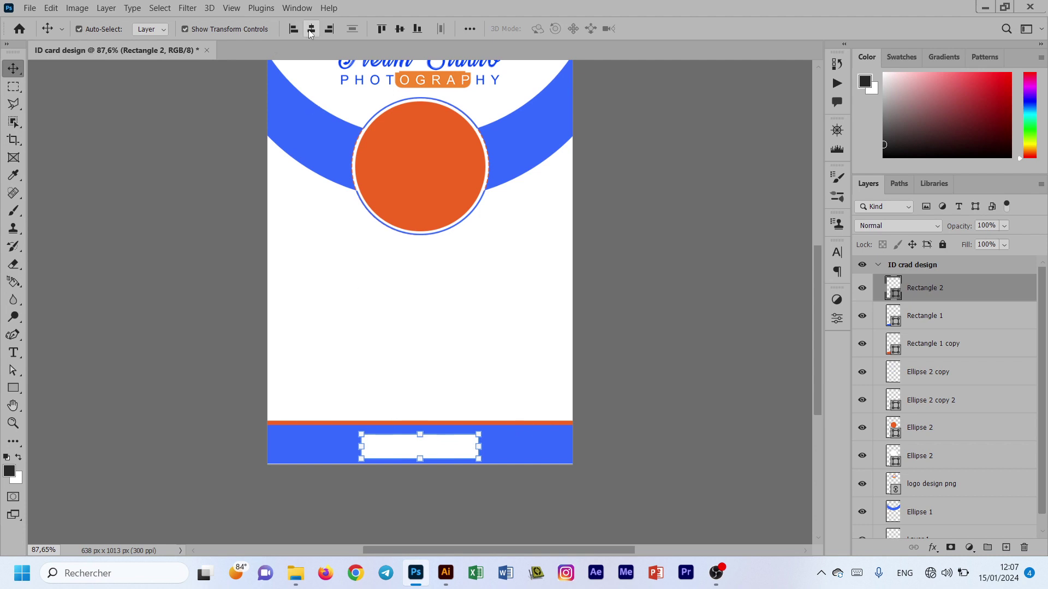
pyautogui.keyDown('shift'); pyautogui.click(551, 459); pyautogui.keyUp('shift')
pyautogui.click(399, 28)
pyautogui.click(634, 306)
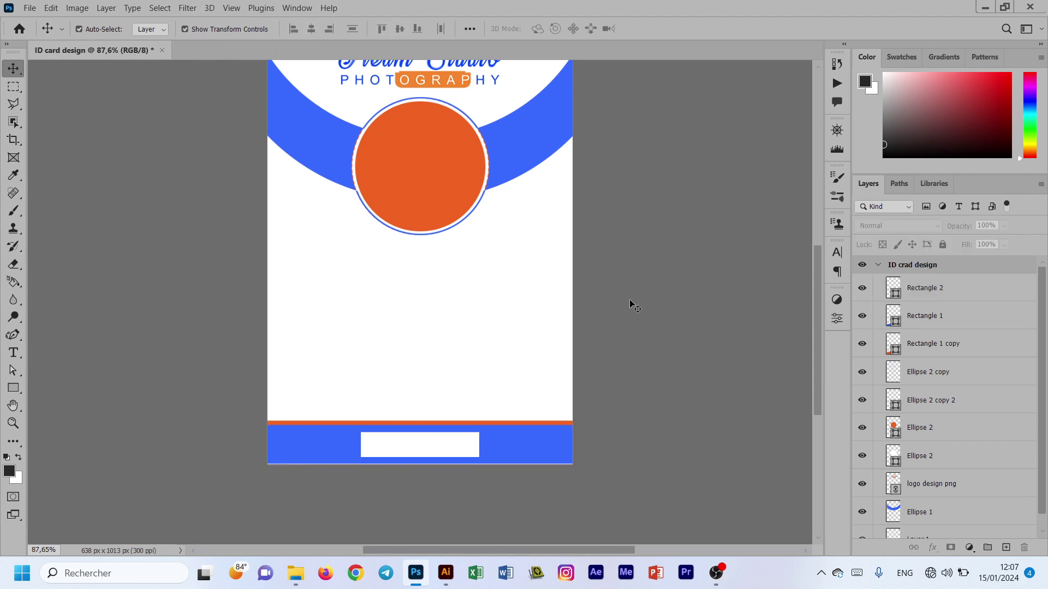
pyautogui.scroll(3, 437, 448)
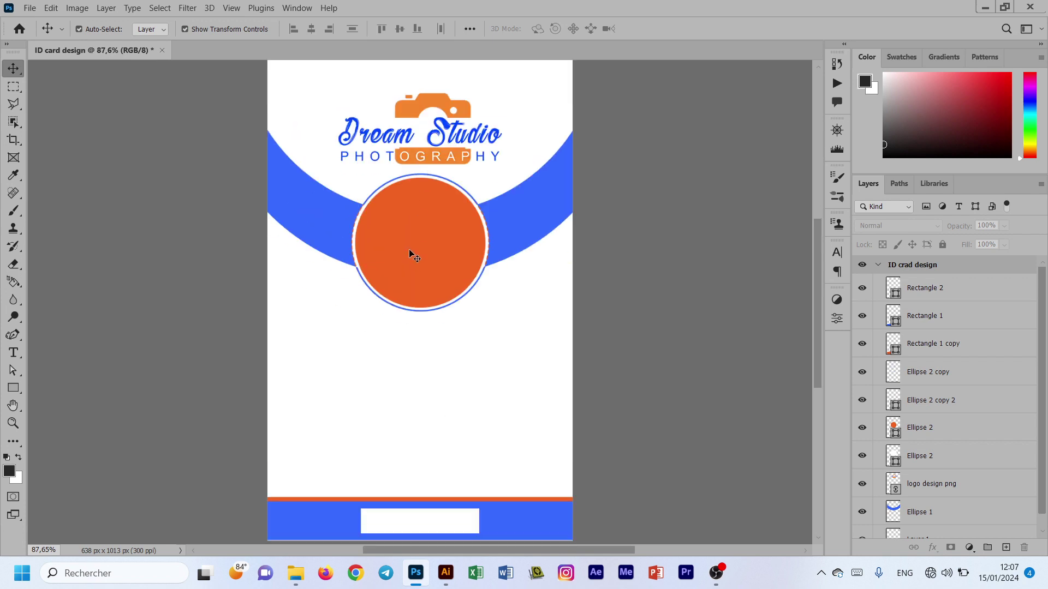
pyautogui.click(411, 253)
pyautogui.click(29, 7)
pyautogui.click(60, 252)
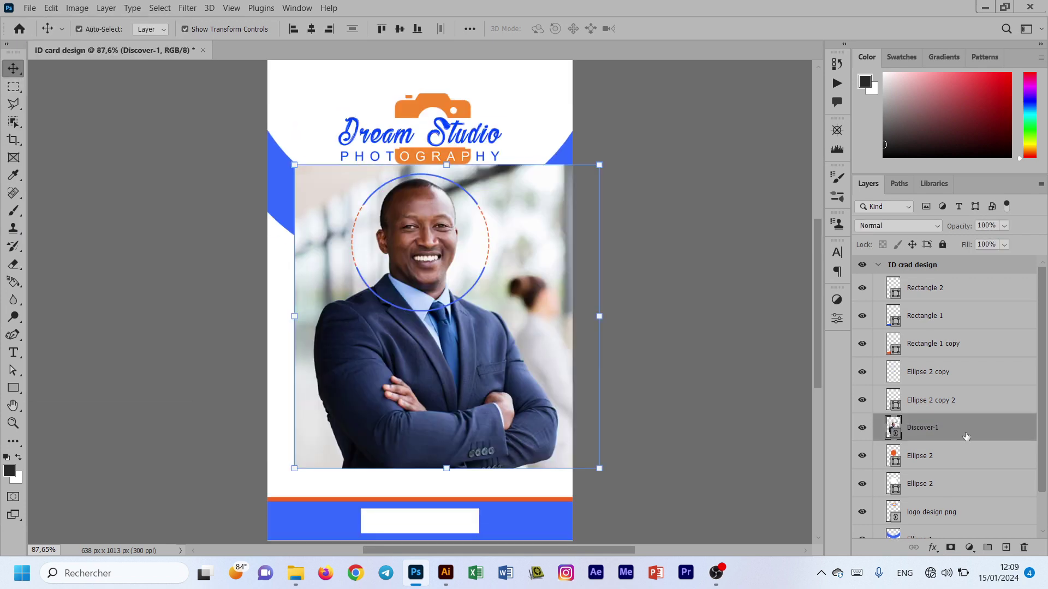
pyautogui.rightClick(930, 427)
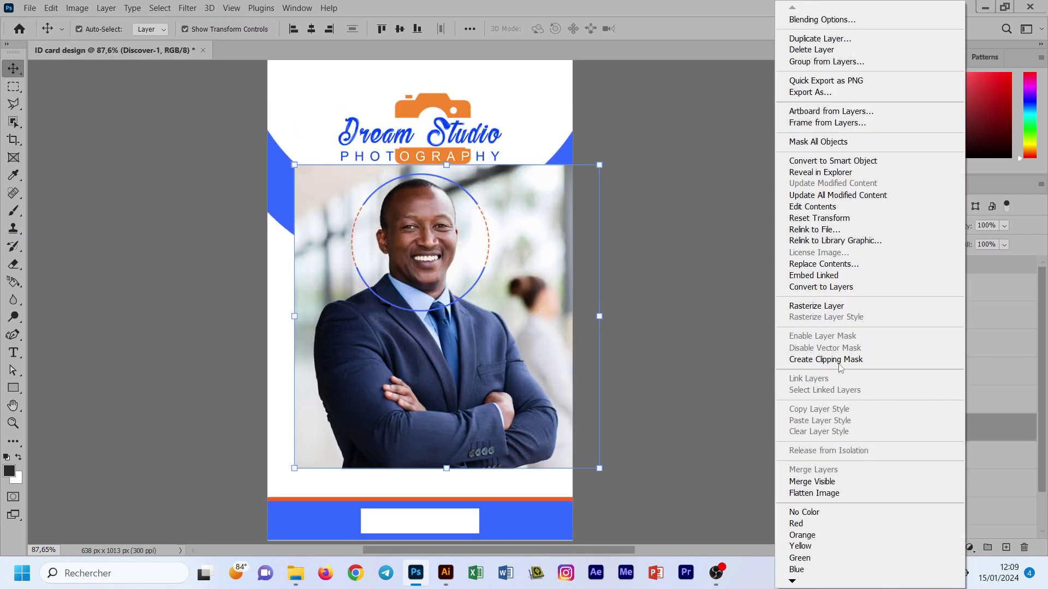
pyautogui.click(824, 363)
pyautogui.click(706, 312)
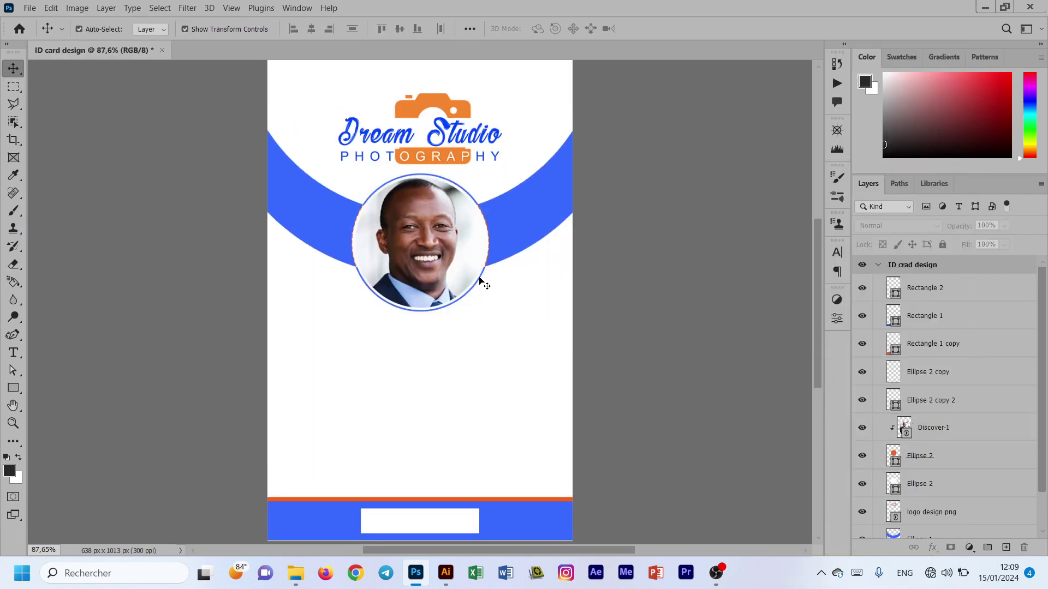
pyautogui.scroll(-1, 480, 281)
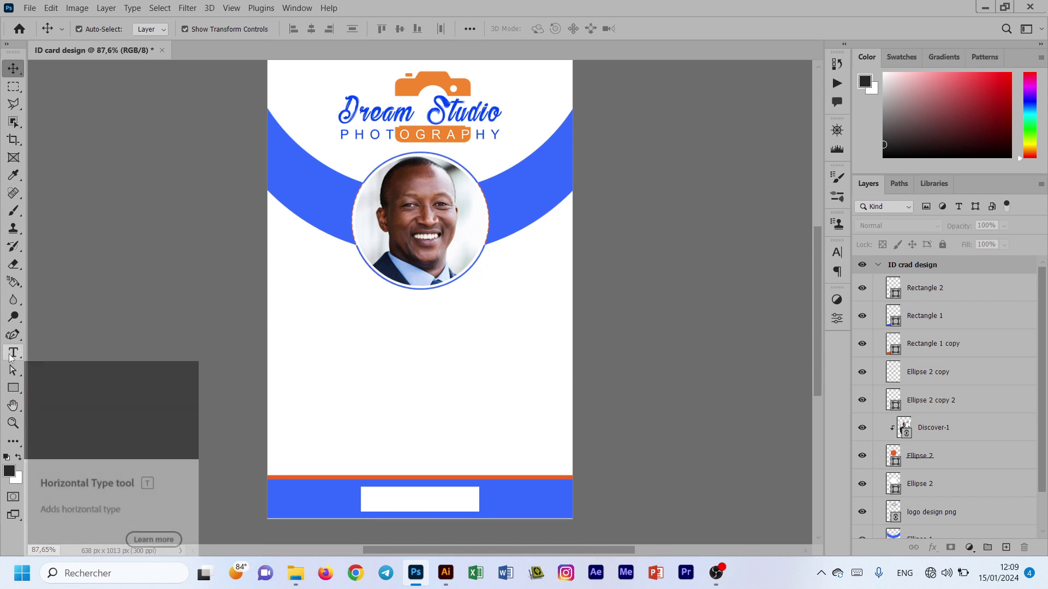
# Step: Start a bold text line below the photo with the cardholder's name, then discard it
pyautogui.moveTo(21, 352); pyautogui.dragTo(57, 349)
pyautogui.click(327, 333)
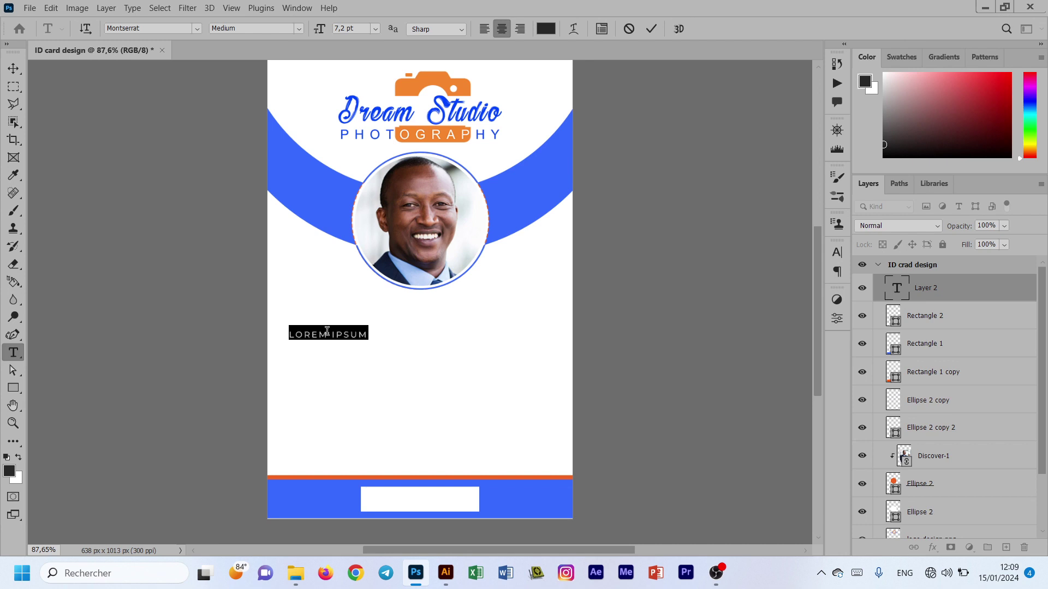
pyautogui.click(299, 29)
pyautogui.click(251, 107)
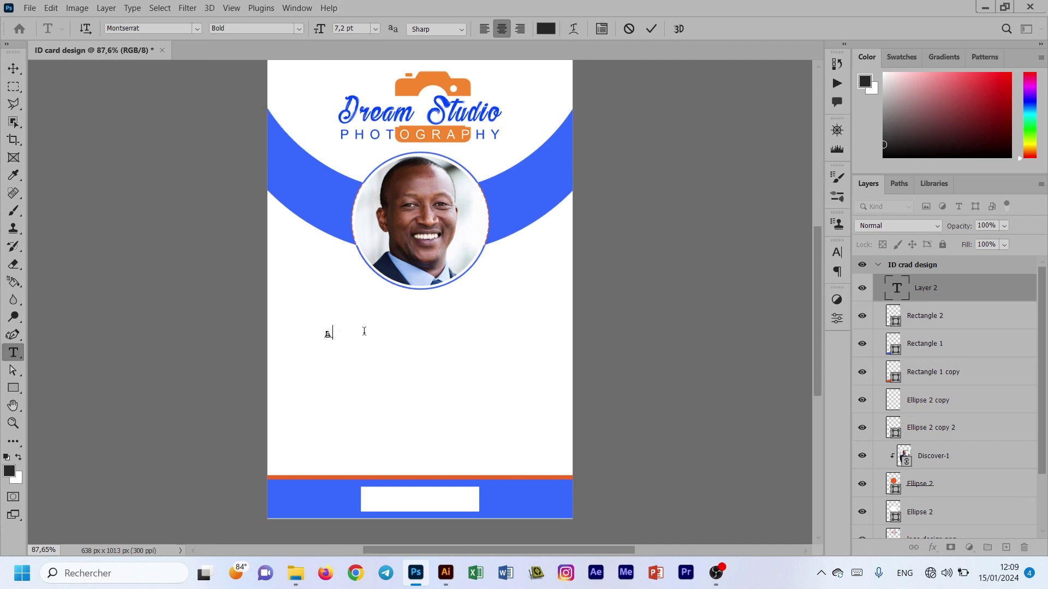
pyautogui.write('OH')
pyautogui.press('BackSpace')
pyautogui.press('BackSpace')
pyautogui.press('BackSpace')
pyautogui.press('BackSpace')
pyautogui.press('BackSpace')
pyautogui.press('BackSpace')
pyautogui.press('BackSpace')
pyautogui.press('BackSpace')
pyautogui.press('BackSpace')
pyautogui.press('BackSpace')
pyautogui.press('BackSpace')
pyautogui.press('BackSpace')
pyautogui.click(14, 68)
# Step: Add a new text line with All Caps off, replacing the placeholder with the cardholder's name
pyautogui.click(13, 353)
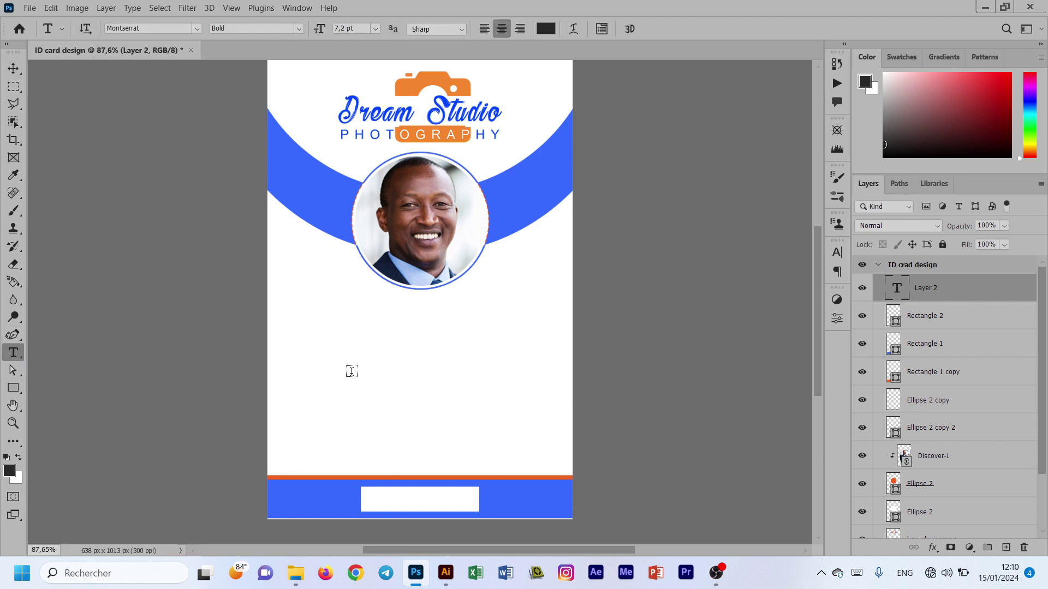
pyautogui.click(343, 324)
pyautogui.click(601, 31)
pyautogui.click(725, 346)
pyautogui.click(651, 29)
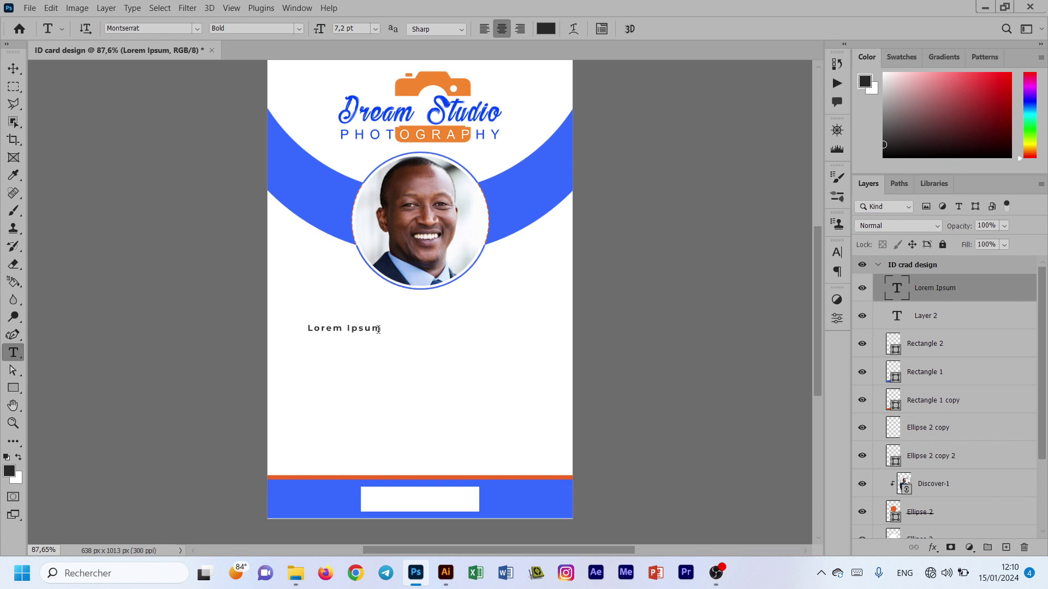
pyautogui.moveTo(378, 329); pyautogui.dragTo(278, 324)
pyautogui.write('name')
pyautogui.press('BackSpace')
pyautogui.press('BackSpace')
pyautogui.press('BackSpace')
pyautogui.press('BackSpace')
pyautogui.write('ama')
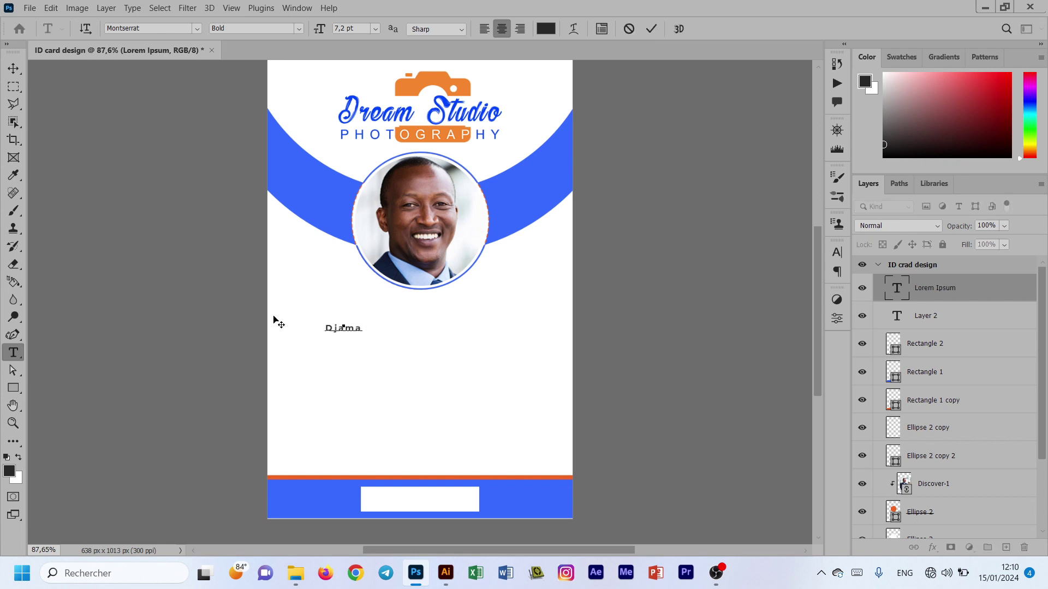
# Step: Set the name text to 16 pt
pyautogui.scroll(-1, 278, 324)
pyautogui.hotkey('ctrl', 'a')
pyautogui.click(375, 28)
pyautogui.click(355, 131)
pyautogui.click(651, 29)
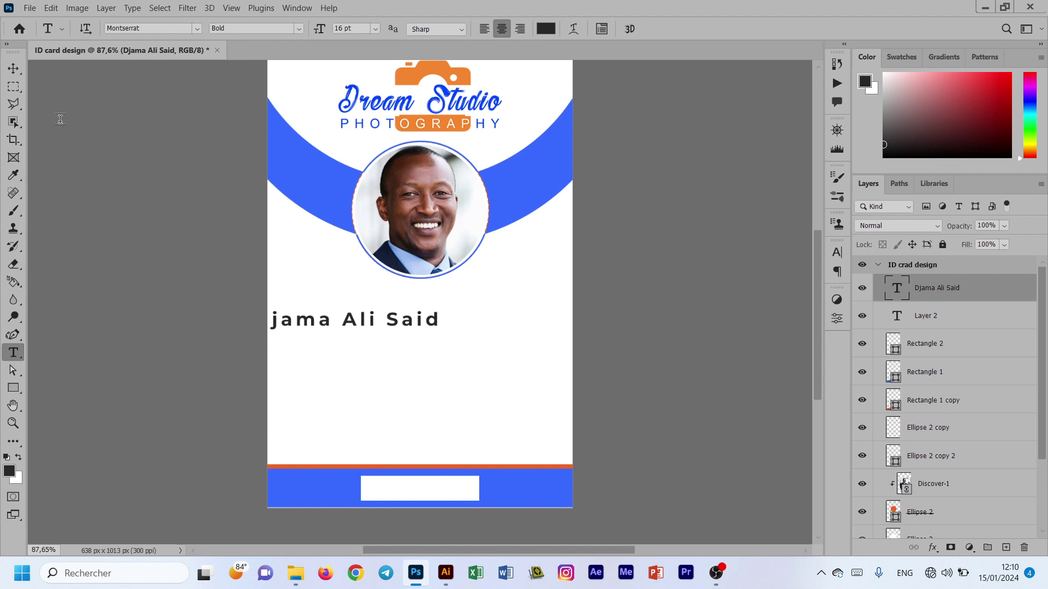
# Step: Move the name under the photo and centre it horizontally on the card
pyautogui.press('v')
pyautogui.moveTo(348, 326); pyautogui.dragTo(411, 307)
pyautogui.hotkey('ctrl', 'a')
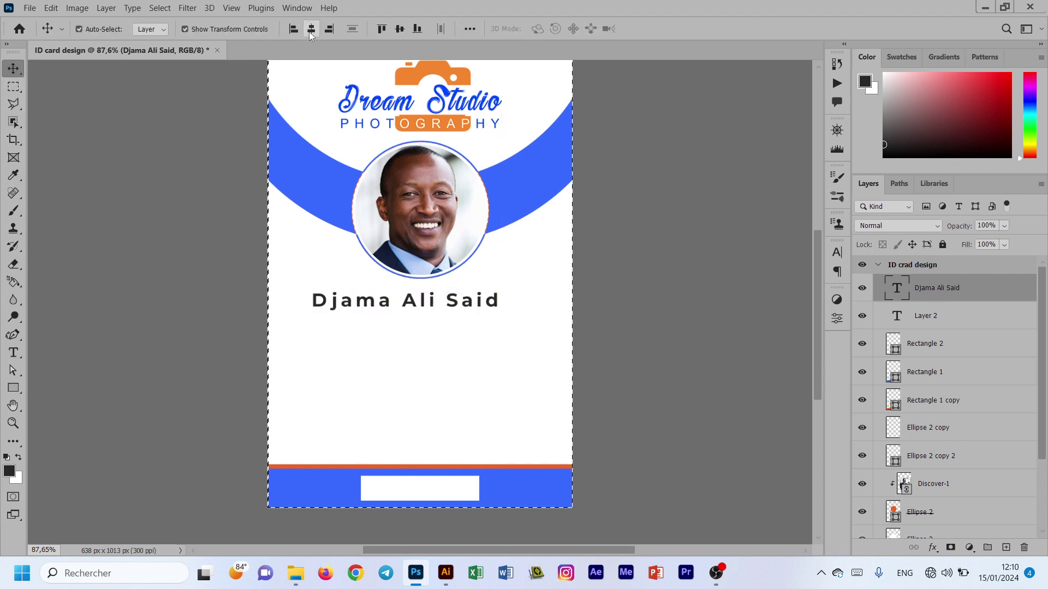
pyautogui.click(309, 32)
pyautogui.hotkey('ctrl', 'd')
pyautogui.click(650, 298)
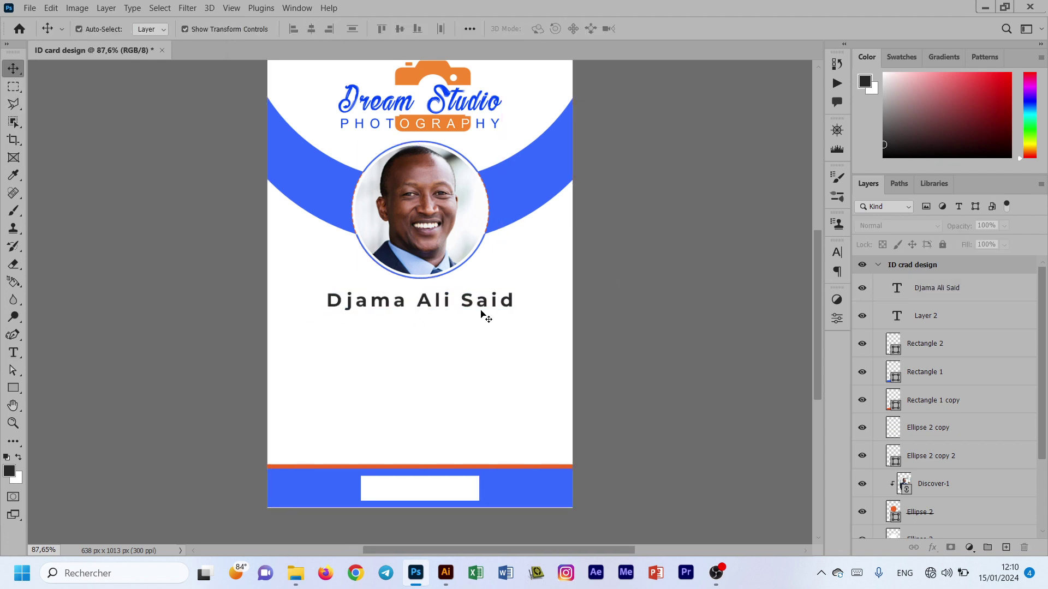
# Step: Colour the name with the blue sampled from the arc
pyautogui.doubleClick(483, 300)
pyautogui.click(551, 27)
pyautogui.click(526, 180)
pyautogui.click(870, 213)
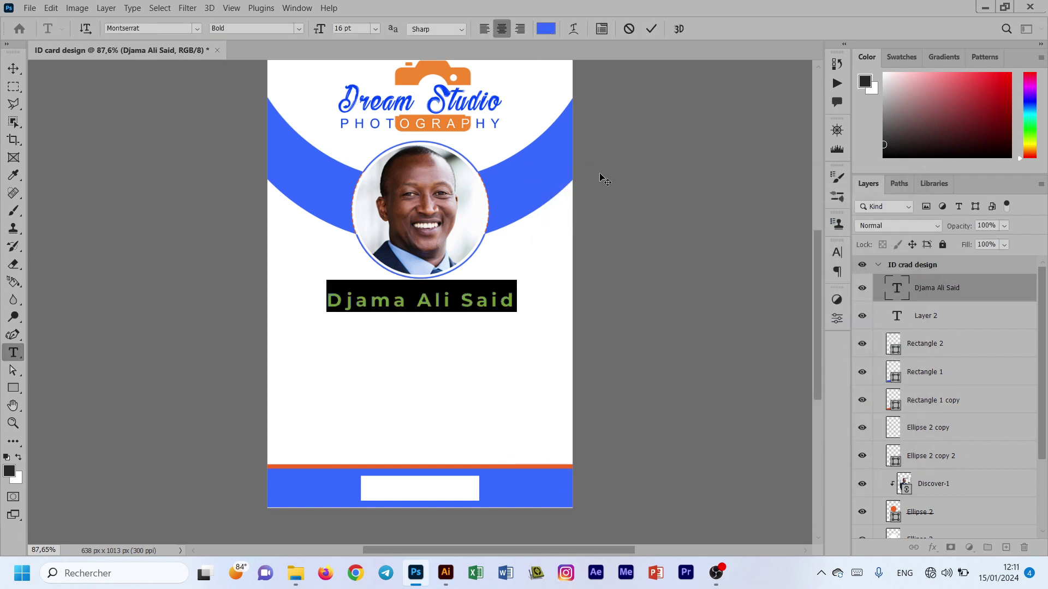
pyautogui.click(651, 29)
pyautogui.click(613, 200)
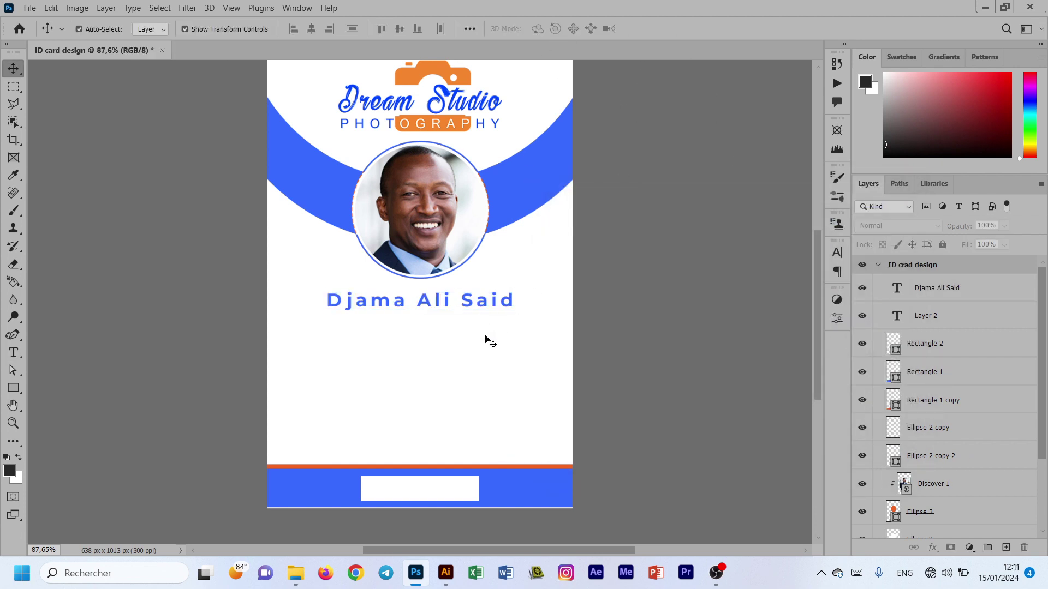
# Step: Duplicate the name just below it, retype it as 'Graphic Designer' in small Light Italic
pyautogui.keyDown('alt'); pyautogui.moveTo(430, 307); pyautogui.dragTo(427, 320); pyautogui.keyUp('alt')
pyautogui.doubleClick(427, 318)
pyautogui.write('Gra')
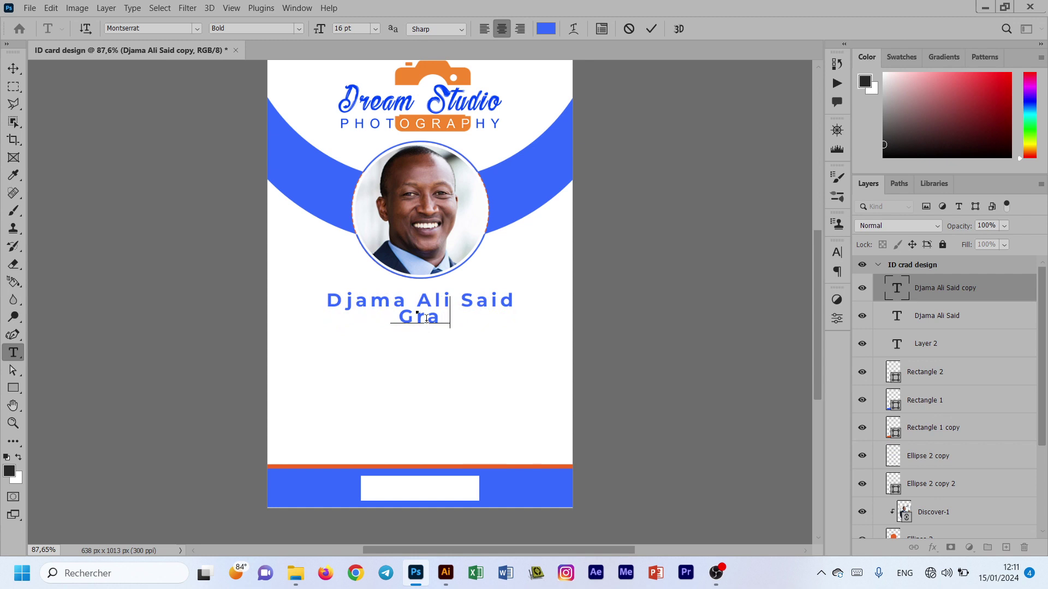
pyautogui.write('phic Designer')
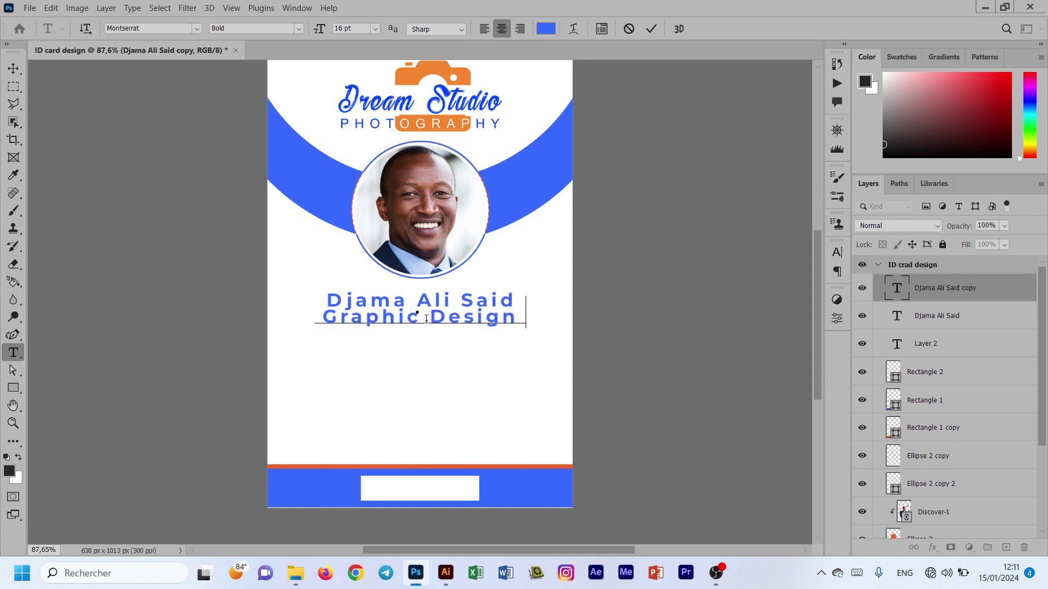
pyautogui.hotkey('ctrl', 'a')
pyautogui.click(374, 29)
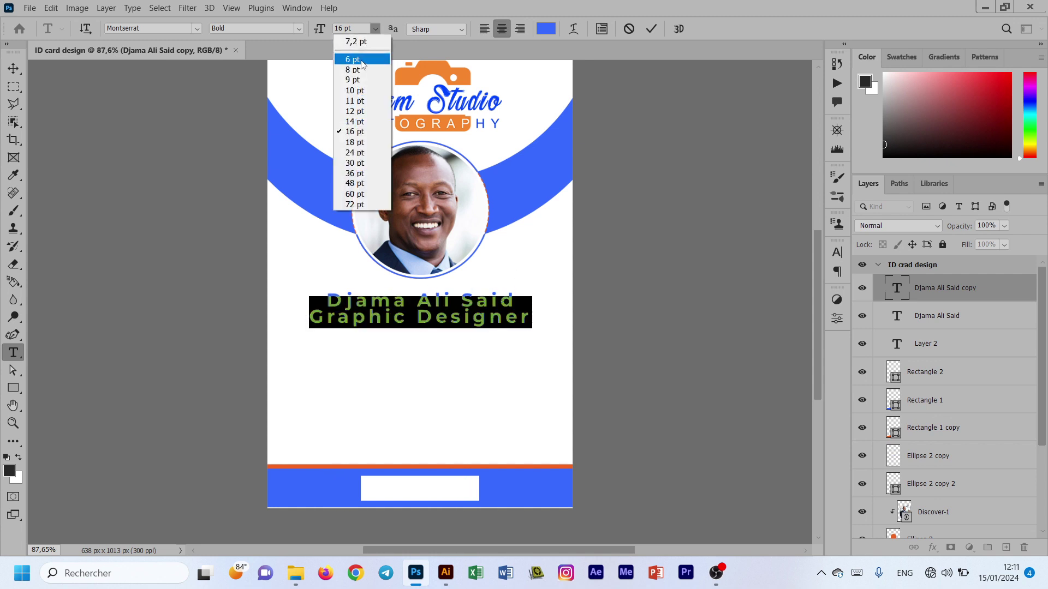
pyautogui.click(349, 39)
pyautogui.click(299, 28)
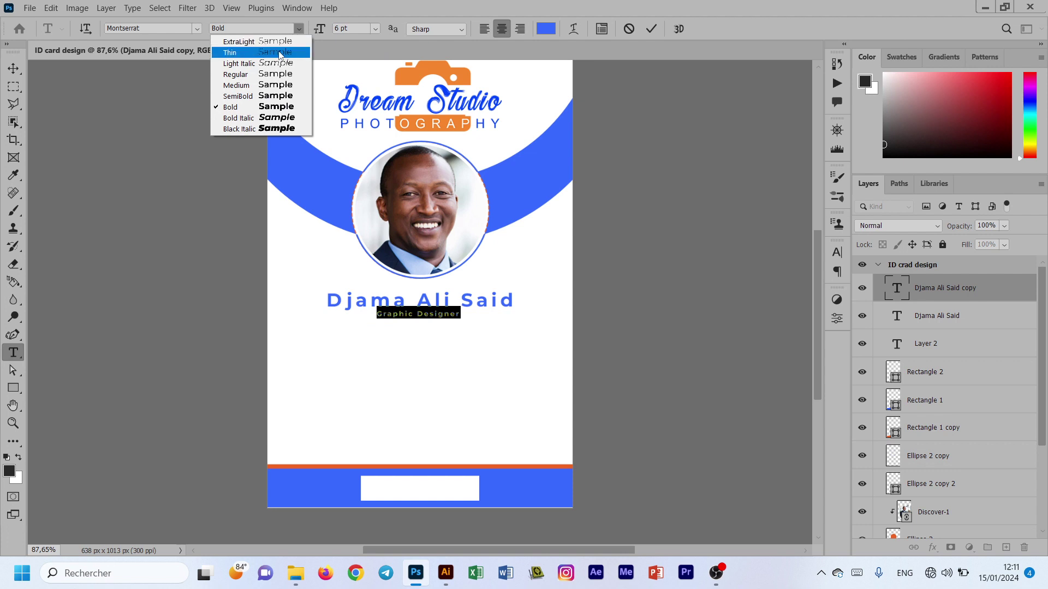
pyautogui.click(238, 64)
# Step: Colour the job title with the logo's orange and set it to 7 pt
pyautogui.click(546, 29)
pyautogui.click(463, 78)
pyautogui.click(849, 214)
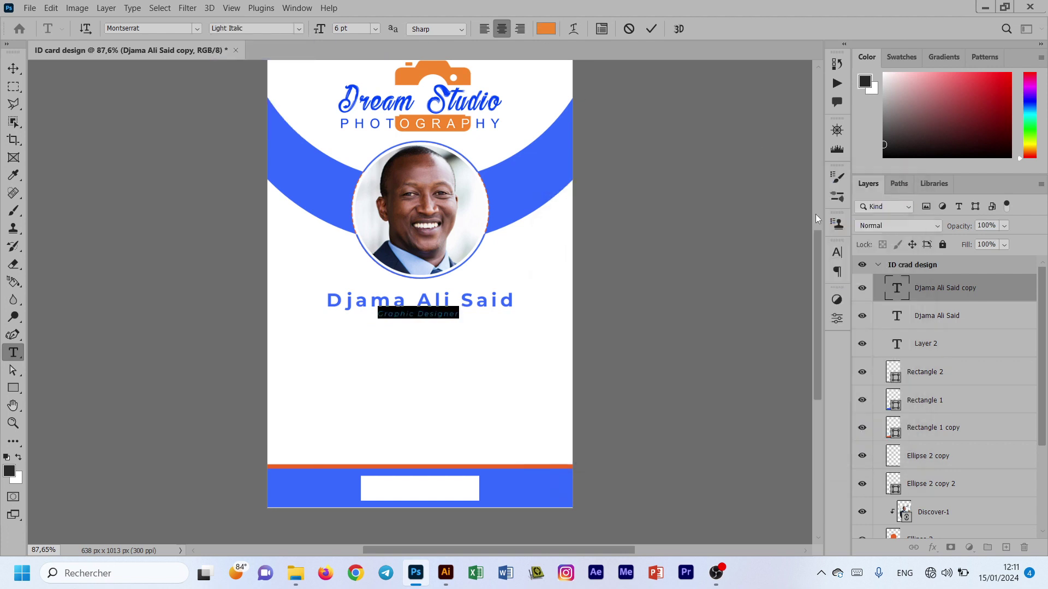
pyautogui.click(375, 28)
pyautogui.click(349, 49)
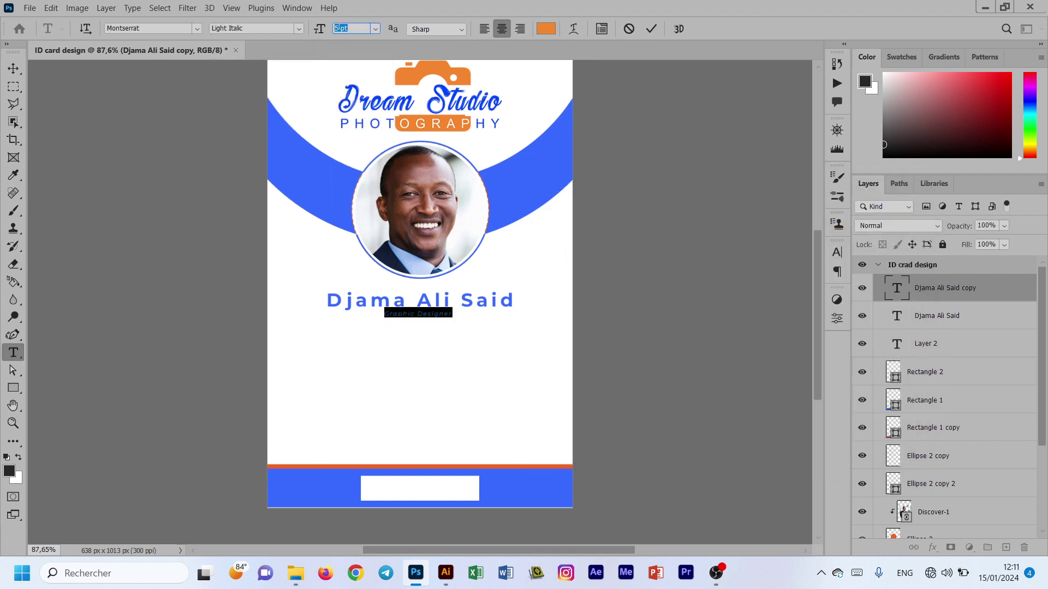
pyautogui.click(651, 29)
pyautogui.press('v')
pyautogui.click(395, 343)
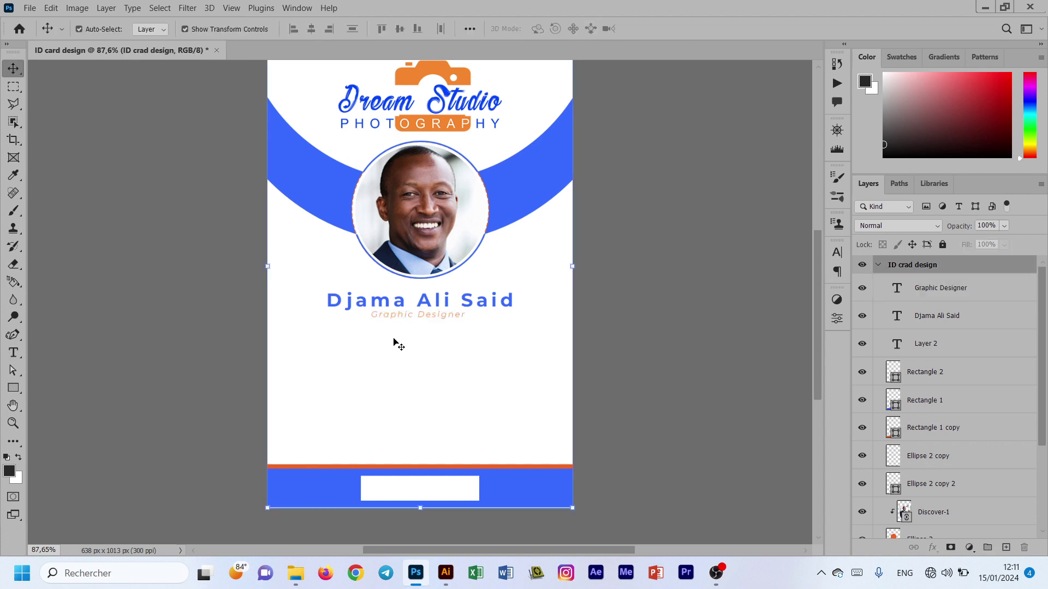
pyautogui.click(13, 388)
# Step: Draw a thin filled line under the job title and centre it horizontally on the card
pyautogui.moveTo(371, 324); pyautogui.dragTo(464, 326)
pyautogui.click(677, 437)
pyautogui.click(663, 379)
pyautogui.click(803, 294)
pyautogui.click(13, 68)
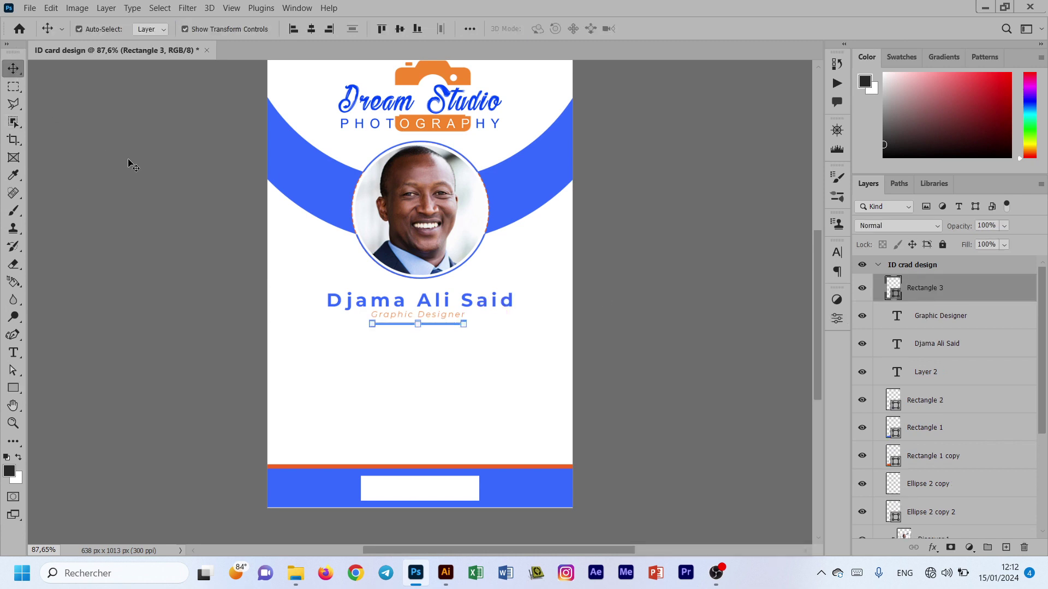
pyautogui.hotkey('ctrl', 'a')
pyautogui.click(311, 29)
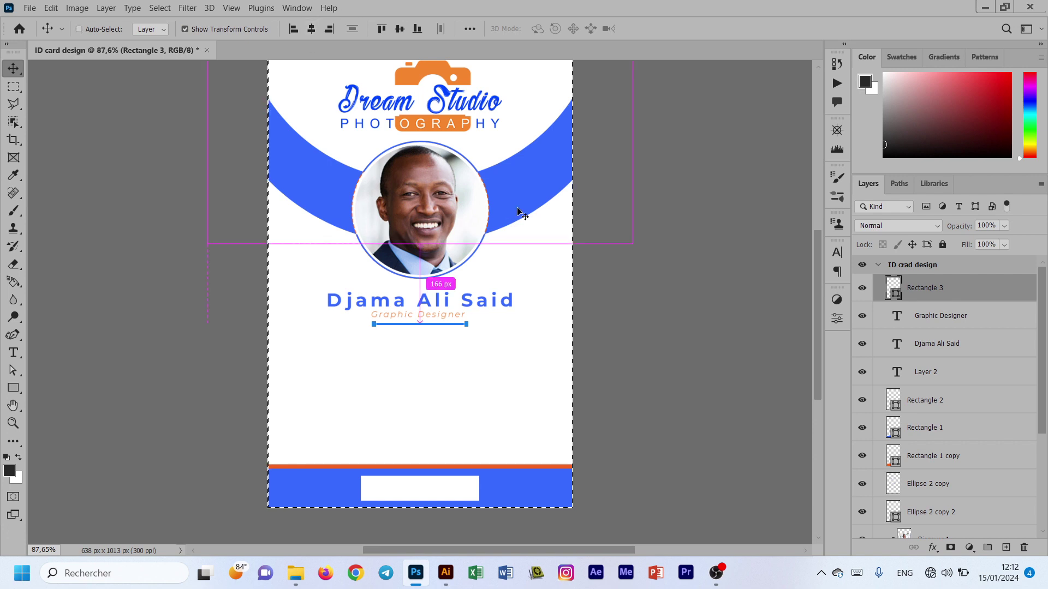
pyautogui.hotkey('ctrl', 'd')
pyautogui.keyDown('ctrl'); pyautogui.click(292, 391); pyautogui.keyUp('ctrl')
# Step: Change the 'Graphic Designer' title to a lighter font weight
pyautogui.click(13, 264)
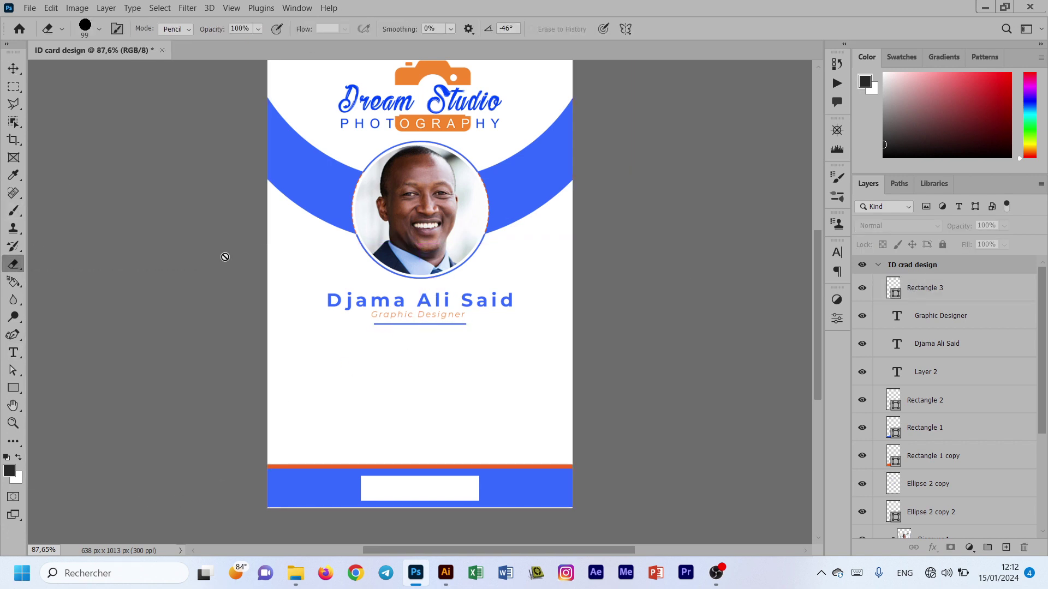
pyautogui.press('v')
pyautogui.doubleClick(440, 315)
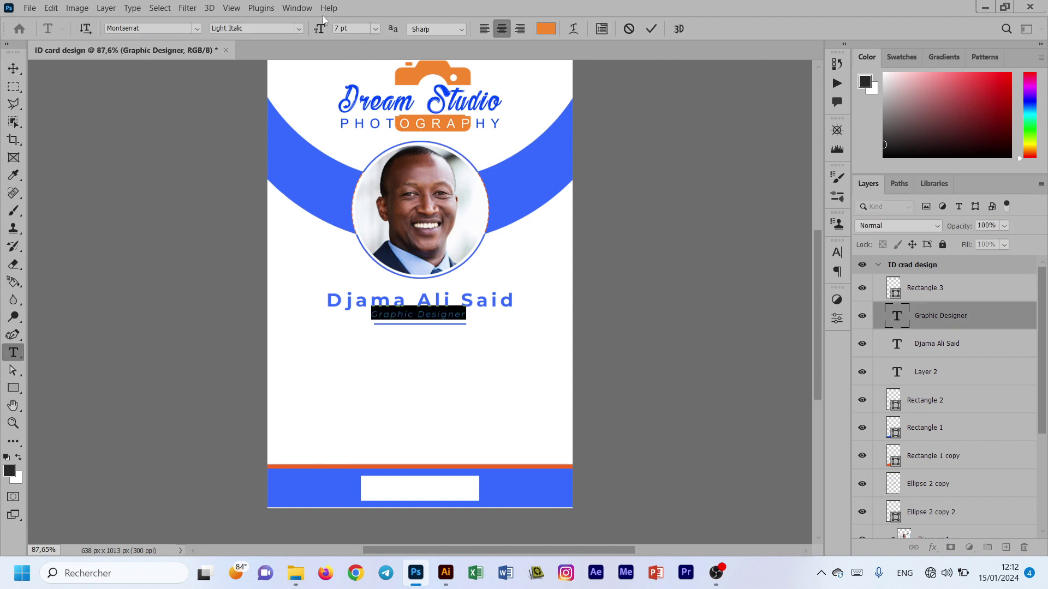
pyautogui.moveTo(352, 28); pyautogui.dragTo(340, 28)
pyautogui.click(299, 28)
pyautogui.click(262, 70)
pyautogui.click(651, 28)
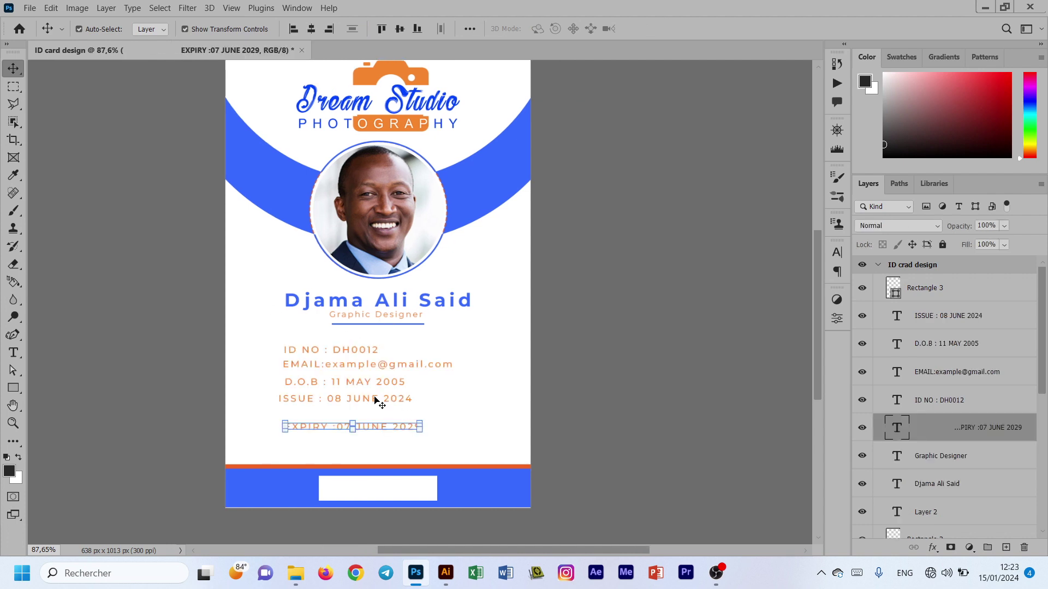
pyautogui.click(338, 398)
# Step: Line up the expiry line, then make the ID number value blue and bolder
pyautogui.moveTo(381, 431); pyautogui.dragTo(380, 421)
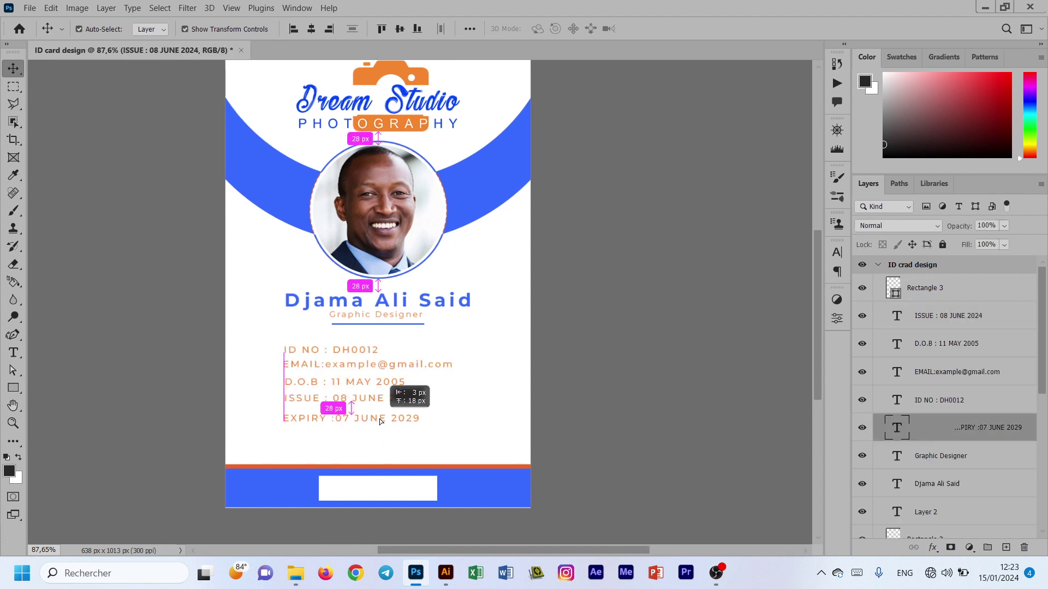
pyautogui.click(465, 415)
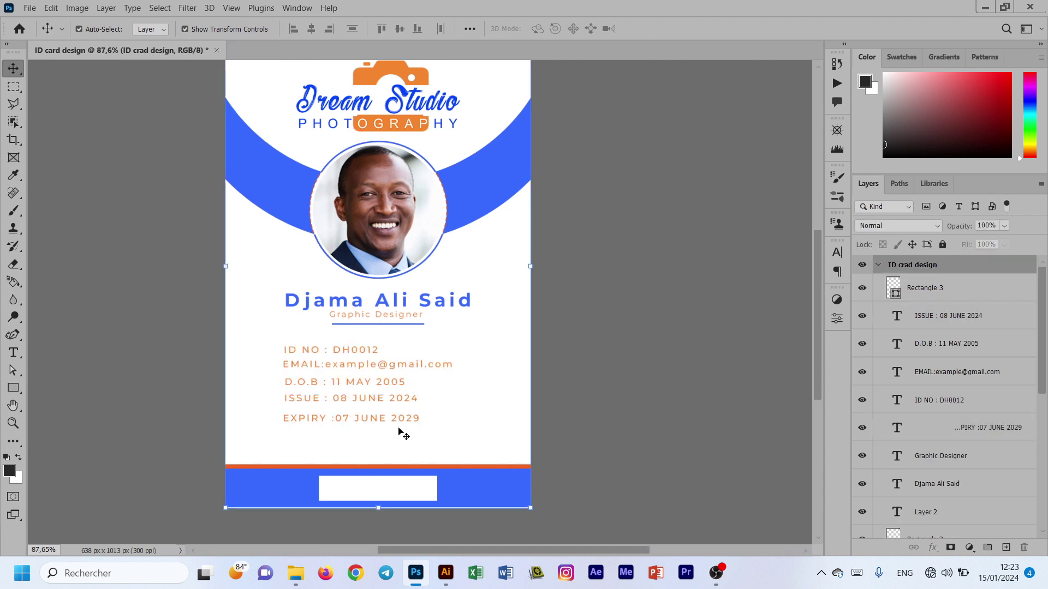
pyautogui.doubleClick(336, 351)
pyautogui.moveTo(336, 350); pyautogui.dragTo(392, 348)
pyautogui.click(552, 29)
pyautogui.click(508, 164)
pyautogui.click(874, 213)
pyautogui.click(299, 29)
pyautogui.click(270, 97)
pyautogui.click(651, 29)
pyautogui.click(425, 356)
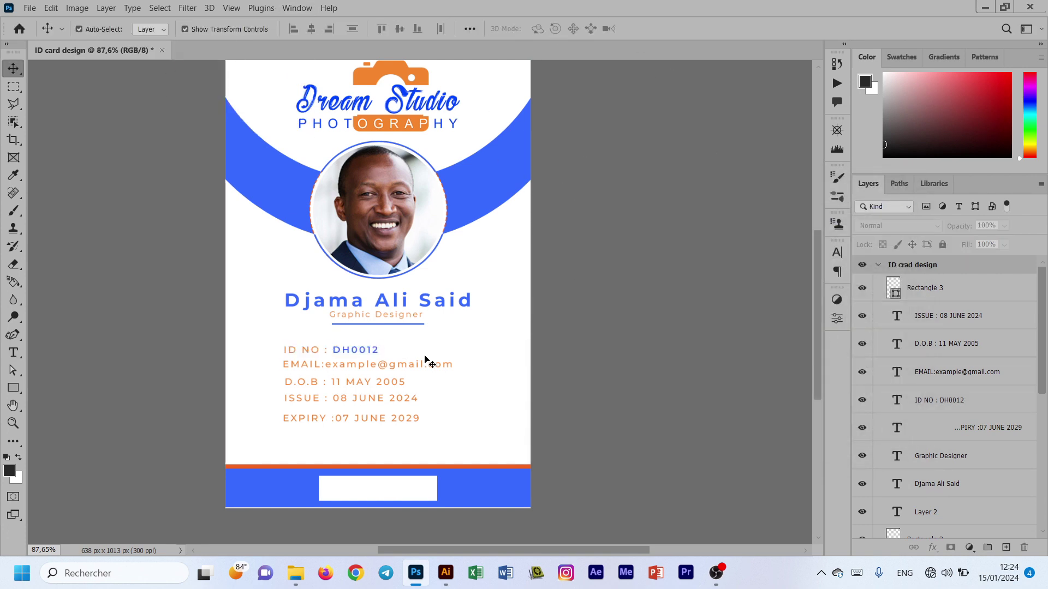
# Step: Make the e-mail address blue, then select and shift the detail lines together
pyautogui.doubleClick(425, 361)
pyautogui.moveTo(326, 365); pyautogui.dragTo(459, 365)
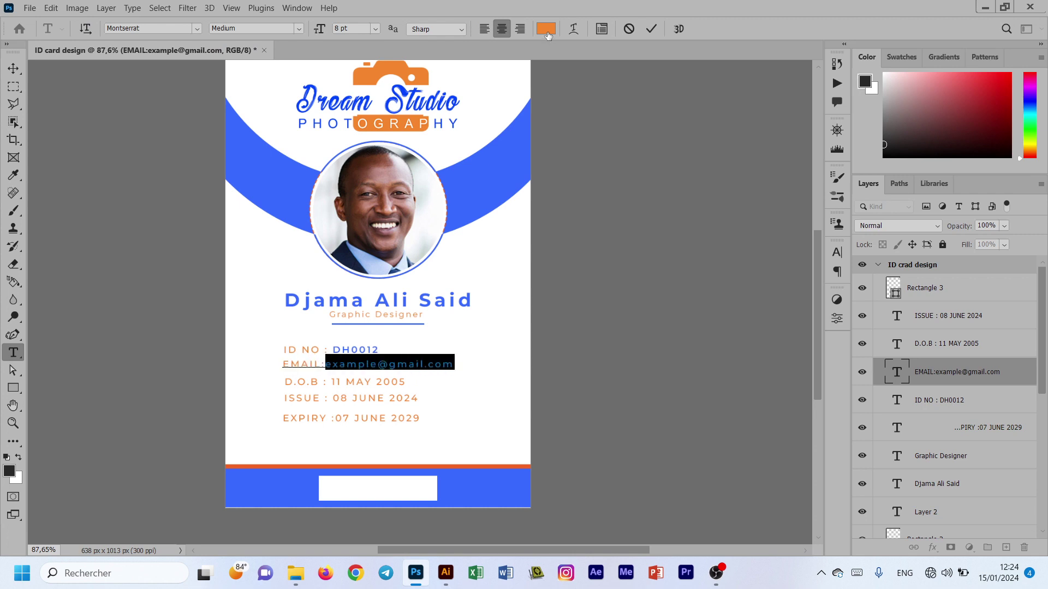
pyautogui.click(546, 29)
pyautogui.click(514, 172)
pyautogui.click(864, 212)
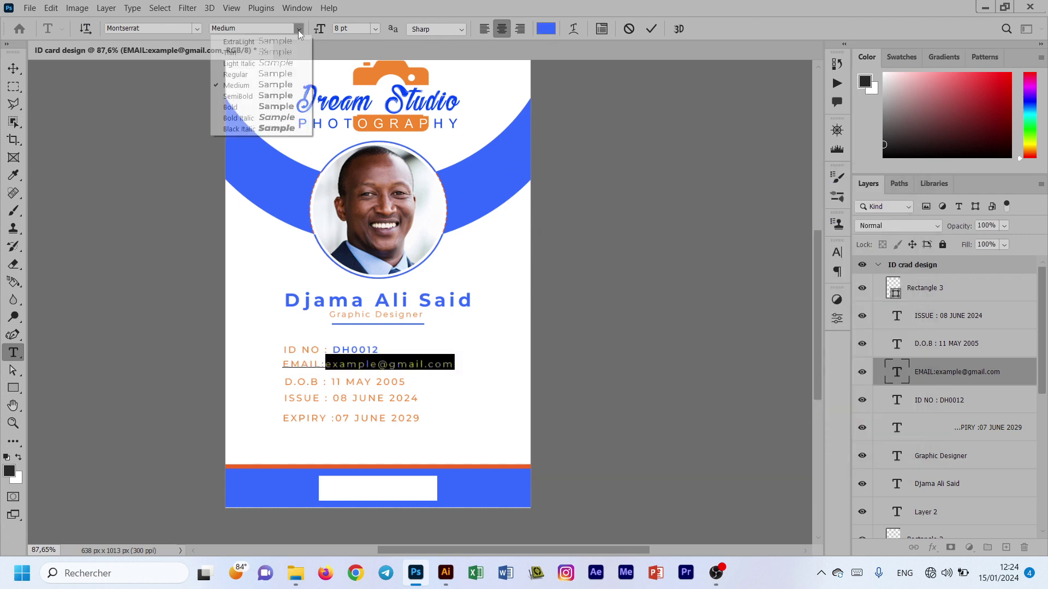
pyautogui.click(651, 29)
pyautogui.click(519, 357)
pyautogui.moveTo(583, 351); pyautogui.dragTo(709, 288)
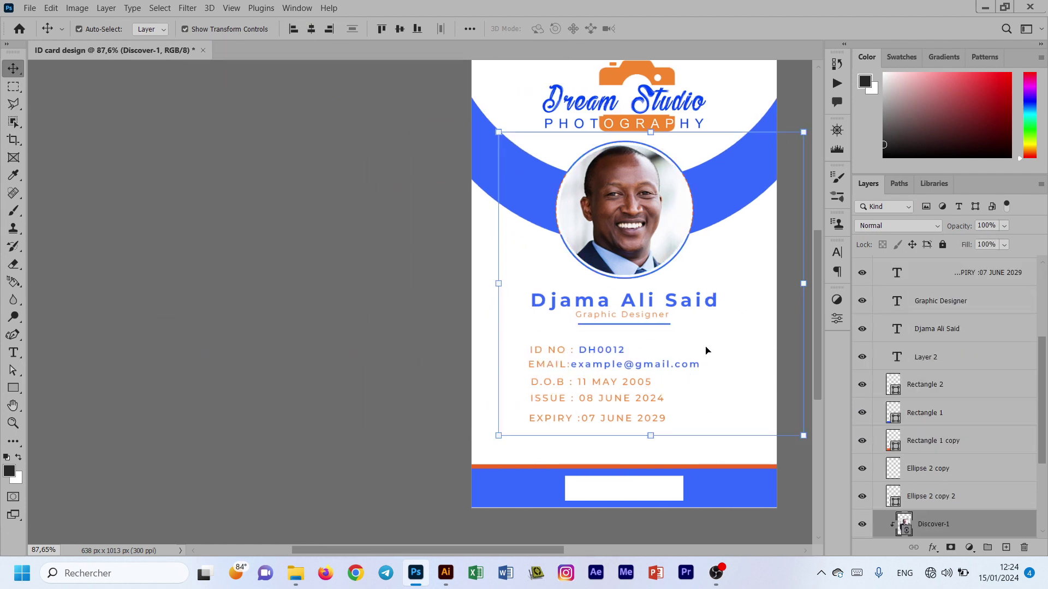
pyautogui.moveTo(347, 549); pyautogui.dragTo(407, 548)
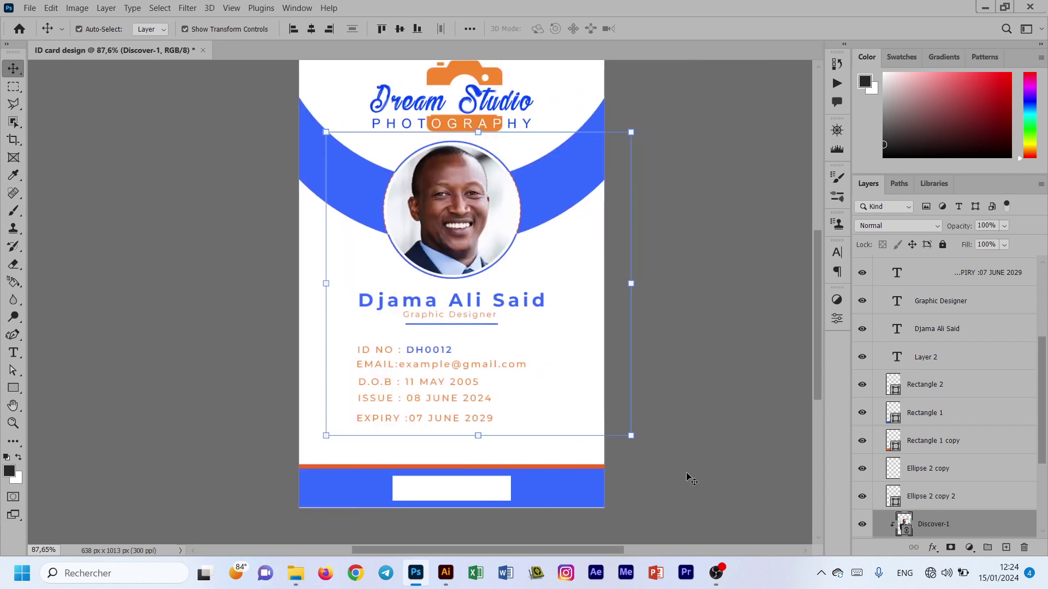
pyautogui.click(650, 475)
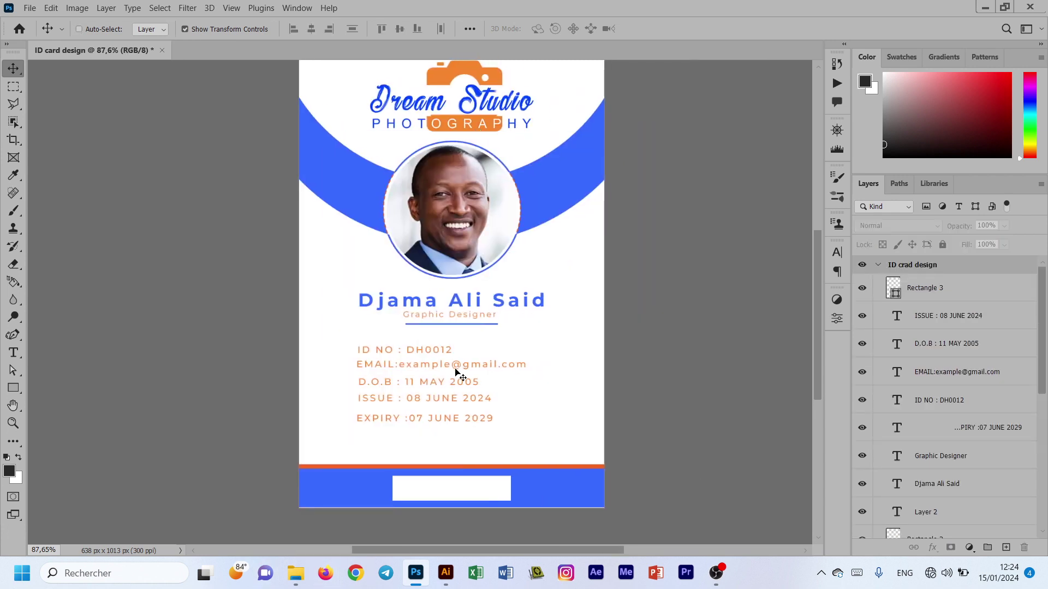
# Step: Make the D.O.B date value blue and SemiBold
pyautogui.doubleClick(458, 383)
pyautogui.click(410, 380)
pyautogui.moveTo(406, 382); pyautogui.dragTo(481, 382)
pyautogui.click(546, 28)
pyautogui.click(546, 167)
pyautogui.press('Return')
pyautogui.click(299, 28)
pyautogui.click(280, 97)
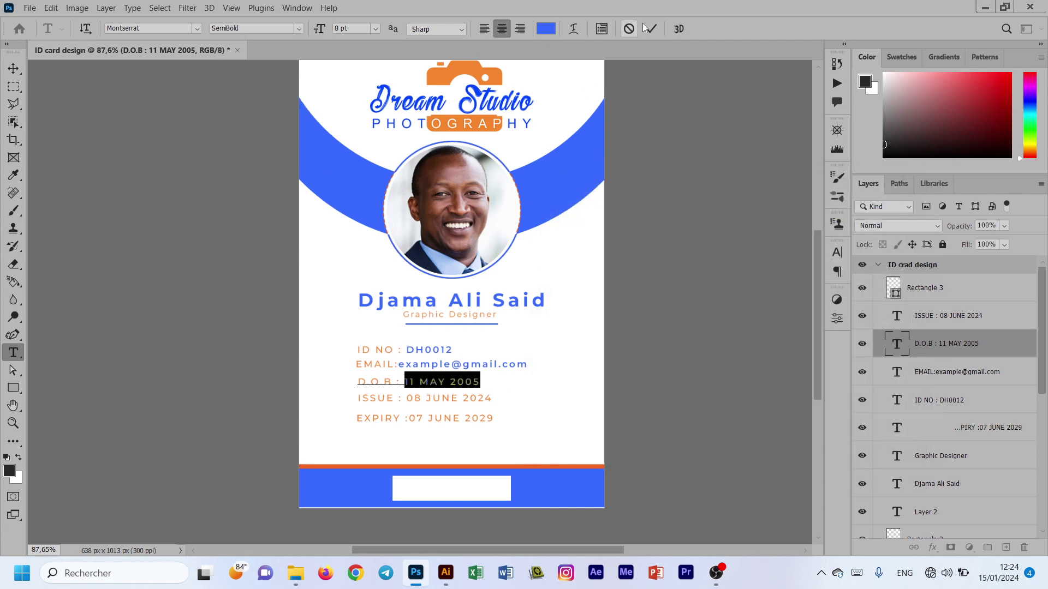
pyautogui.click(651, 28)
# Step: Make the issue date 08 JUNE 2024 blue and SemiBold
pyautogui.click(665, 267)
pyautogui.doubleClick(444, 396)
pyautogui.moveTo(406, 398); pyautogui.dragTo(493, 398)
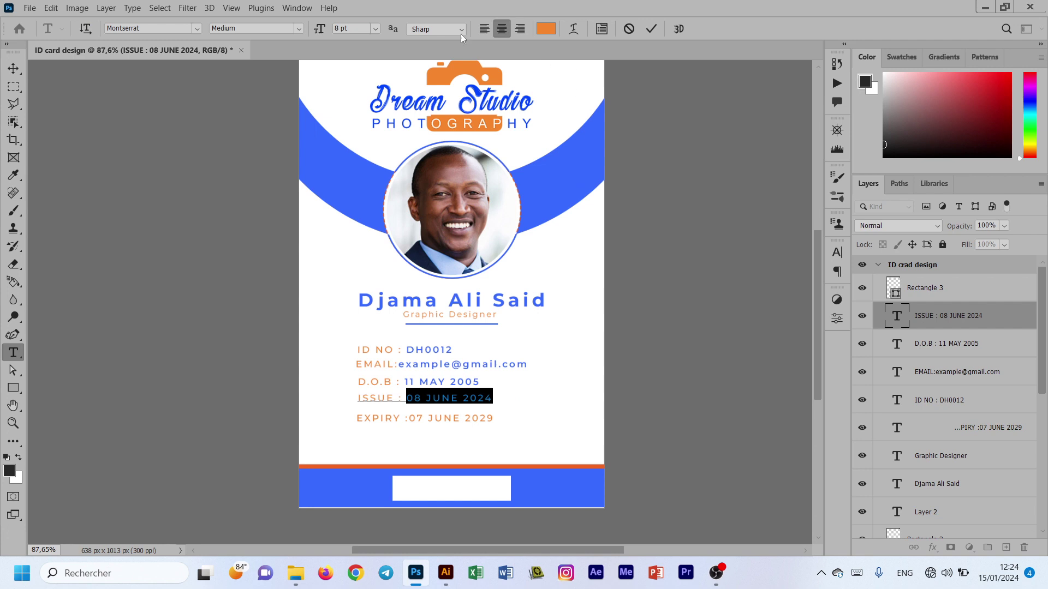
pyautogui.click(545, 29)
pyautogui.click(568, 168)
pyautogui.click(880, 215)
pyautogui.click(299, 29)
pyautogui.click(281, 97)
pyautogui.click(651, 29)
pyautogui.click(557, 268)
# Step: Make the expiry date 07 JUNE 2029 SemiBold and blue, then edit after 'EMAIL:'
pyautogui.doubleClick(458, 417)
pyautogui.moveTo(410, 418); pyautogui.dragTo(495, 416)
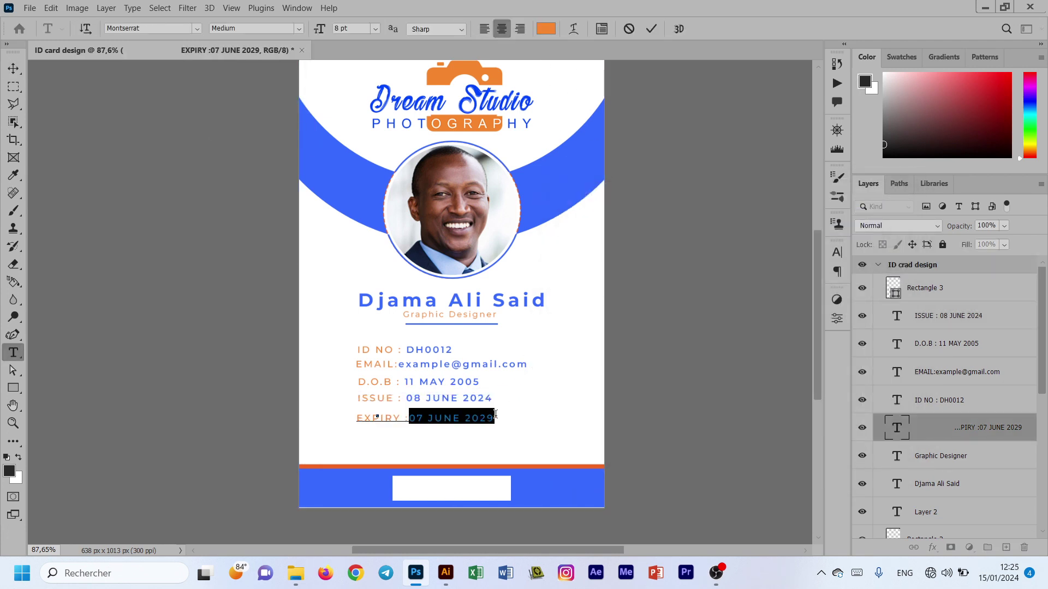
pyautogui.click(299, 29)
pyautogui.click(280, 97)
pyautogui.click(545, 28)
pyautogui.click(568, 167)
pyautogui.click(873, 212)
pyautogui.click(653, 29)
pyautogui.press('v')
pyautogui.click(104, 183)
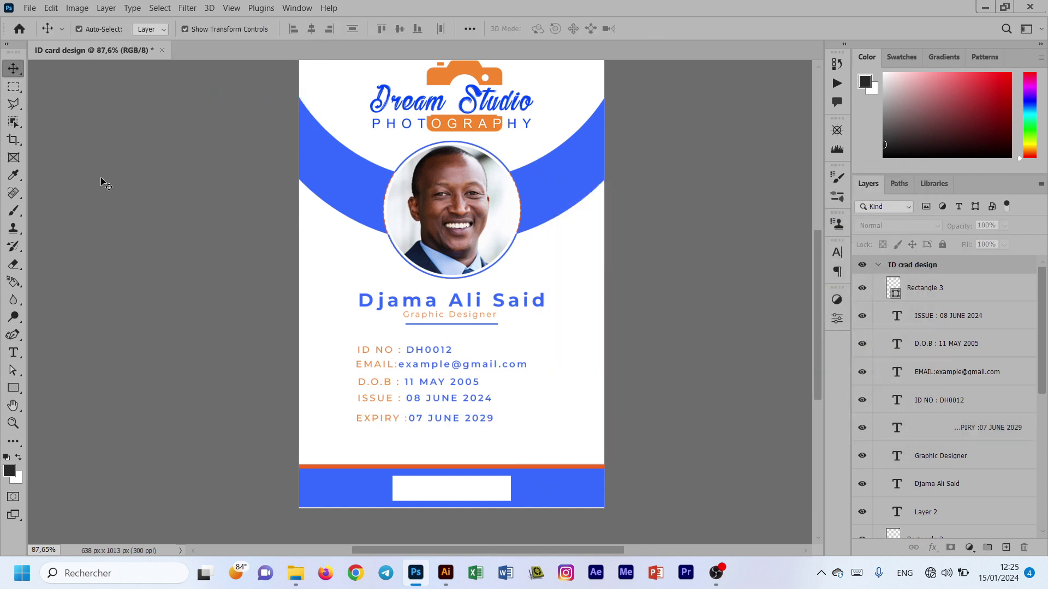
pyautogui.doubleClick(446, 366)
pyautogui.click(399, 363)
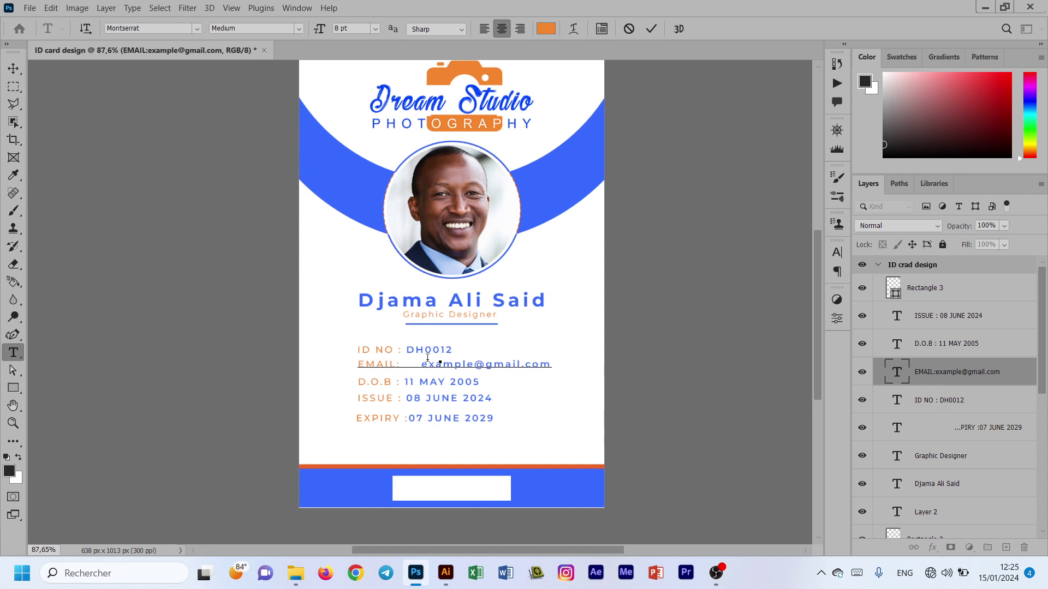
# Step: Delete the extra spaces after EMAIL: and shift the EMAIL line slightly into place
pyautogui.press('BackSpace')
pyautogui.press('BackSpace')
pyautogui.press('BackSpace')
pyautogui.press('BackSpace')
pyautogui.press('BackSpace')
pyautogui.press('BackSpace')
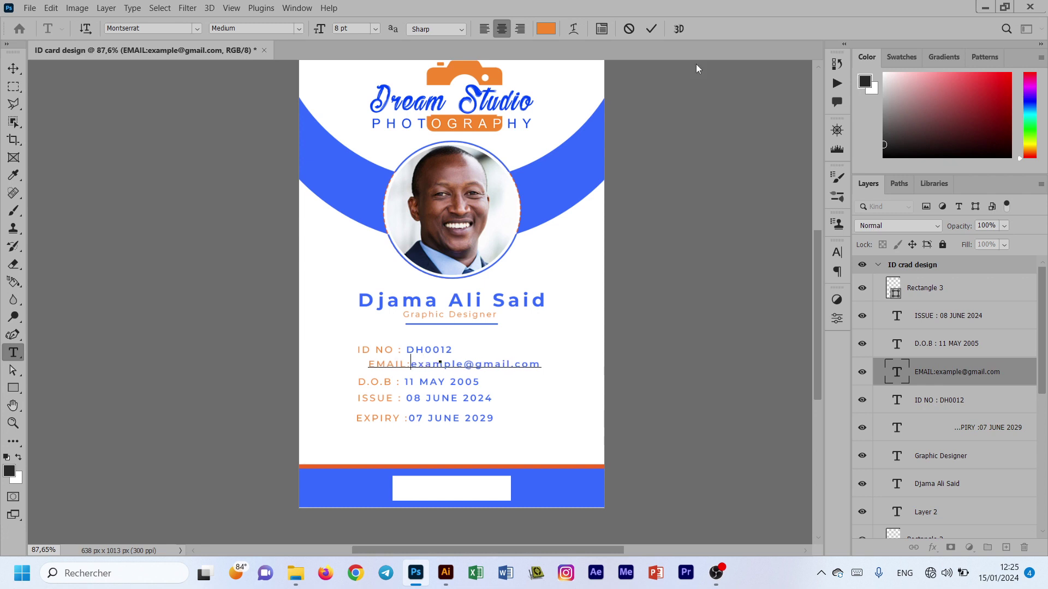
pyautogui.click(651, 29)
pyautogui.press('v')
pyautogui.moveTo(479, 370); pyautogui.dragTo(462, 373)
# Step: Evenly distribute the five ID detail lines with the Align and Distribute spacing options
pyautogui.moveTo(402, 452); pyautogui.dragTo(379, 341)
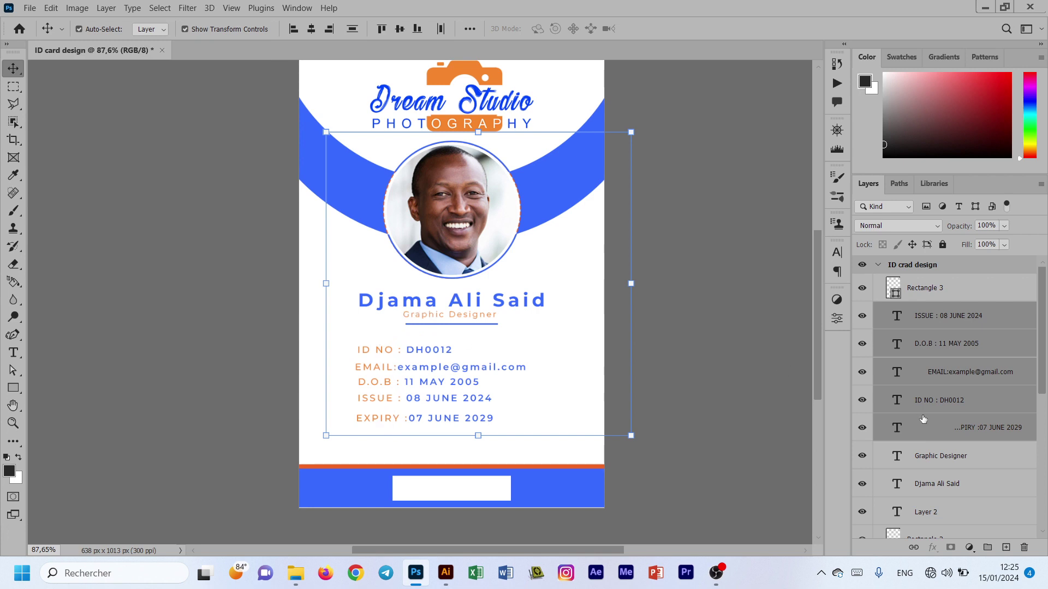
pyautogui.scroll(-5, 926, 449)
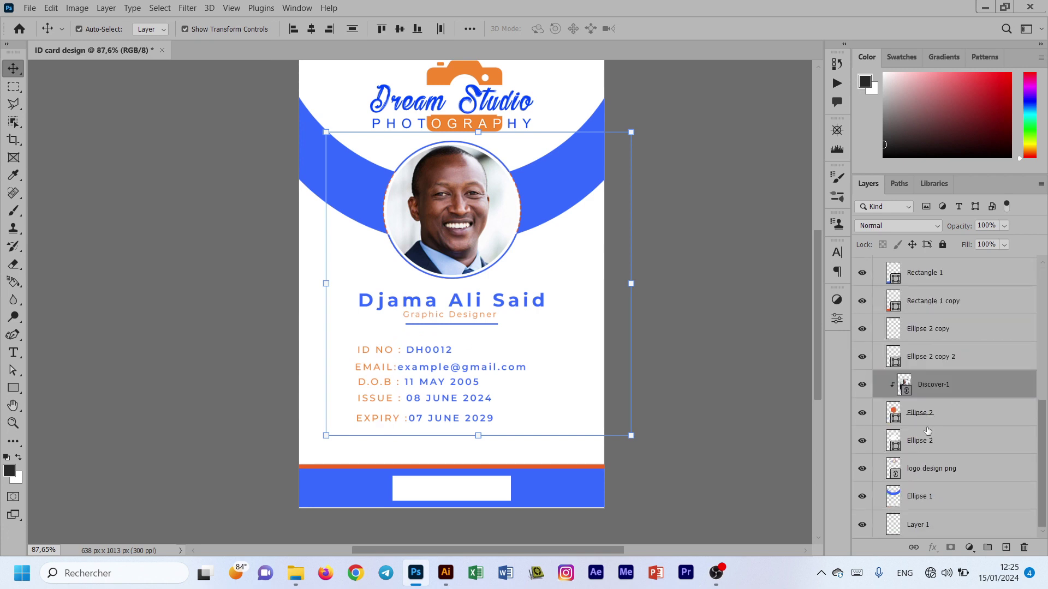
pyautogui.keyDown('ctrl'); pyautogui.click(966, 388); pyautogui.keyUp('ctrl')
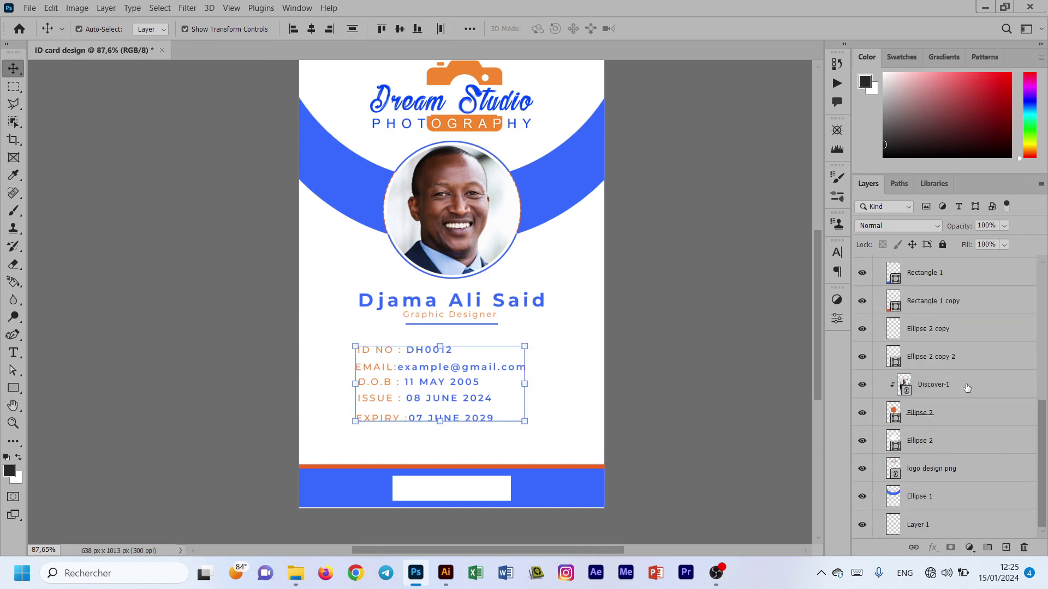
pyautogui.click(441, 28)
pyautogui.click(470, 29)
pyautogui.click(429, 155)
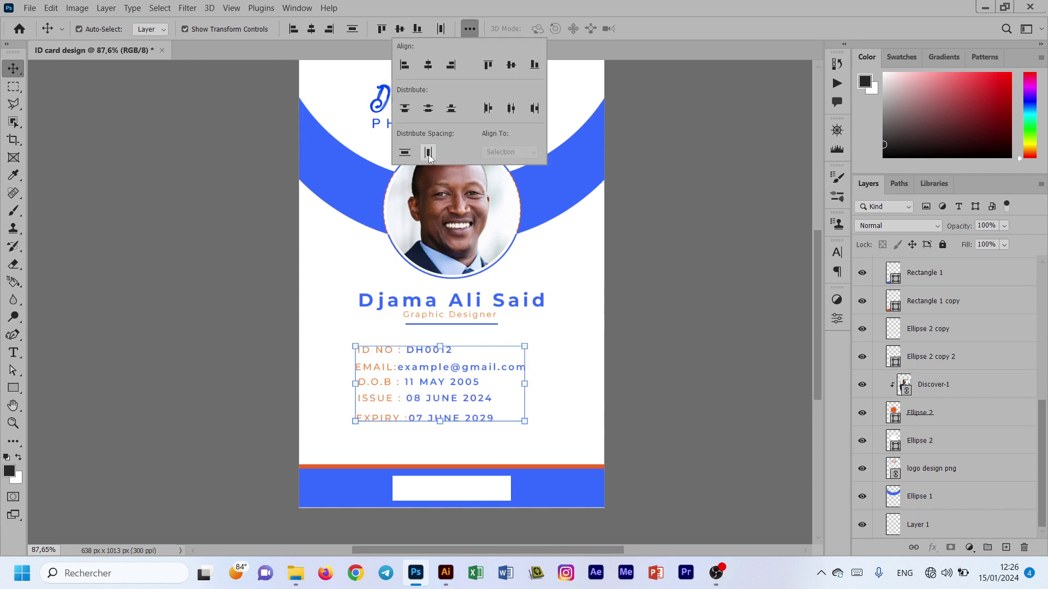
pyautogui.click(407, 155)
pyautogui.click(404, 152)
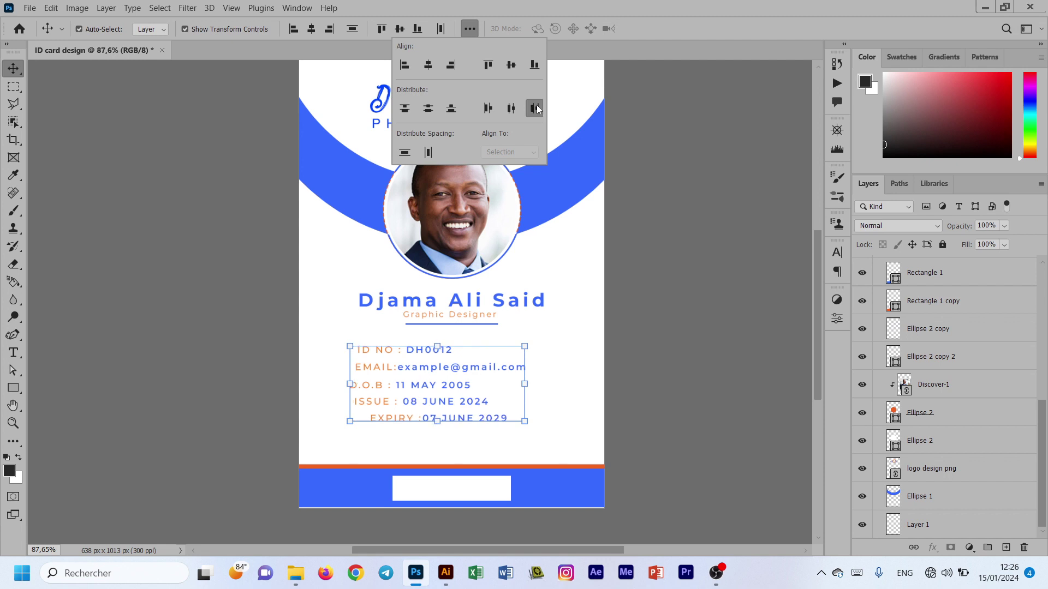
pyautogui.click(511, 108)
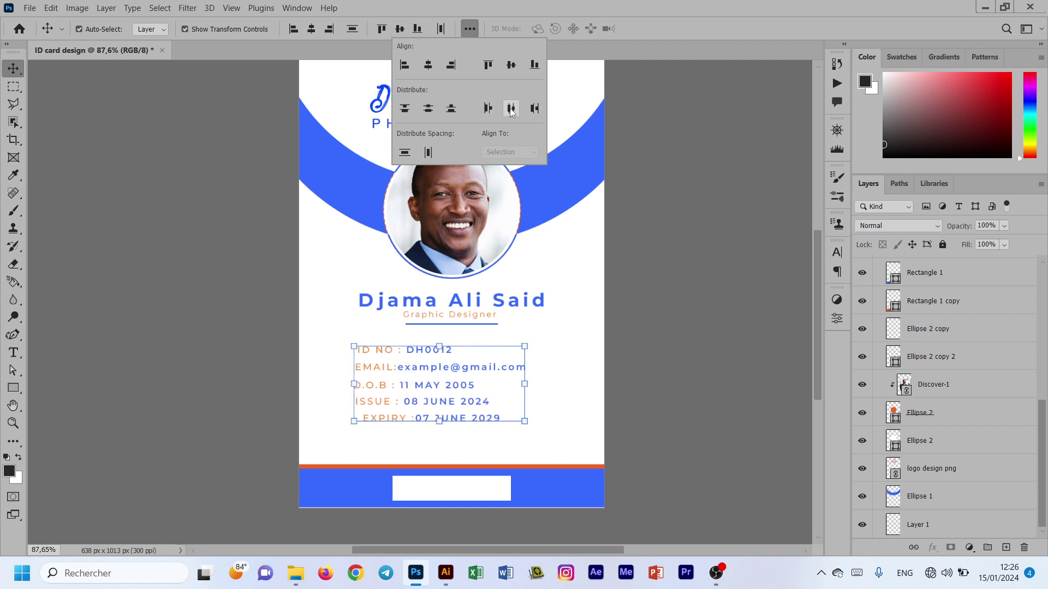
pyautogui.click(657, 398)
# Step: Nudge the EXPIRY line slightly to the left
pyautogui.click(460, 420)
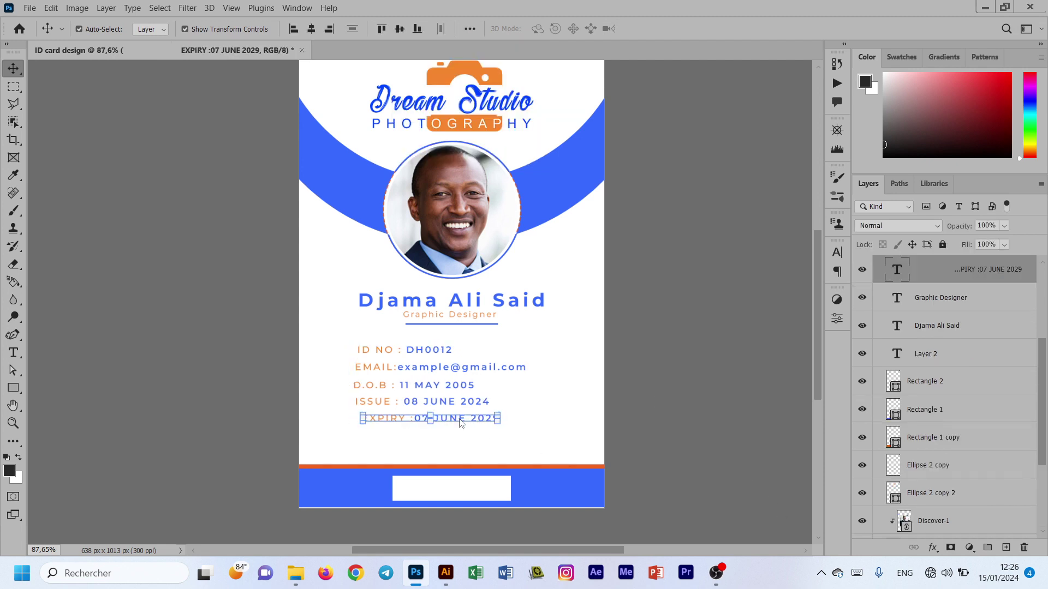
pyautogui.press('Left')
pyautogui.press('Left')
pyautogui.press('Left')
pyautogui.press('Left')
pyautogui.press('Left')
pyautogui.press('Left')
pyautogui.press('Left')
pyautogui.press('Left')
pyautogui.press('Left')
pyautogui.press('Left')
pyautogui.press('Left')
pyautogui.press('Left')
pyautogui.press('Left')
pyautogui.press('Left')
pyautogui.click(548, 435)
# Step: Nudge the bottom blue bar up and stretch it down to the card's bottom edge
pyautogui.moveTo(468, 449); pyautogui.dragTo(461, 492)
pyautogui.press('Up')
pyautogui.press('Up')
pyautogui.press('Up')
pyautogui.press('Up')
pyautogui.press('Up')
pyautogui.press('Up')
pyautogui.press('Up')
pyautogui.press('Up')
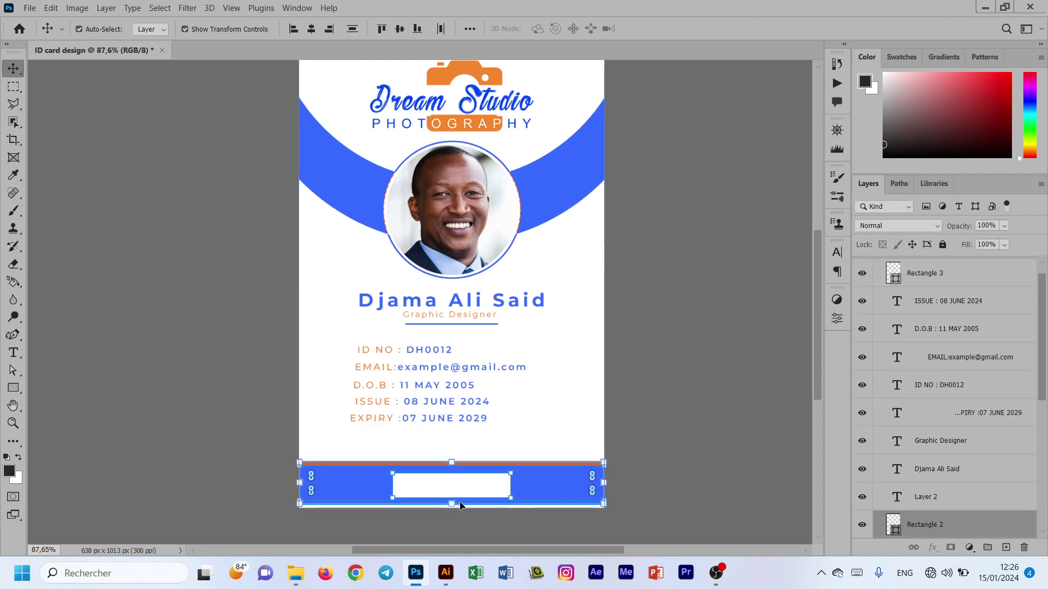
pyautogui.press('alt')
pyautogui.moveTo(451, 504); pyautogui.dragTo(451, 508)
pyautogui.click(676, 28)
pyautogui.click(644, 104)
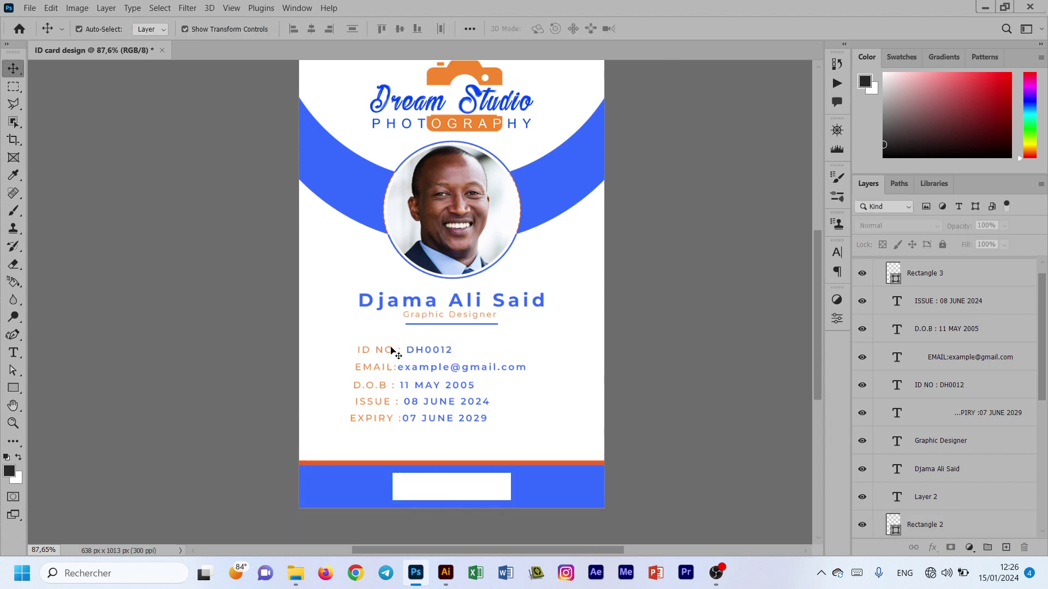
# Step: Nudge the five detail lines down together, leaving the photo layer out of the selection
pyautogui.moveTo(379, 337); pyautogui.dragTo(379, 430)
pyautogui.scroll(-3, 995, 365)
pyautogui.click(984, 432)
pyautogui.keyDown('ctrl'); pyautogui.click(981, 437); pyautogui.keyUp('ctrl')
pyautogui.moveTo(467, 434); pyautogui.dragTo(414, 339)
pyautogui.keyDown('ctrl'); pyautogui.click(972, 435); pyautogui.keyUp('ctrl')
pyautogui.press('Down')
pyautogui.press('Down')
pyautogui.press('Down')
pyautogui.press('Down')
pyautogui.press('Down')
pyautogui.press('Down')
pyautogui.press('Down')
pyautogui.press('Down')
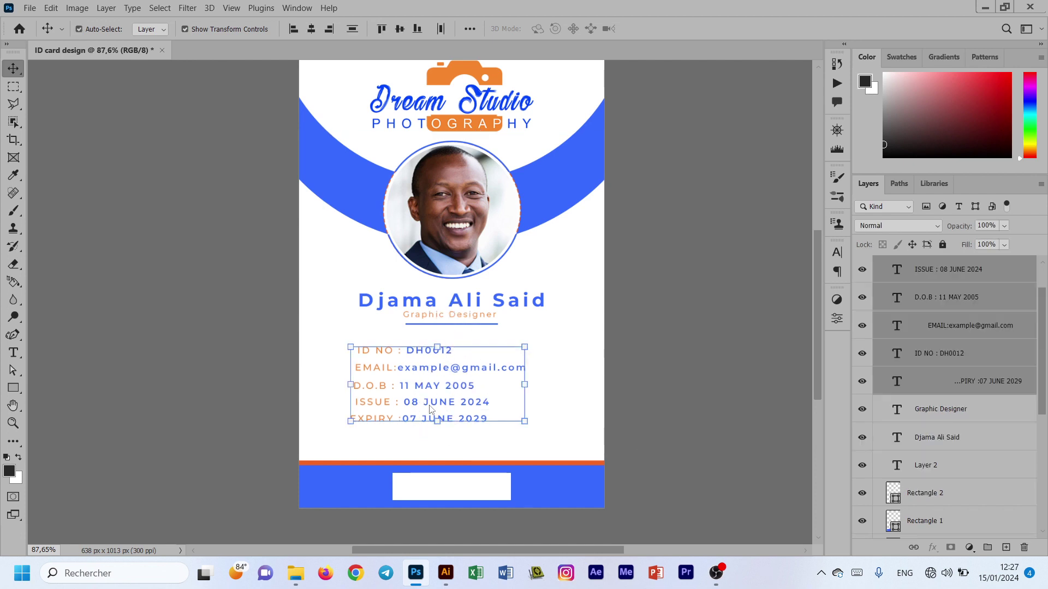
pyautogui.click(685, 349)
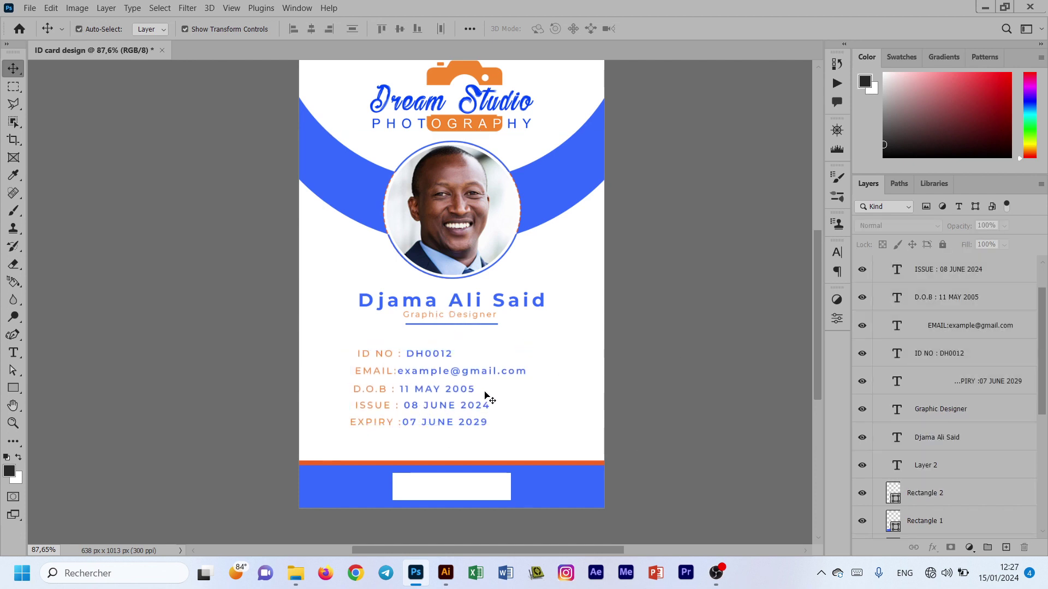
# Step: Nudge the EXPIRY line right, then embed the barcode image onto the bottom bar's white box
pyautogui.click(377, 431)
pyautogui.press('Right')
pyautogui.press('Right')
pyautogui.press('Right')
pyautogui.click(449, 491)
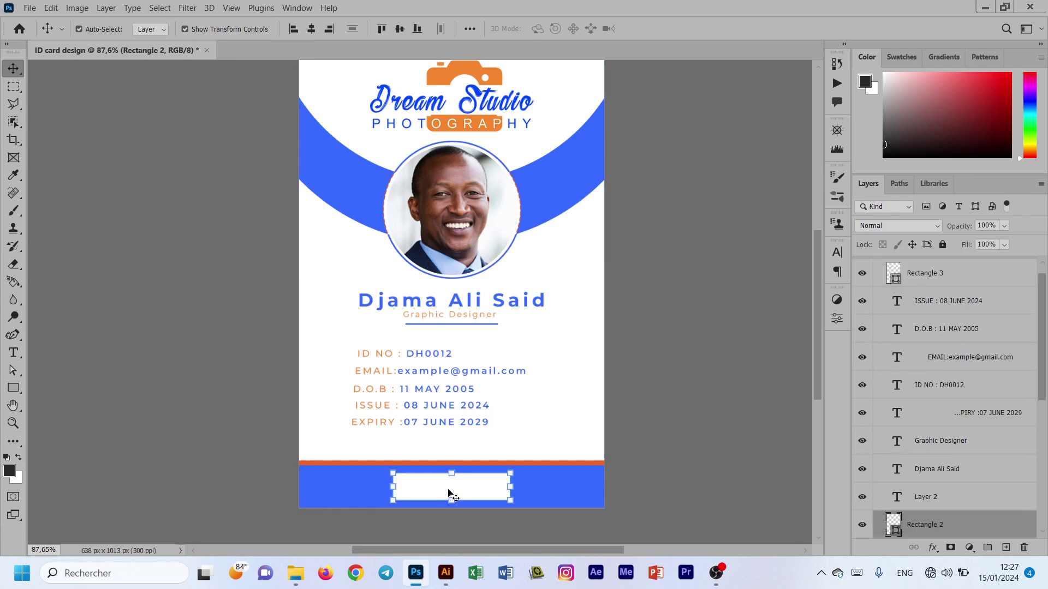
pyautogui.click(30, 8)
pyautogui.click(71, 253)
pyautogui.moveTo(456, 279); pyautogui.dragTo(460, 496)
pyautogui.press('Return')
# Step: Stretch the barcode taller and centre it horizontally and vertically on the white box
pyautogui.hotkey('ctrl', 't')
pyautogui.moveTo(451, 476); pyautogui.dragTo(451, 473)
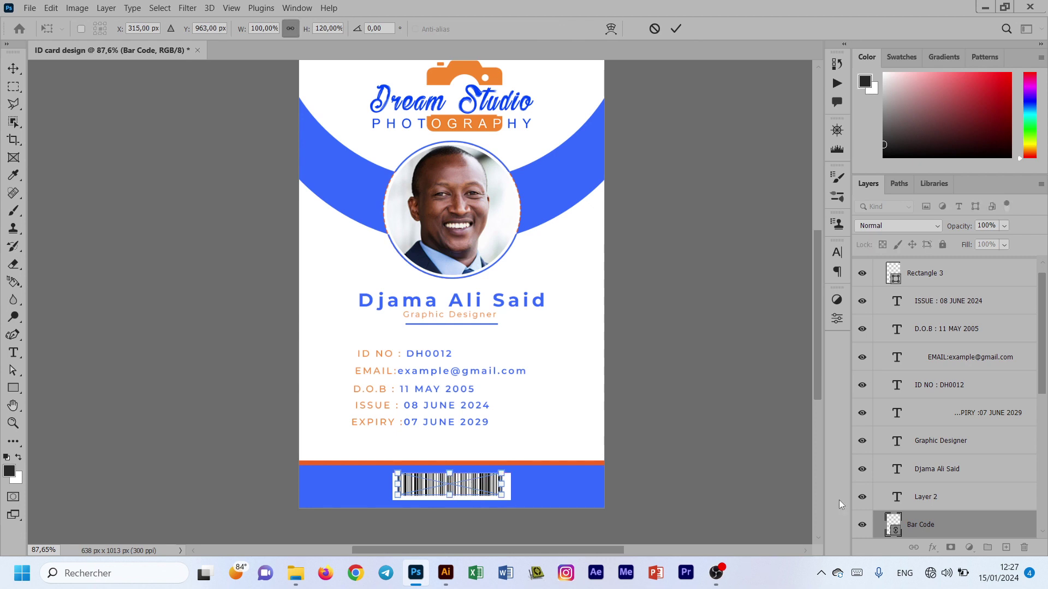
pyautogui.scroll(-2, 928, 508)
pyautogui.keyDown('shift'); pyautogui.click(936, 517); pyautogui.keyUp('shift')
pyautogui.click(311, 29)
pyautogui.click(399, 28)
pyautogui.click(681, 235)
# Step: Widen the barcode equally on both sides so it fills the white box
pyautogui.click(471, 494)
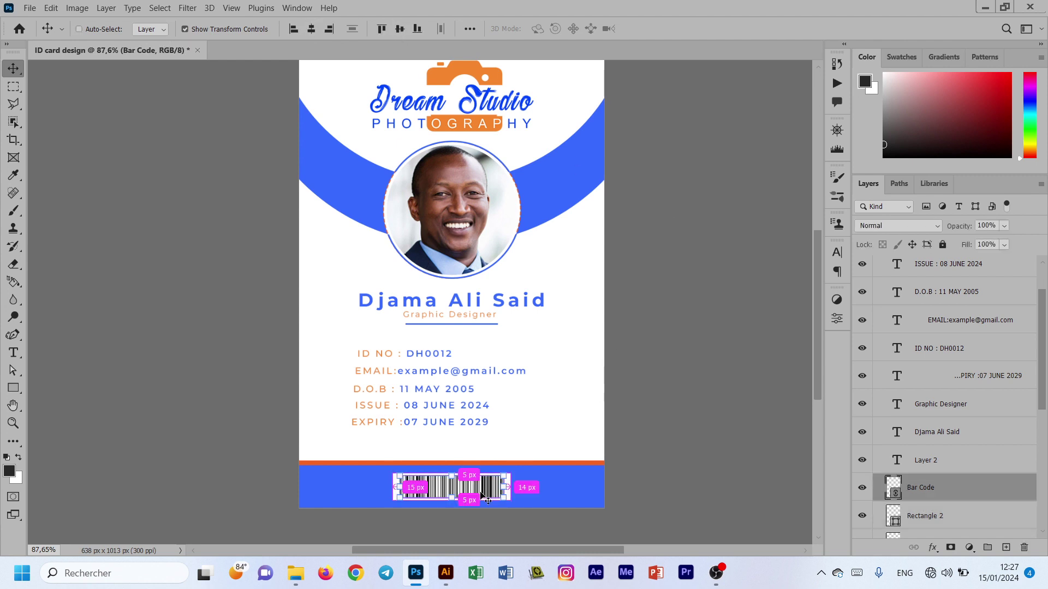
pyautogui.click(503, 485)
pyautogui.moveTo(504, 490); pyautogui.dragTo(511, 489)
pyautogui.moveTo(399, 490); pyautogui.dragTo(393, 489)
pyautogui.press('Return')
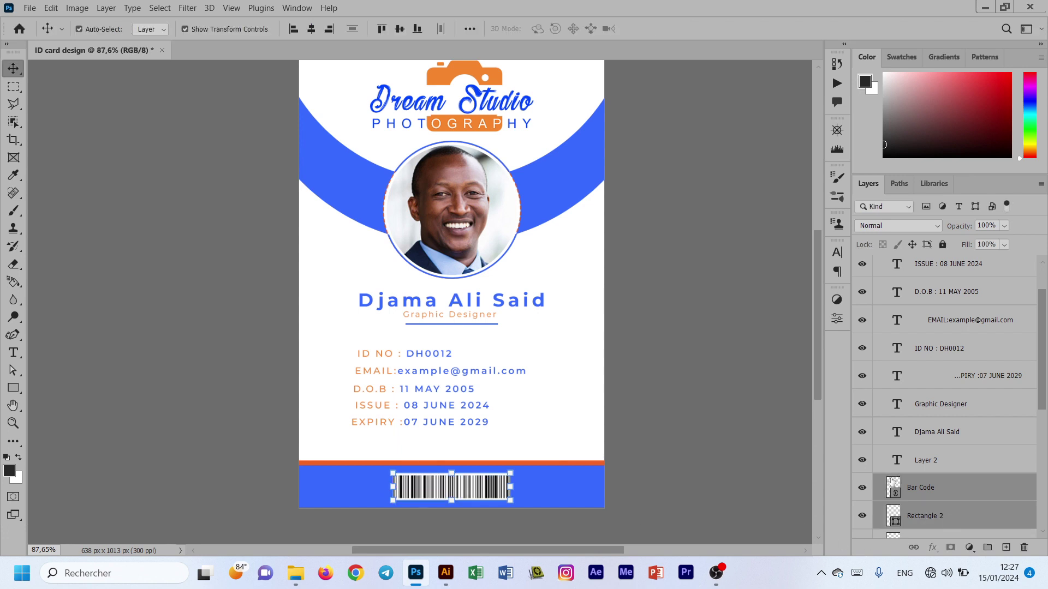
pyautogui.click(631, 267)
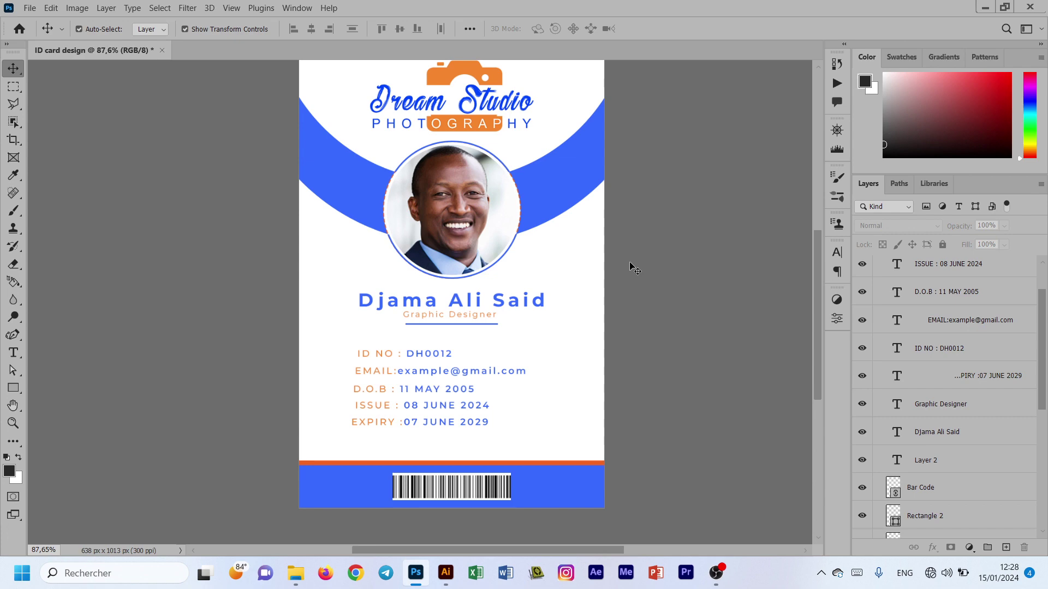
# Step: Embed the wavy-line pattern image, enlarging and positioning it across the front card
pyautogui.scroll(2, 344, 197)
pyautogui.click(335, 373)
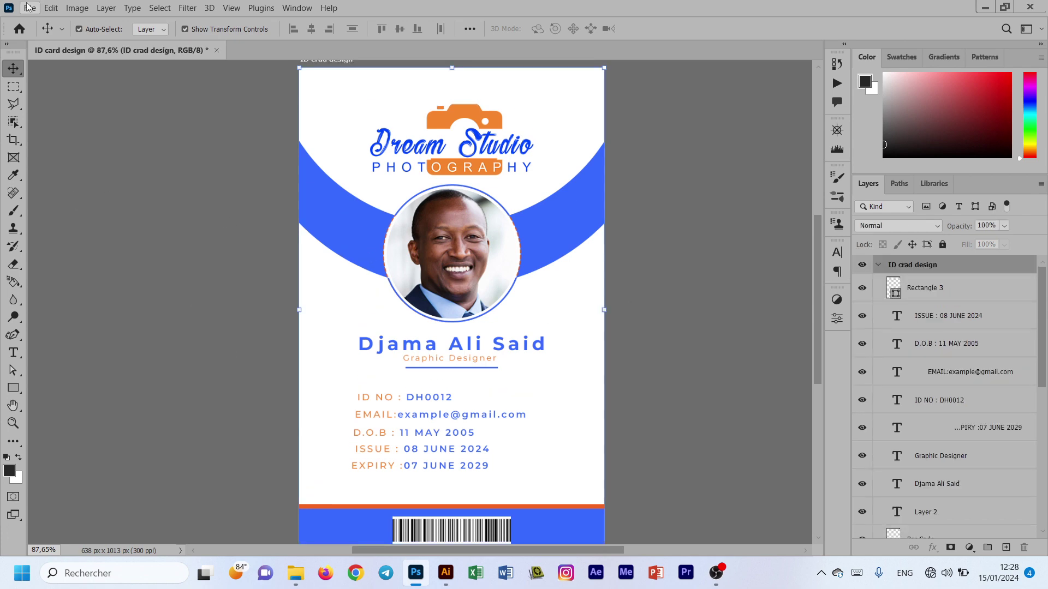
pyautogui.click(30, 7)
pyautogui.click(49, 248)
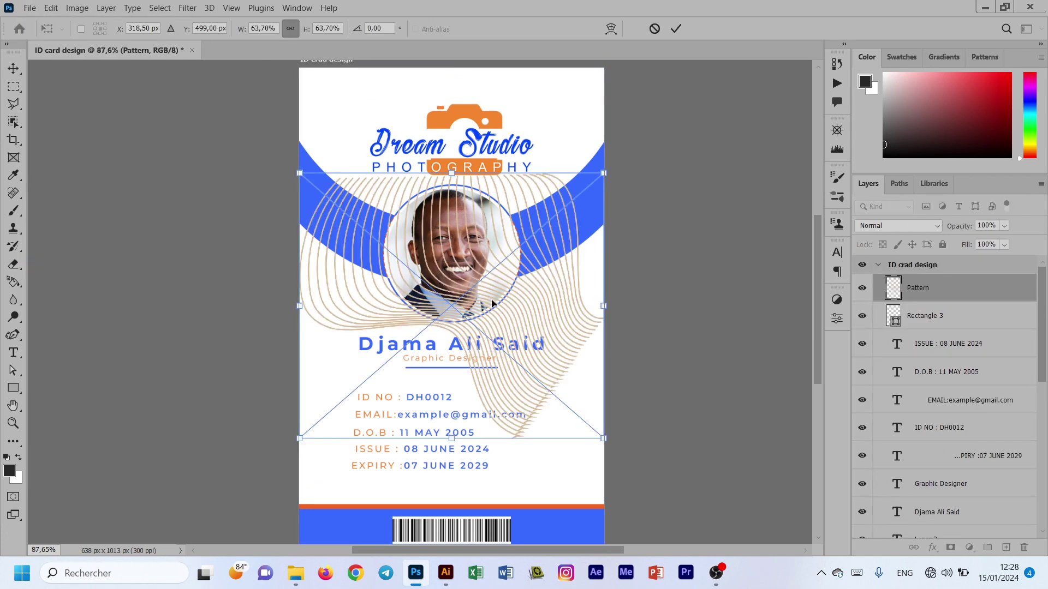
pyautogui.moveTo(492, 304); pyautogui.dragTo(472, 222)
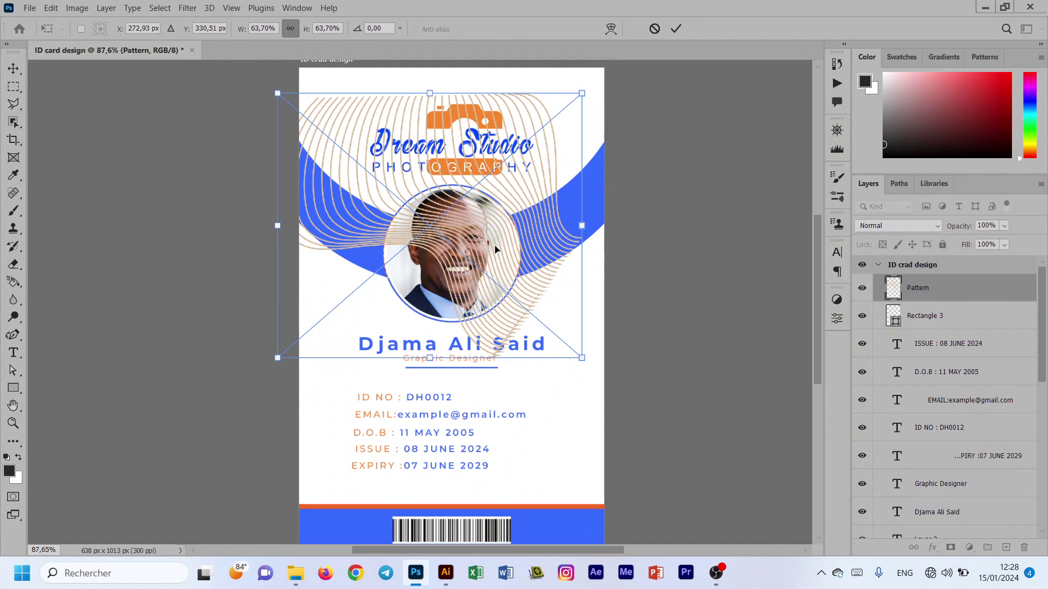
pyautogui.moveTo(495, 250); pyautogui.dragTo(563, 333)
pyautogui.moveTo(479, 385); pyautogui.dragTo(478, 451)
pyautogui.moveTo(531, 331); pyautogui.dragTo(512, 280)
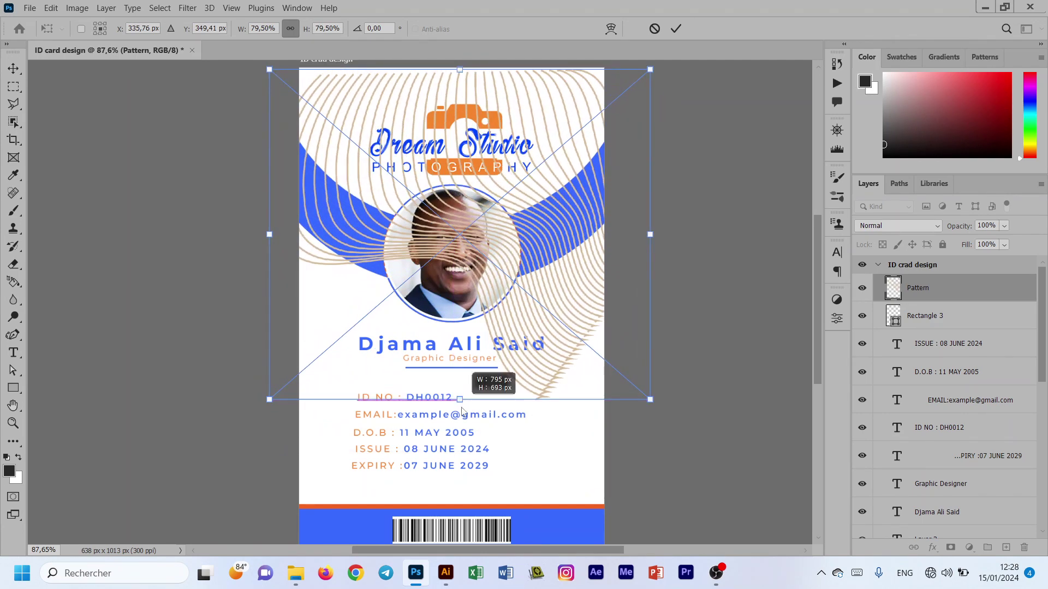
pyautogui.moveTo(461, 404); pyautogui.dragTo(461, 419)
pyautogui.press('Return')
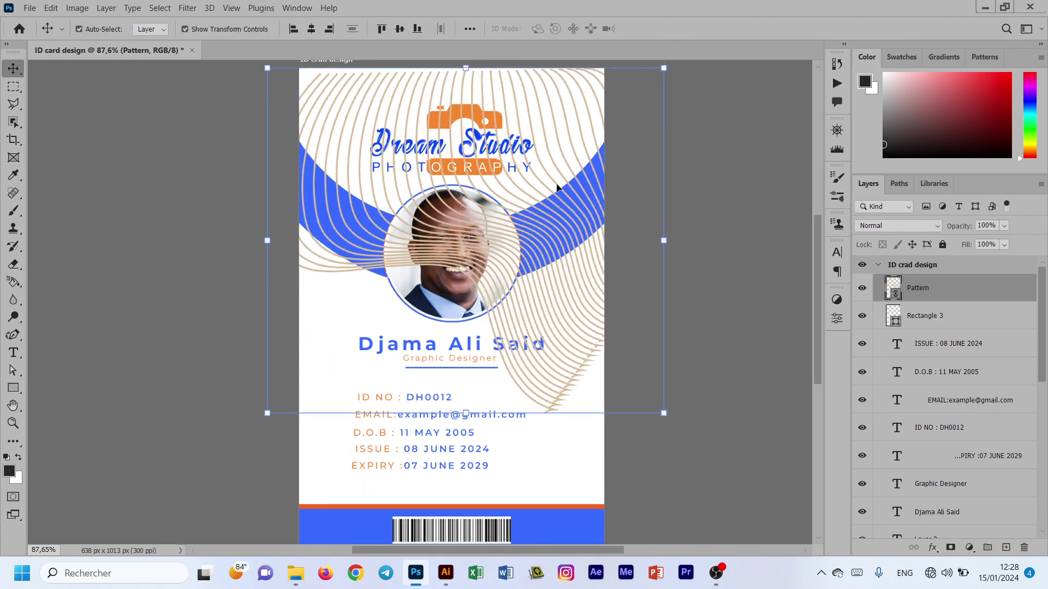
# Step: Send the pattern behind the other card artwork
pyautogui.hotkey('ctrl', 'shift', '[')
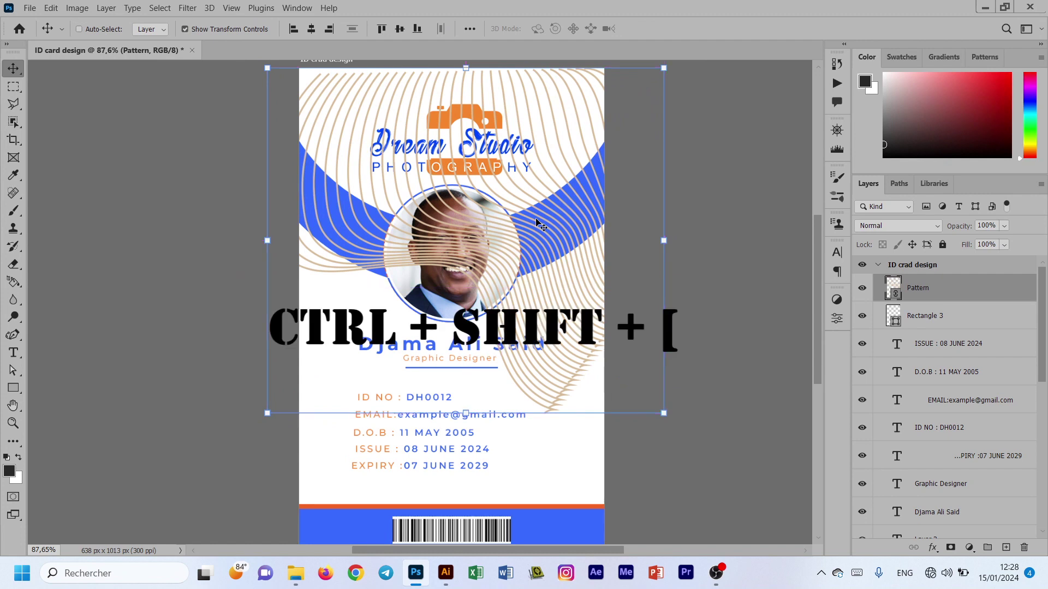
pyautogui.moveTo(574, 272); pyautogui.dragTo(569, 284)
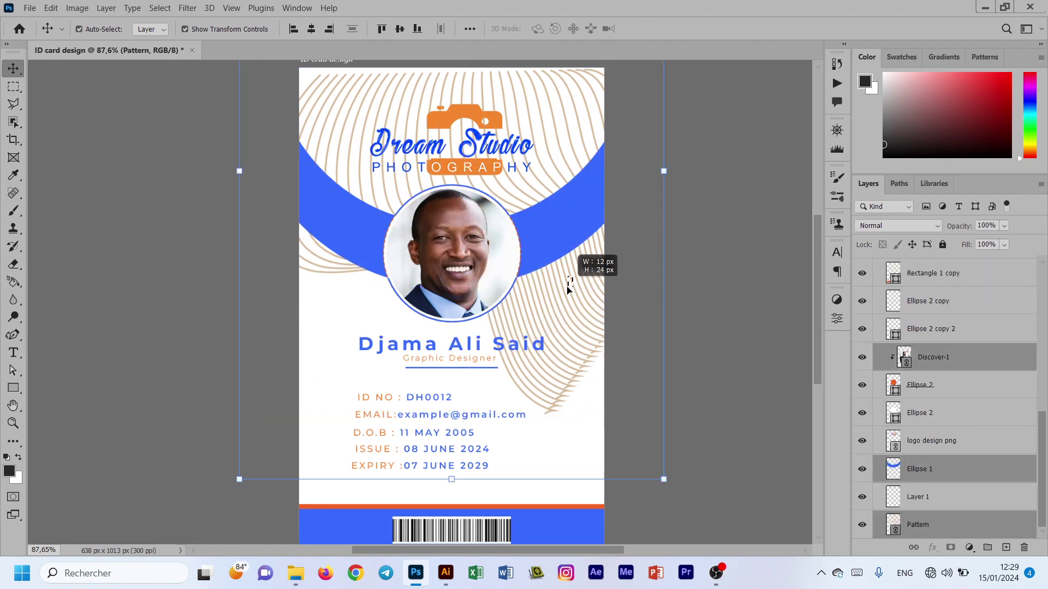
pyautogui.click(757, 330)
pyautogui.click(556, 373)
pyautogui.scroll(-3, 978, 431)
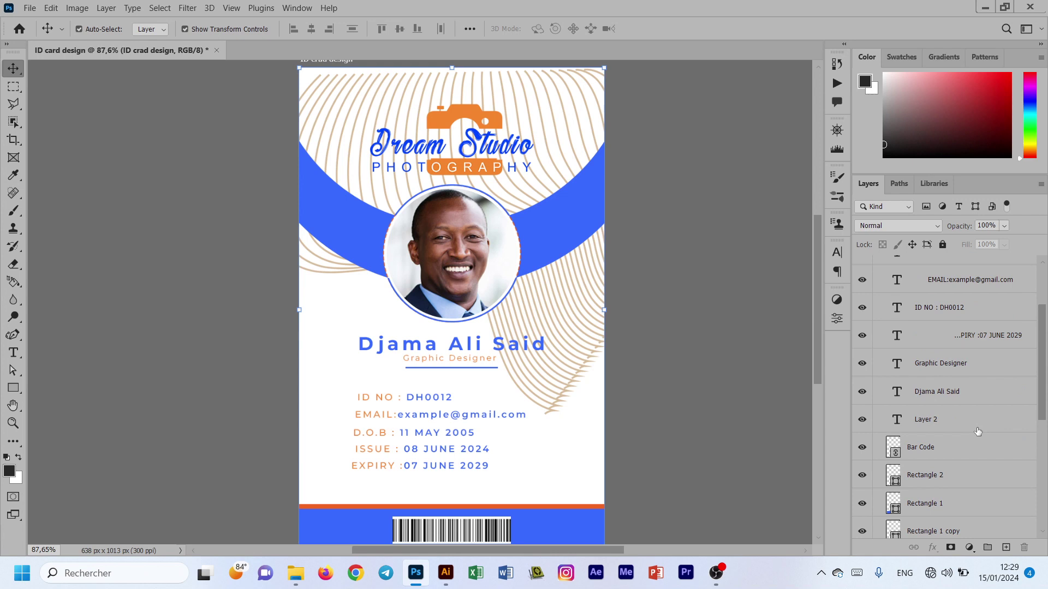
pyautogui.scroll(-5, 978, 431)
# Step: Stretch the Pattern layer taller toward the card bottom and shift it slightly up
pyautogui.click(935, 522)
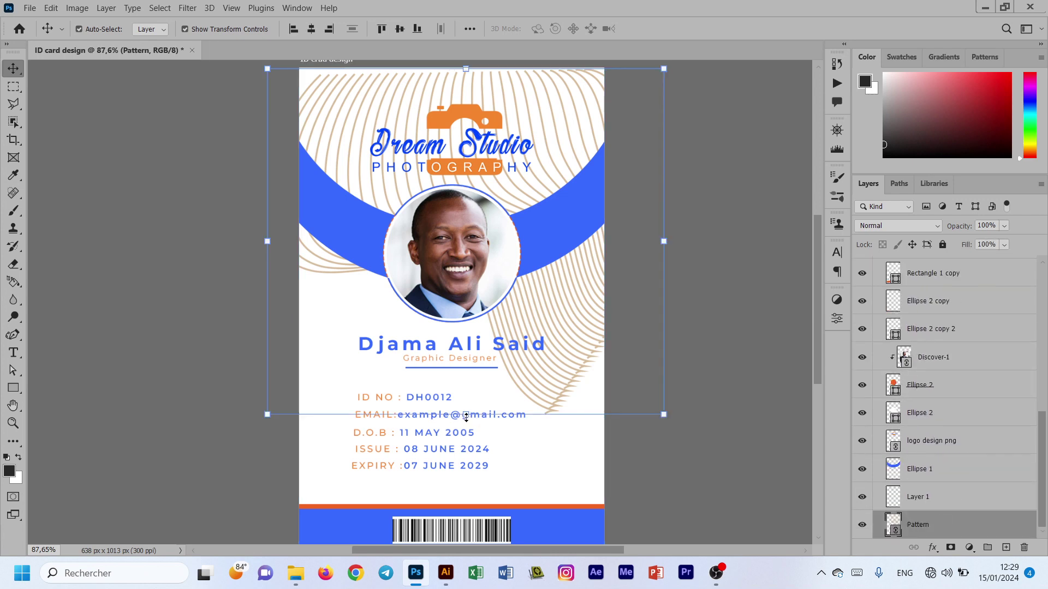
pyautogui.moveTo(466, 417); pyautogui.dragTo(467, 437)
pyautogui.moveTo(533, 293); pyautogui.dragTo(532, 286)
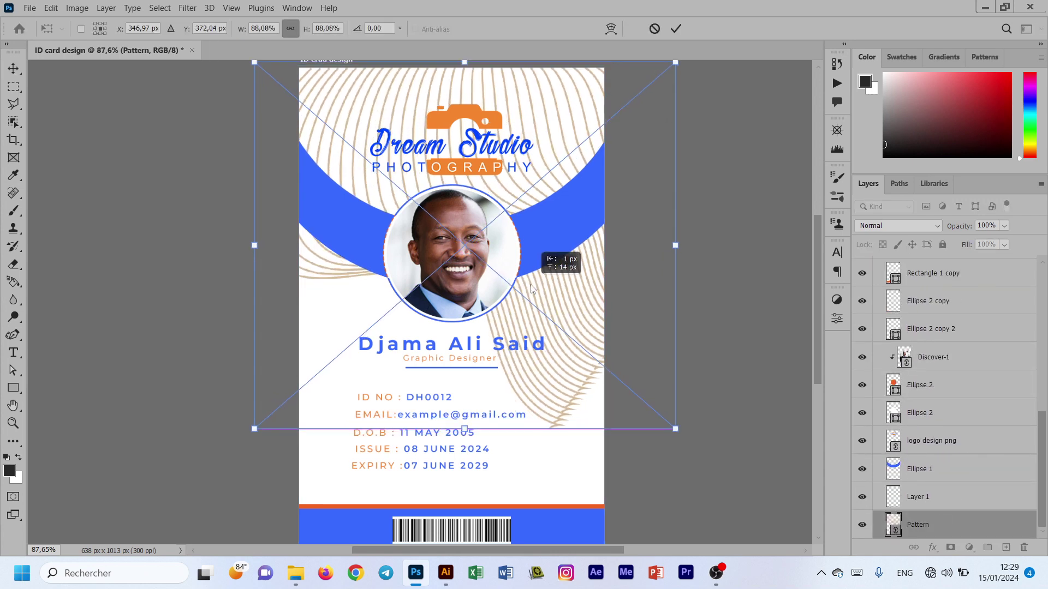
pyautogui.click(677, 30)
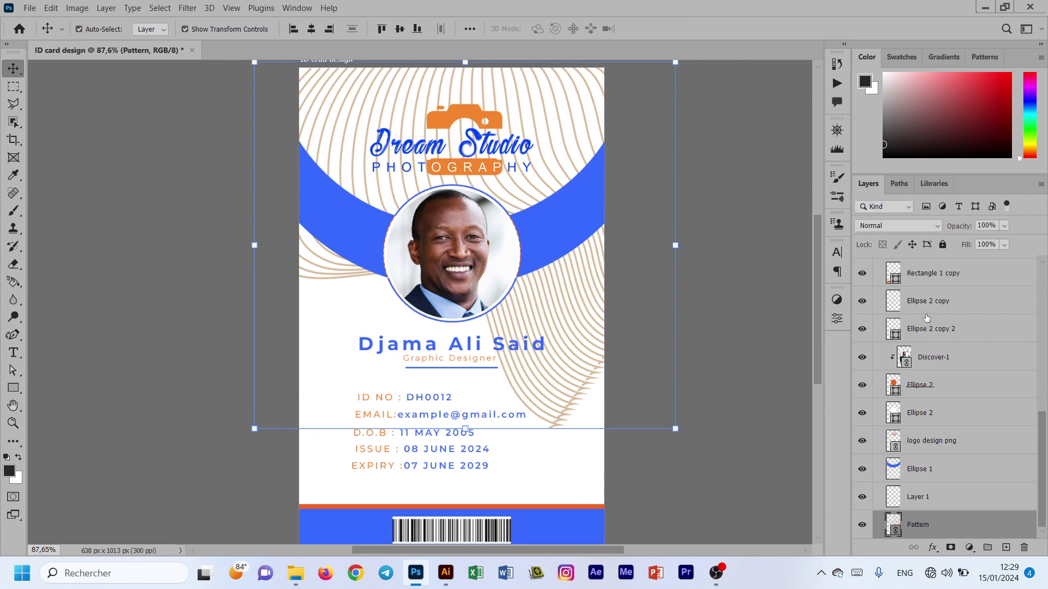
# Step: Set the Pattern layer opacity to 6% and zoom out to view the whole card
pyautogui.click(976, 227)
pyautogui.write('6')
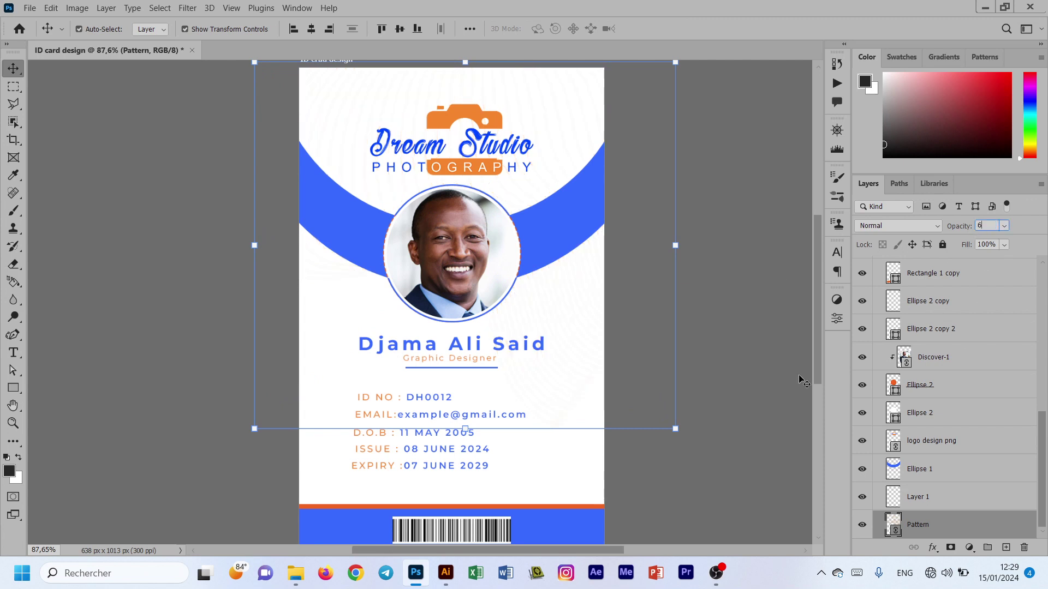
pyautogui.click(751, 351)
pyautogui.scroll(-1, 532, 365)
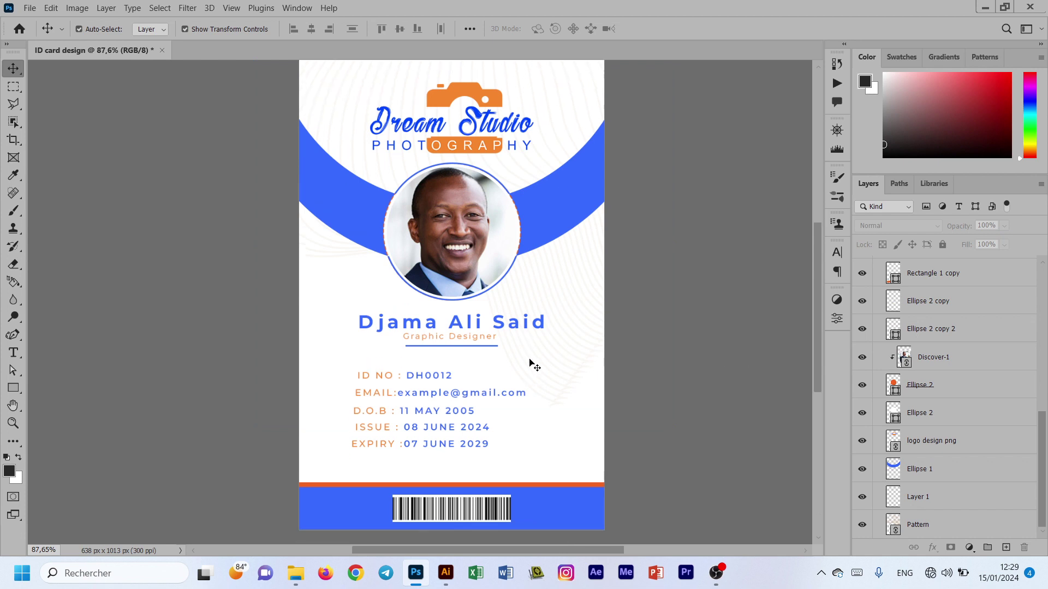
pyautogui.hotkey('ctrl', '-')
pyautogui.moveTo(473, 551); pyautogui.dragTo(537, 548)
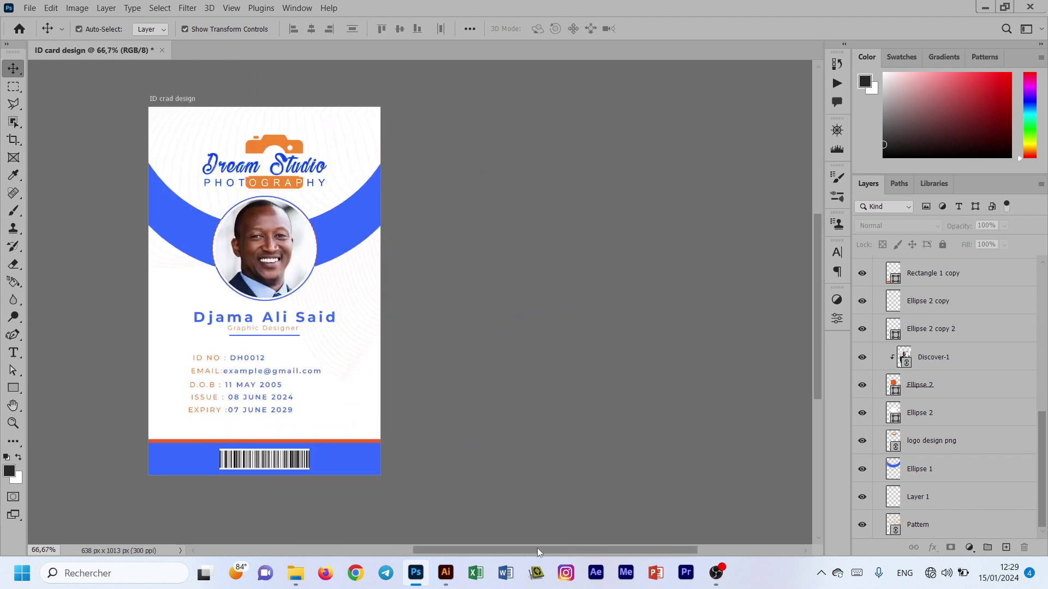
# Step: Alt-drag a copy of the card artboard to the right and rename it 'BACK ID crad design'
pyautogui.rightClick(12, 69)
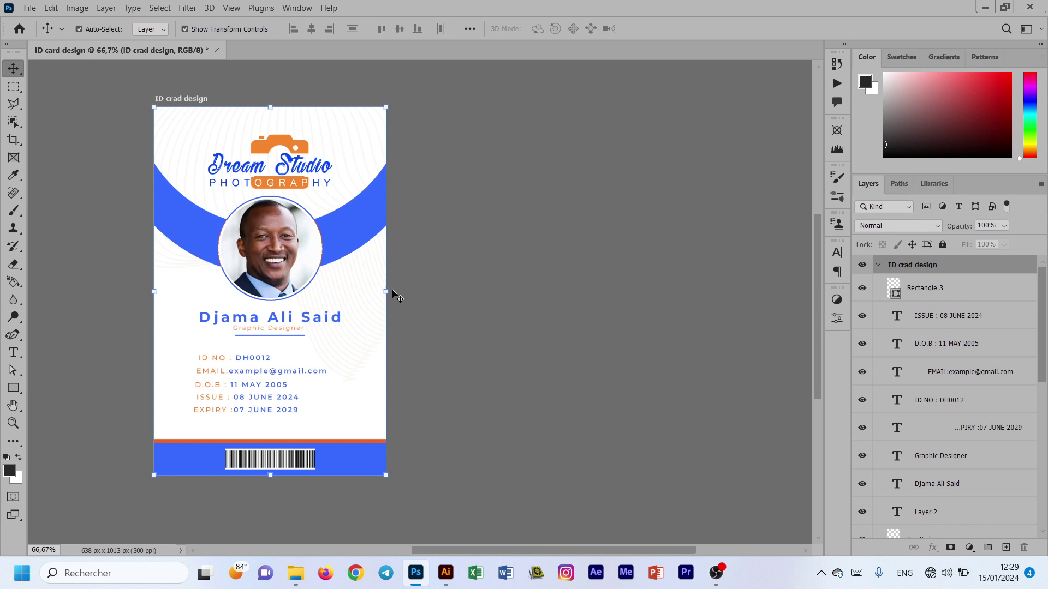
pyautogui.moveTo(358, 287); pyautogui.dragTo(628, 282)
pyautogui.doubleClick(921, 266)
pyautogui.click(894, 267)
pyautogui.write('BACK ID crad design copy')
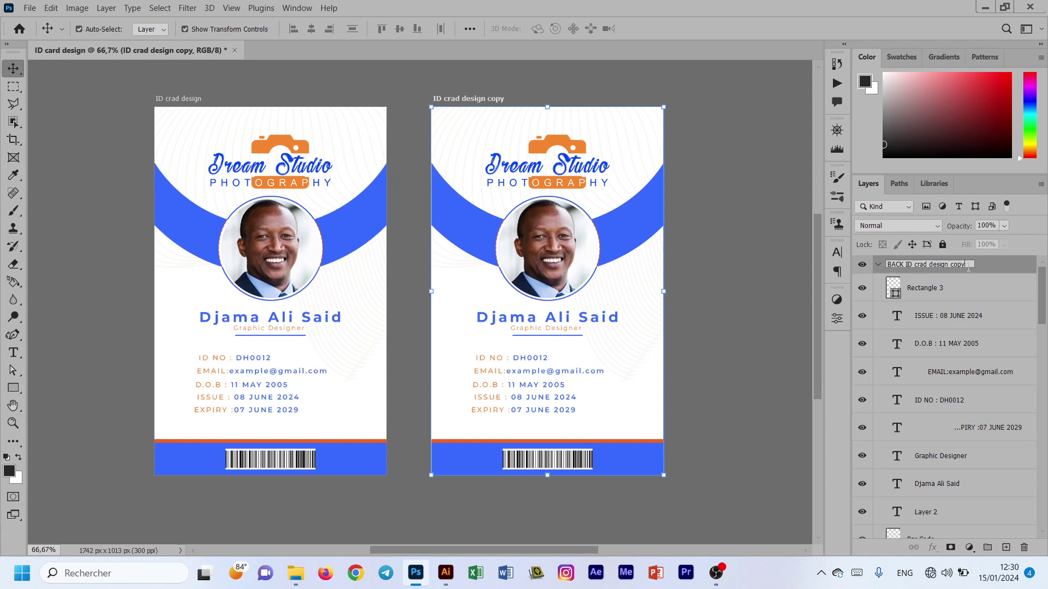
pyautogui.press('BackSpace')
pyautogui.press('Return')
pyautogui.scroll(-5, 939, 469)
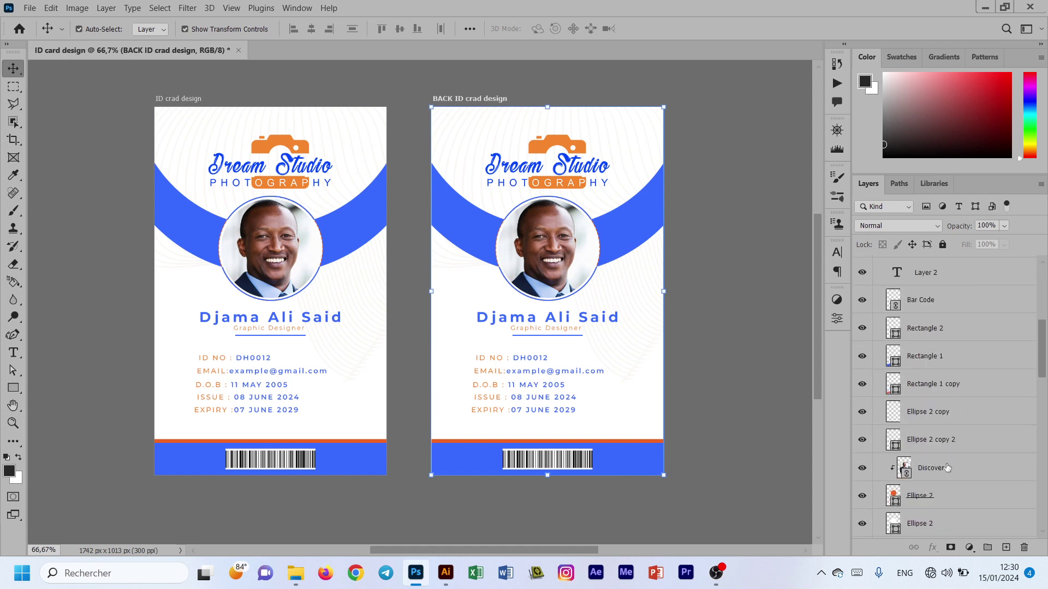
pyautogui.scroll(-2, 939, 469)
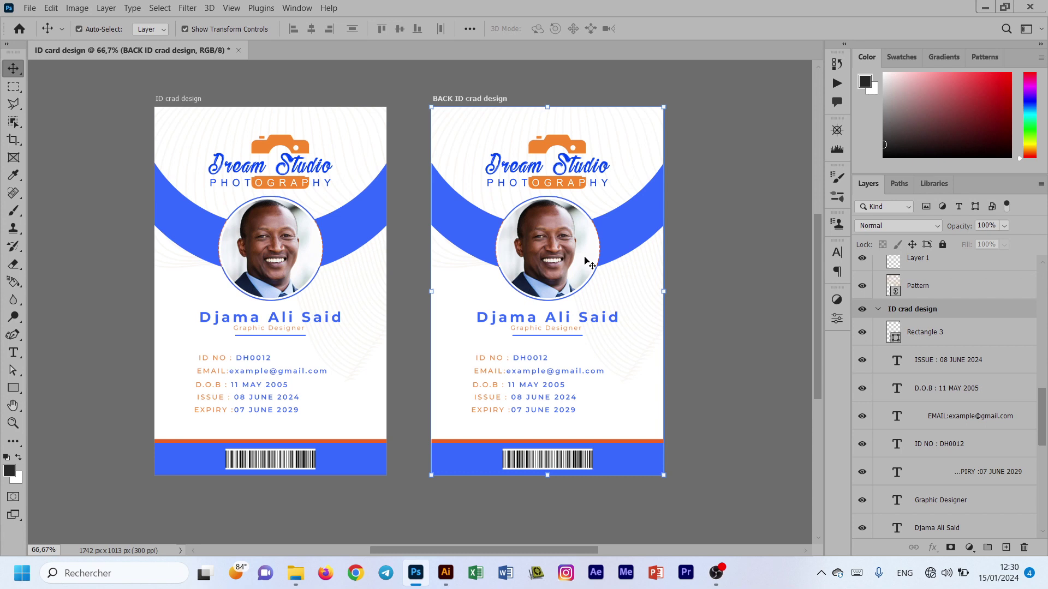
# Step: Lock all on the back card's Pattern layer
pyautogui.click(622, 289)
pyautogui.scroll(-3, 949, 398)
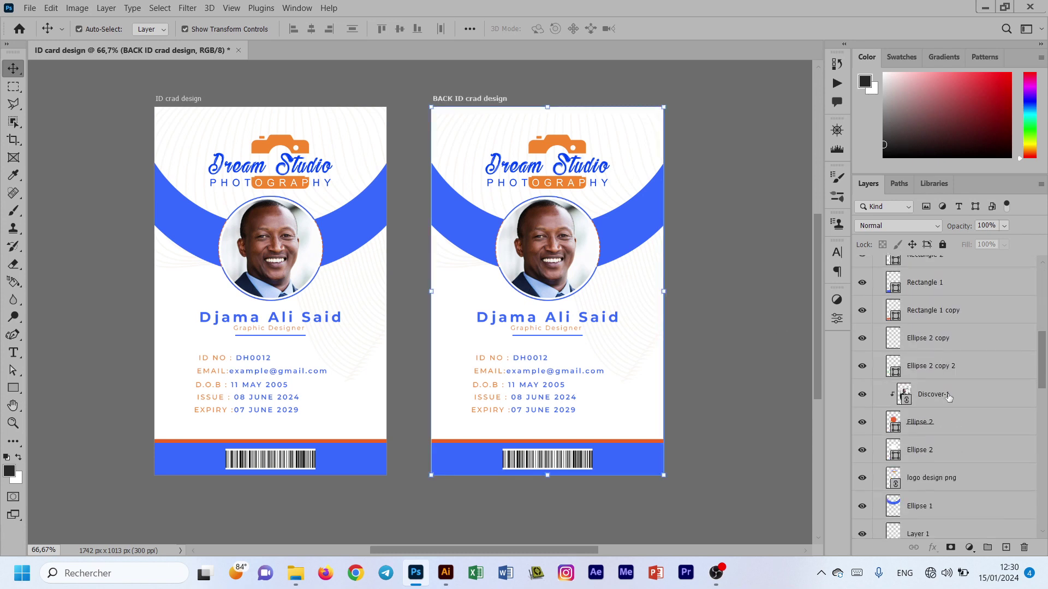
pyautogui.scroll(-3, 949, 398)
pyautogui.click(937, 469)
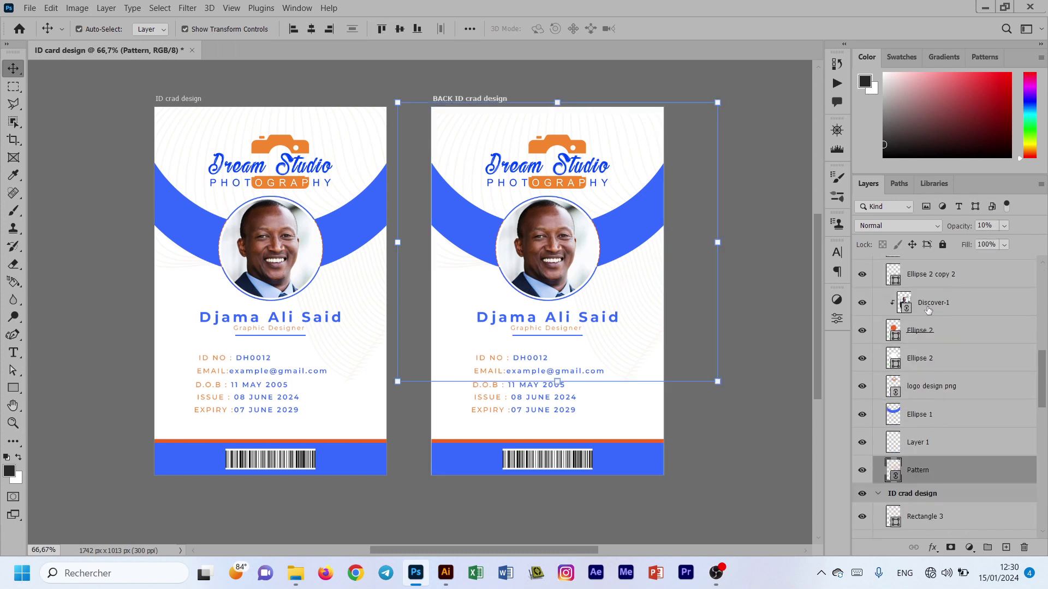
pyautogui.click(943, 244)
# Step: Delete the logo, photo, text and barcode layers, then move the blue-and-orange bar near the top
pyautogui.moveTo(566, 424); pyautogui.dragTo(538, 129)
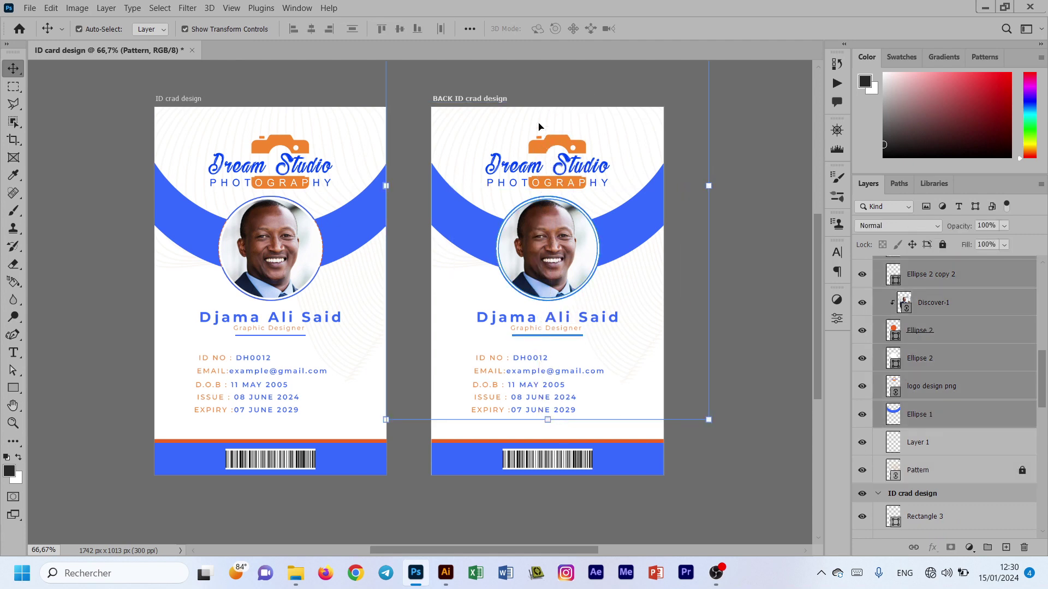
pyautogui.press('Delete')
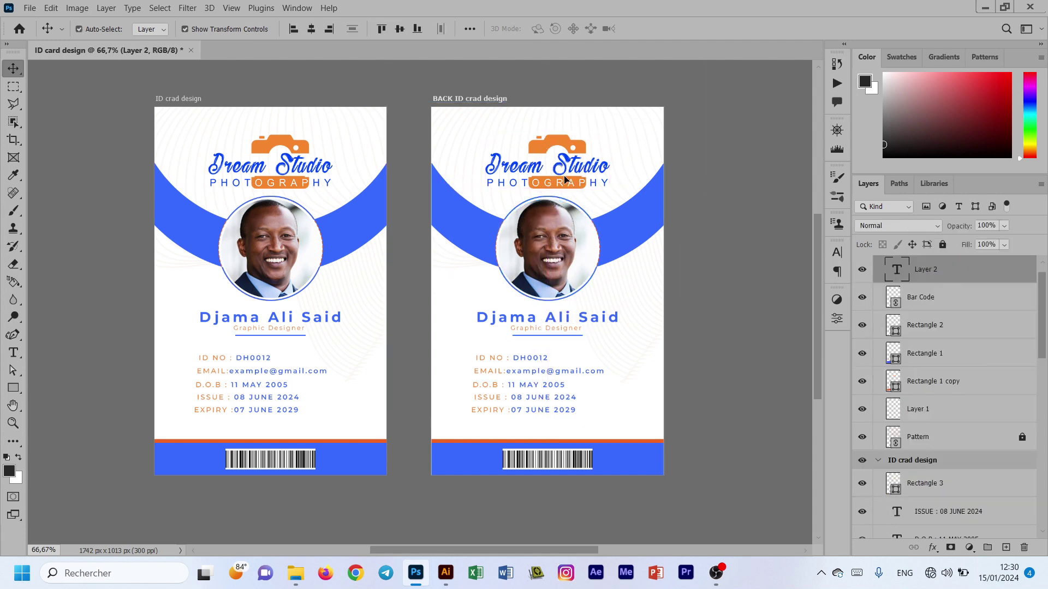
pyautogui.moveTo(602, 459); pyautogui.dragTo(576, 458)
pyautogui.hotkey('ctrl', 'z')
pyautogui.click(575, 459)
pyautogui.keyDown('shift'); pyautogui.click(958, 322); pyautogui.keyUp('shift')
pyautogui.press('Delete')
pyautogui.moveTo(543, 409); pyautogui.dragTo(540, 464)
pyautogui.moveTo(542, 459); pyautogui.dragTo(542, 165)
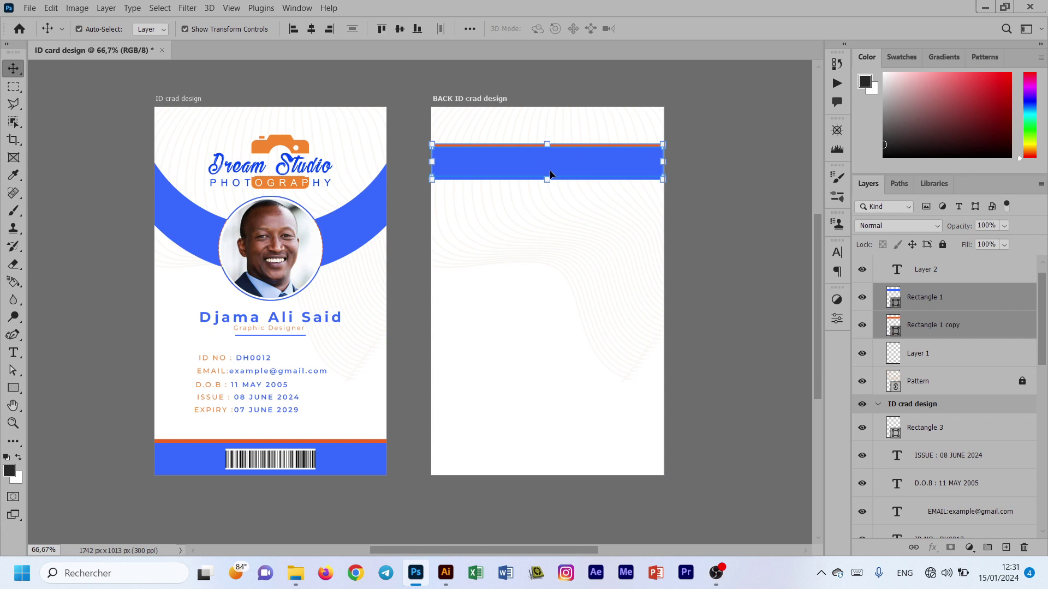
# Step: Flip the blue bar vertically with Free Transform so its orange stripe runs underneath
pyautogui.hotkey('ctrl', 't')
pyautogui.rightClick(545, 157)
pyautogui.click(567, 257)
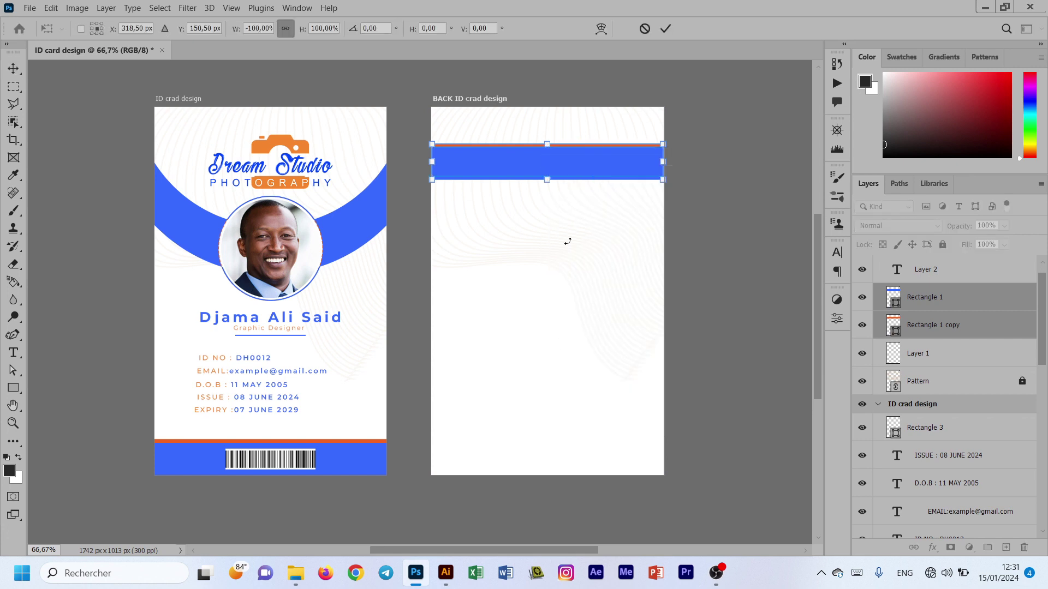
pyautogui.click(666, 28)
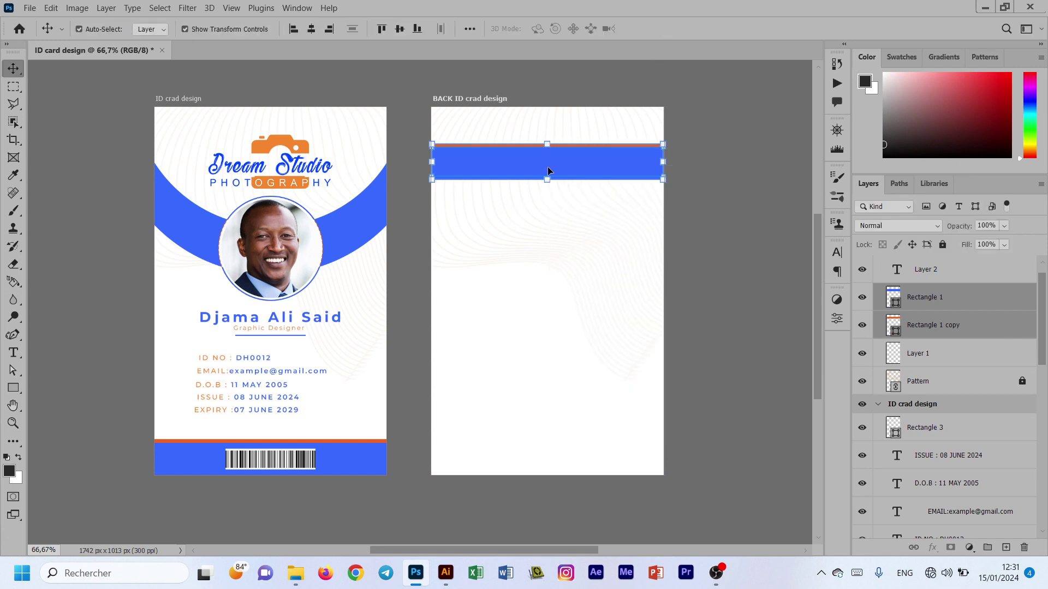
pyautogui.hotkey('ctrl', 't')
pyautogui.rightClick(549, 140)
pyautogui.click(588, 411)
pyautogui.rightClick(548, 143)
pyautogui.click(589, 425)
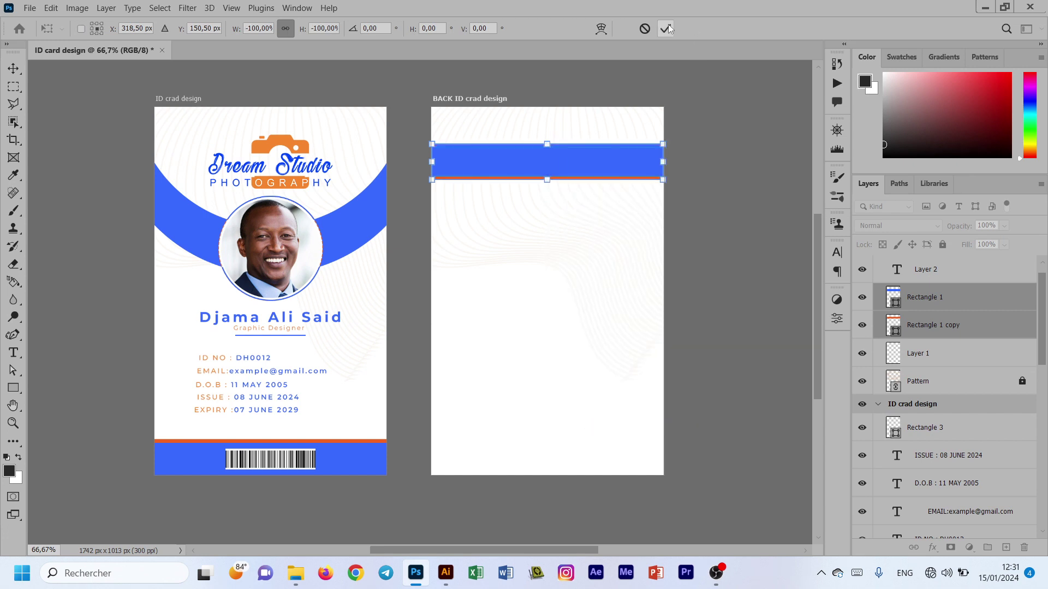
pyautogui.click(666, 29)
# Step: Move the flipped bar flush with the back card's top edge
pyautogui.moveTo(575, 167); pyautogui.dragTo(576, 131)
pyautogui.click(561, 199)
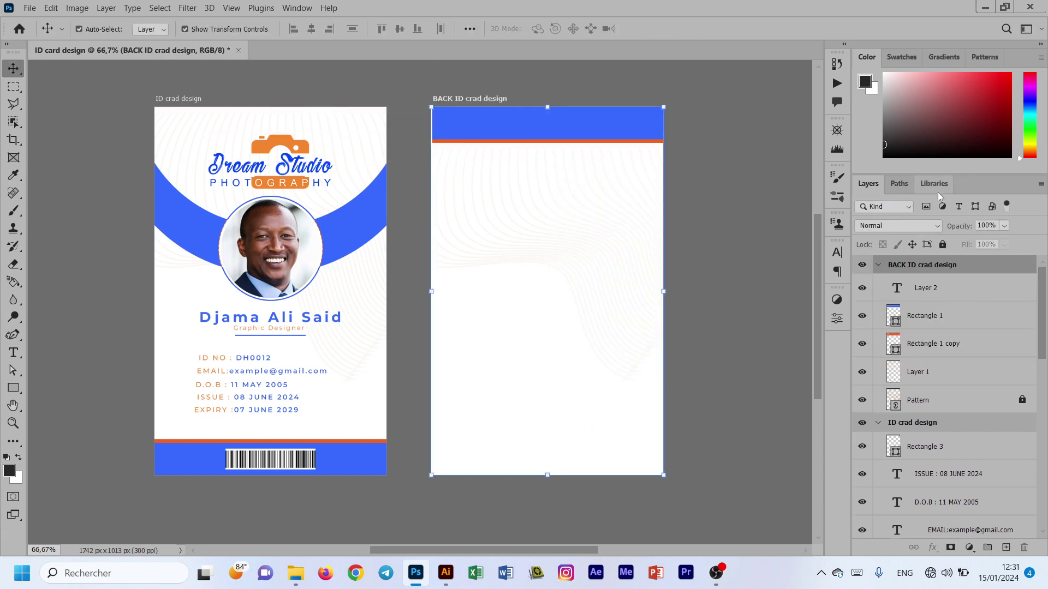
pyautogui.click(777, 277)
pyautogui.moveTo(574, 152); pyautogui.dragTo(571, 131)
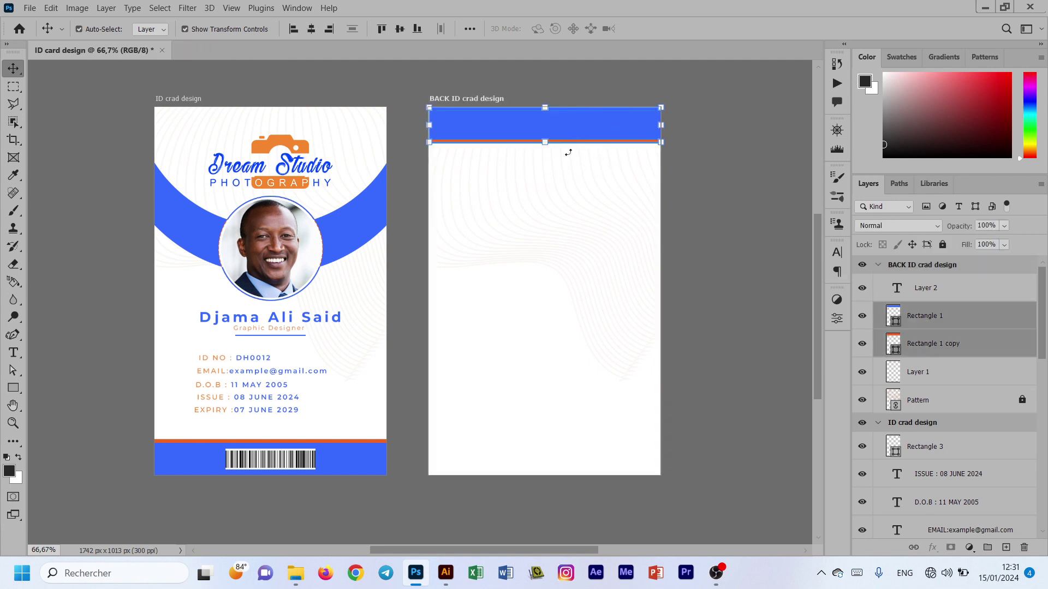
pyautogui.click(720, 249)
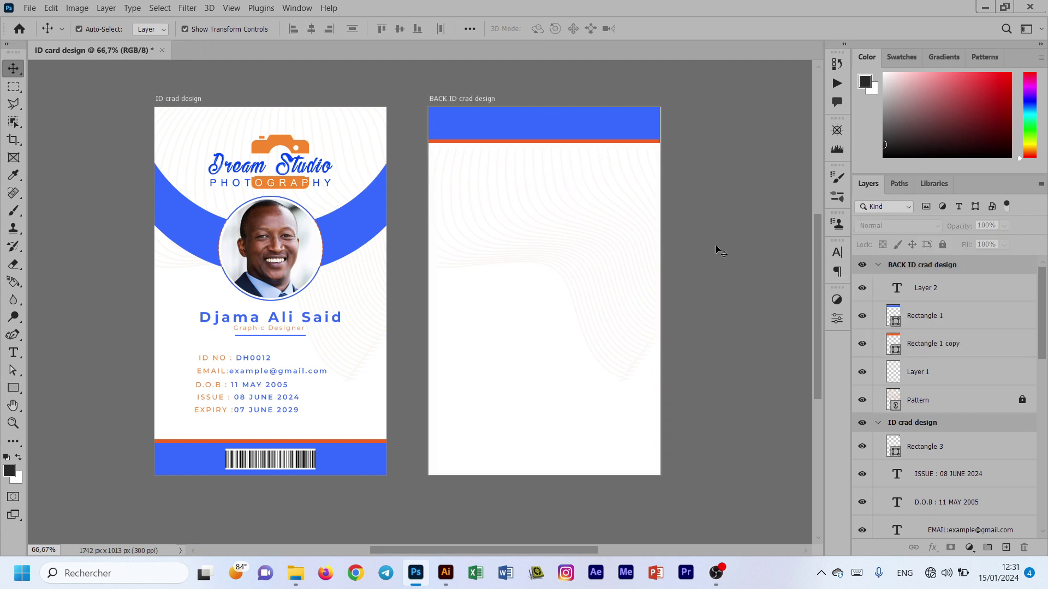
pyautogui.moveTo(655, 175); pyautogui.dragTo(638, 144)
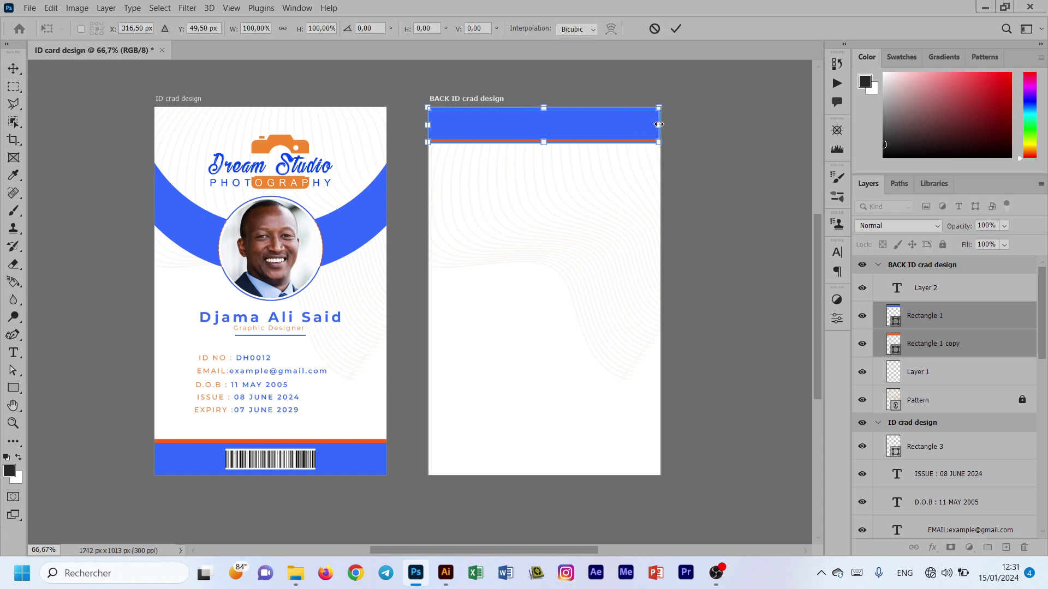
pyautogui.click(688, 202)
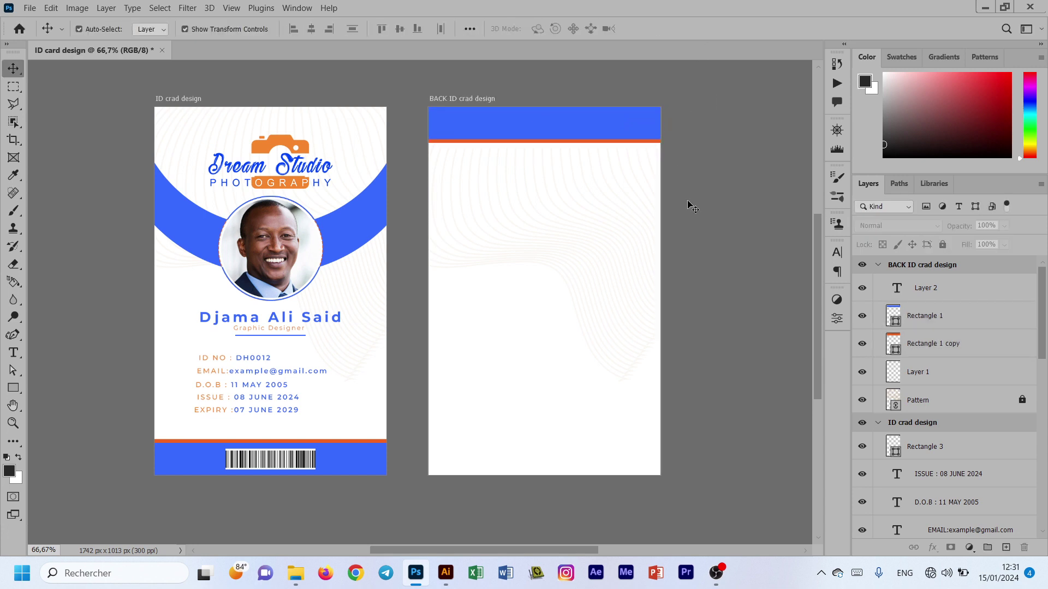
# Step: Alt-drag a copy of the Dream Studio logo onto the back card and shrink it into the lower right
pyautogui.moveTo(294, 153); pyautogui.dragTo(615, 426)
pyautogui.click(637, 450)
pyautogui.moveTo(692, 509); pyautogui.dragTo(612, 435)
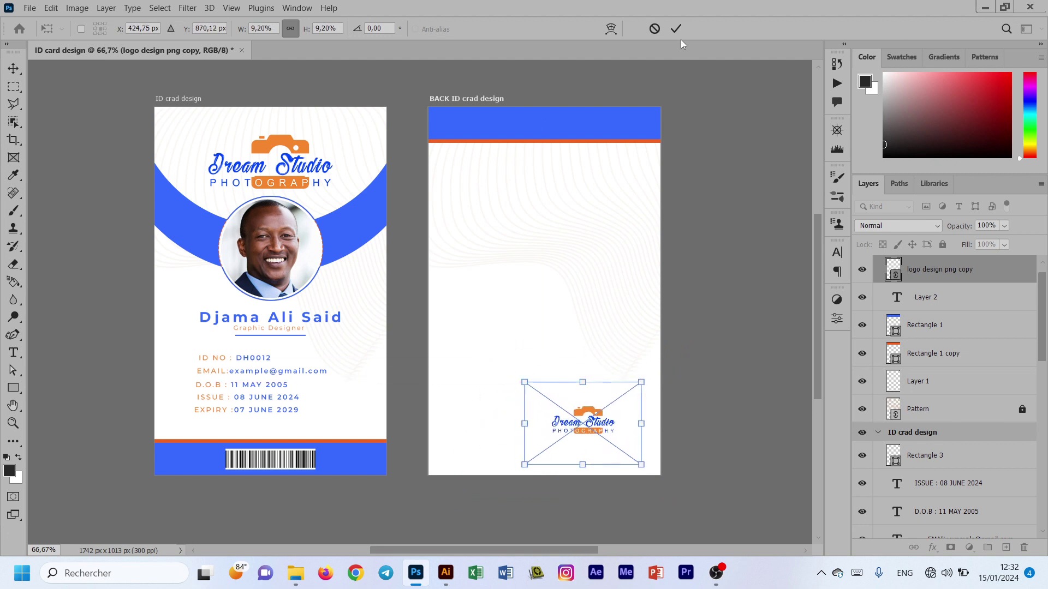
pyautogui.click(676, 29)
pyautogui.click(13, 388)
pyautogui.click(70, 400)
# Step: Draw a blue circle at the back card's bottom-left corner and enlarge it slightly
pyautogui.moveTo(416, 414); pyautogui.dragTo(503, 502)
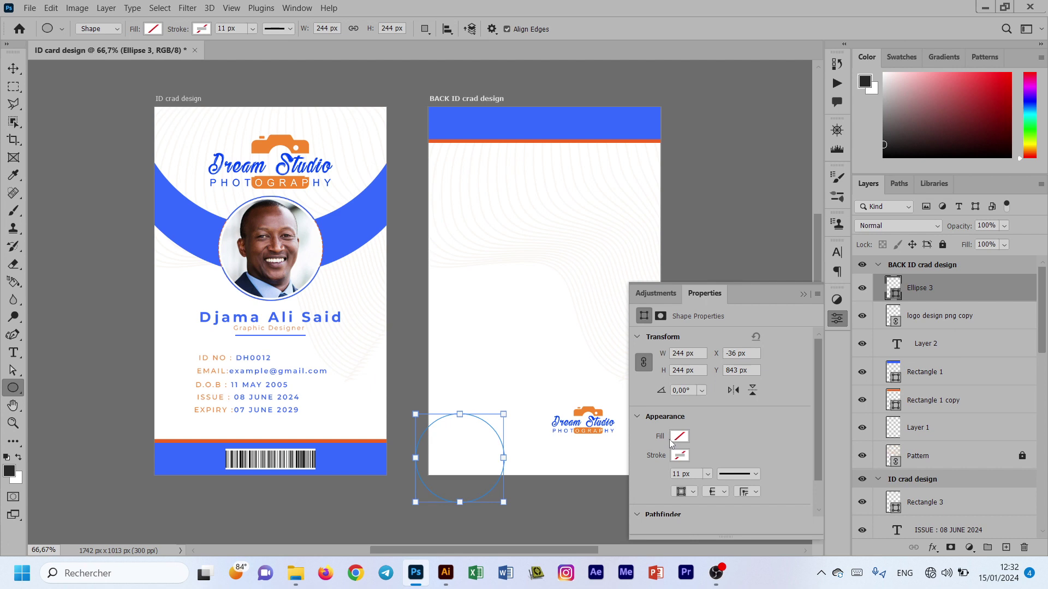
pyautogui.click(646, 381)
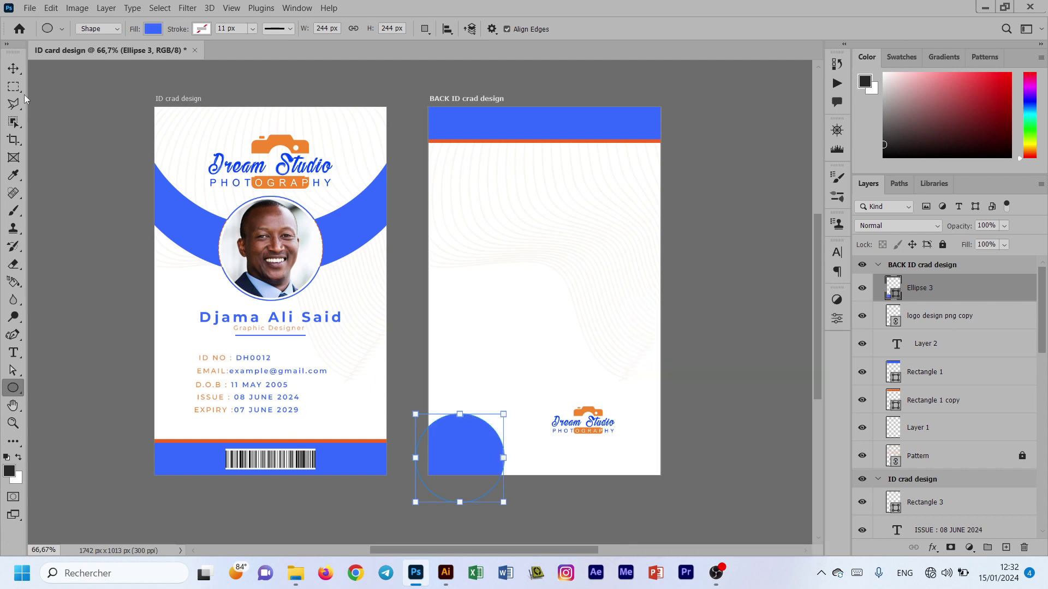
pyautogui.click(13, 68)
pyautogui.moveTo(475, 448); pyautogui.dragTo(467, 448)
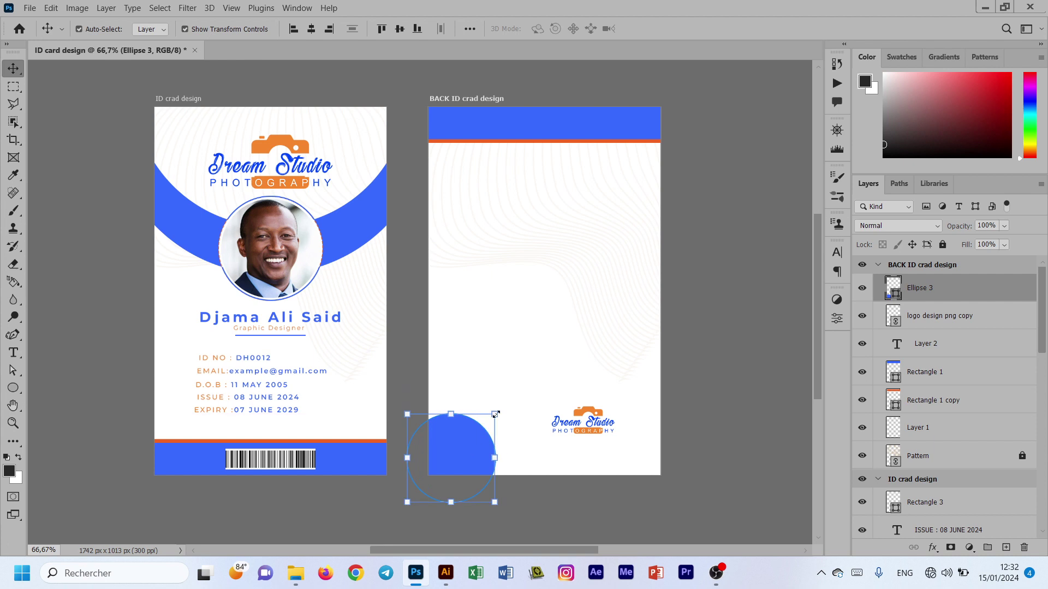
pyautogui.moveTo(496, 414); pyautogui.dragTo(501, 409)
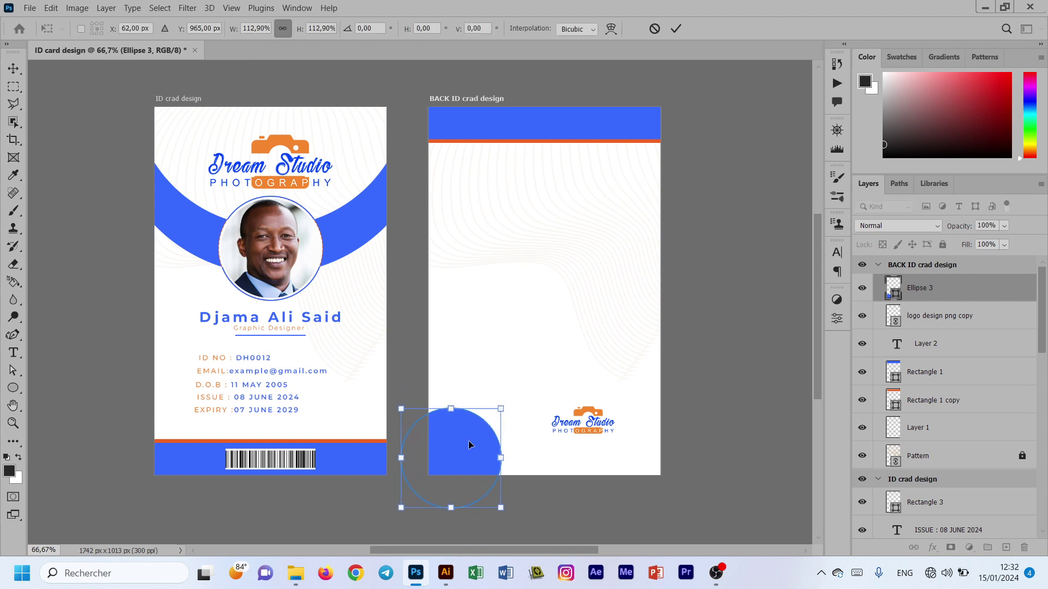
pyautogui.click(676, 29)
# Step: Duplicate the blue circle, shrink the copy and fill it white (ffffff)
pyautogui.hotkey('ctrl', 'j')
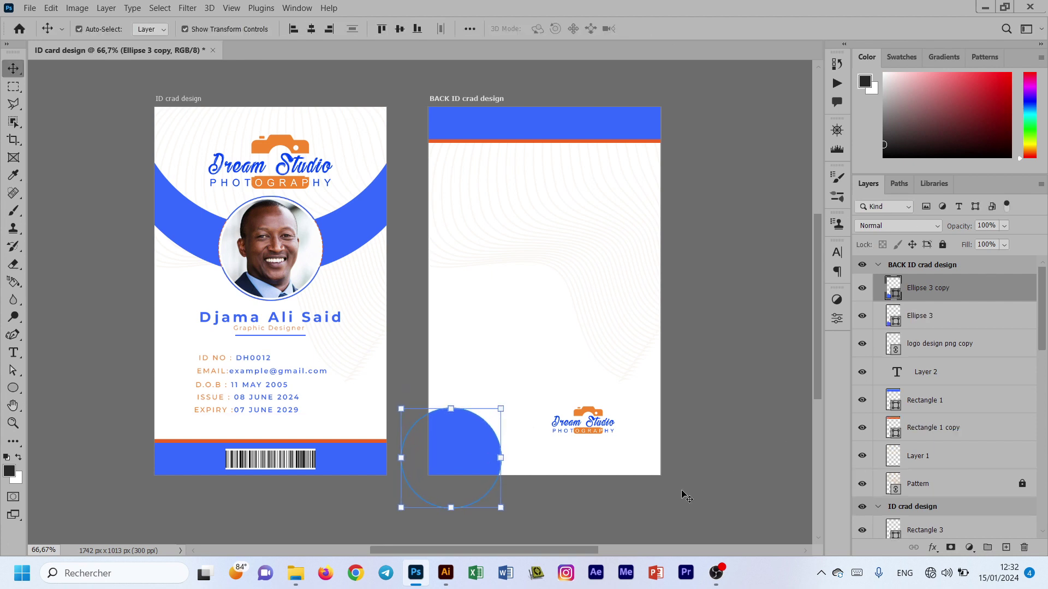
pyautogui.moveTo(507, 413); pyautogui.dragTo(490, 425)
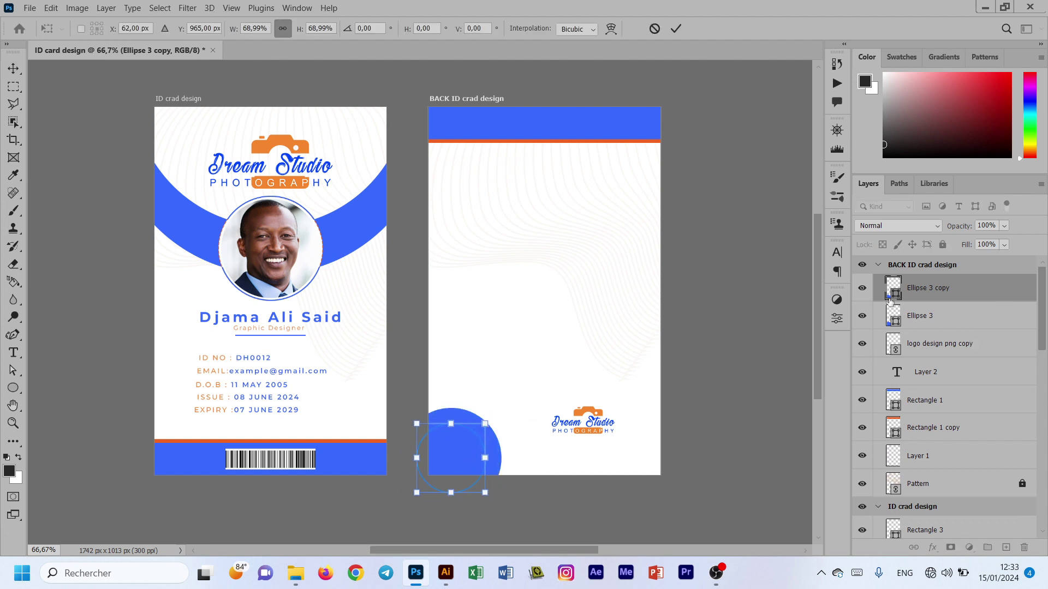
pyautogui.doubleClick(893, 289)
pyautogui.write('ffffff')
pyautogui.press('Return')
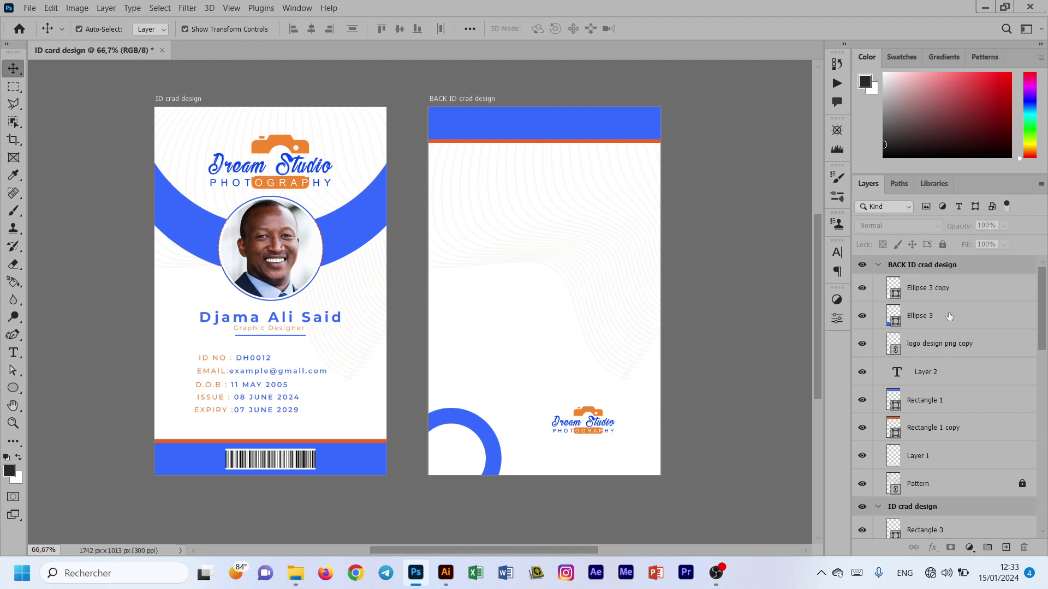
# Step: Rasterize Ellipse 3, cut the copy's outline out of it, and delete the white copy
pyautogui.click(926, 323)
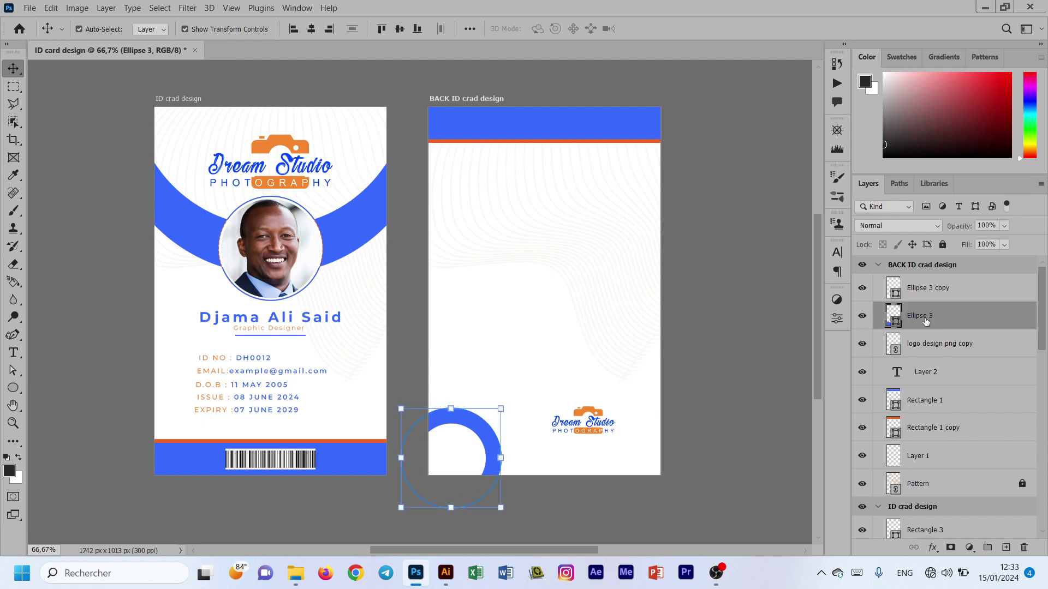
pyautogui.rightClick(981, 319)
pyautogui.click(953, 213)
pyautogui.keyDown('ctrl'); pyautogui.click(898, 298); pyautogui.keyUp('ctrl')
pyautogui.press('Delete')
pyautogui.hotkey('ctrl', 'd')
pyautogui.click(951, 294)
pyautogui.press('Delete')
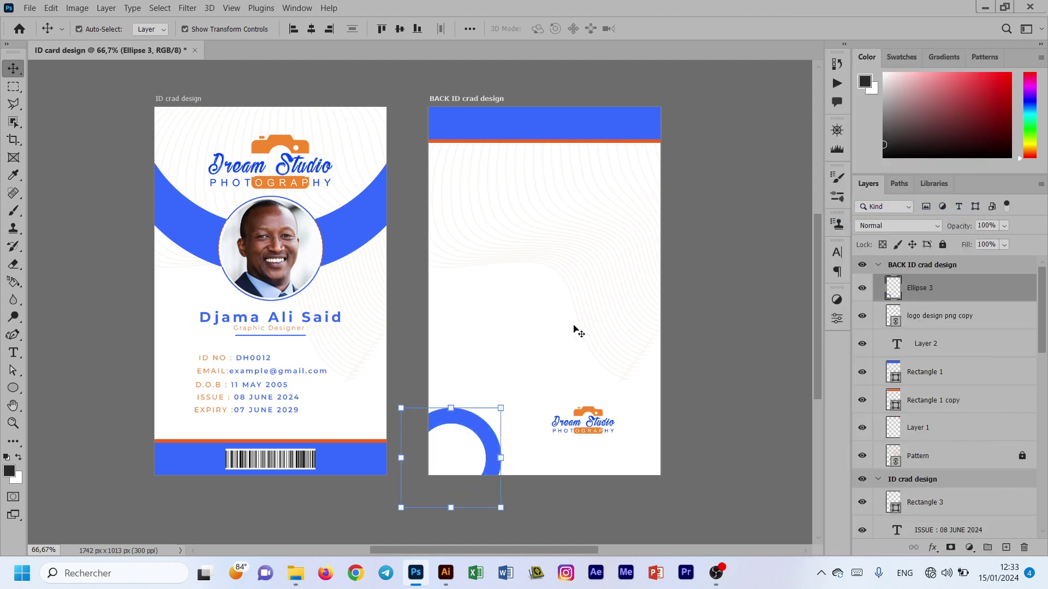
pyautogui.click(540, 398)
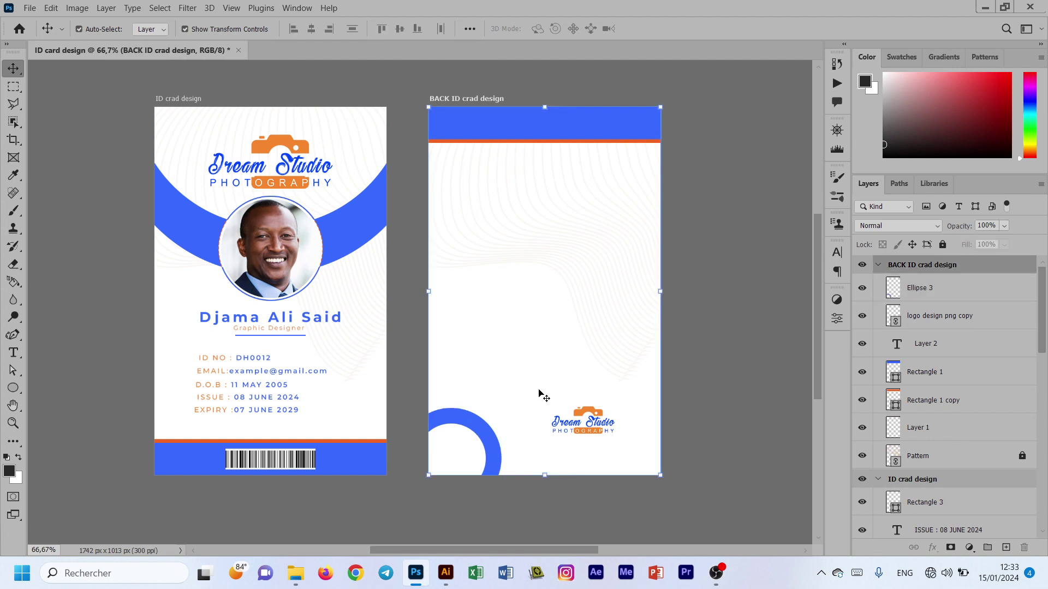
pyautogui.click(480, 503)
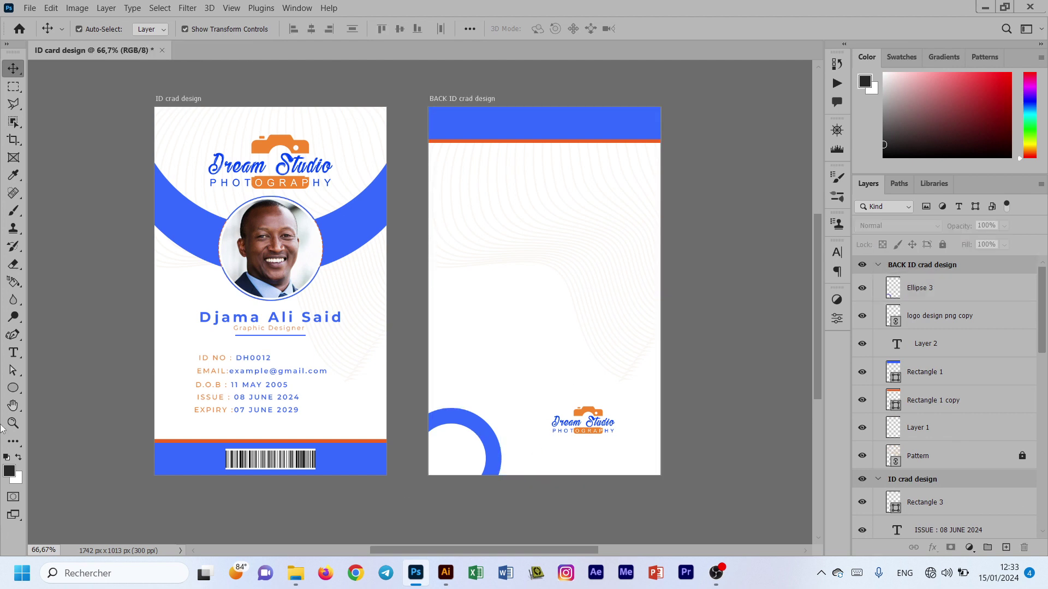
# Step: Draw a blue rectangle bar along the back card's bottom edge
pyautogui.rightClick(14, 388)
pyautogui.click(66, 389)
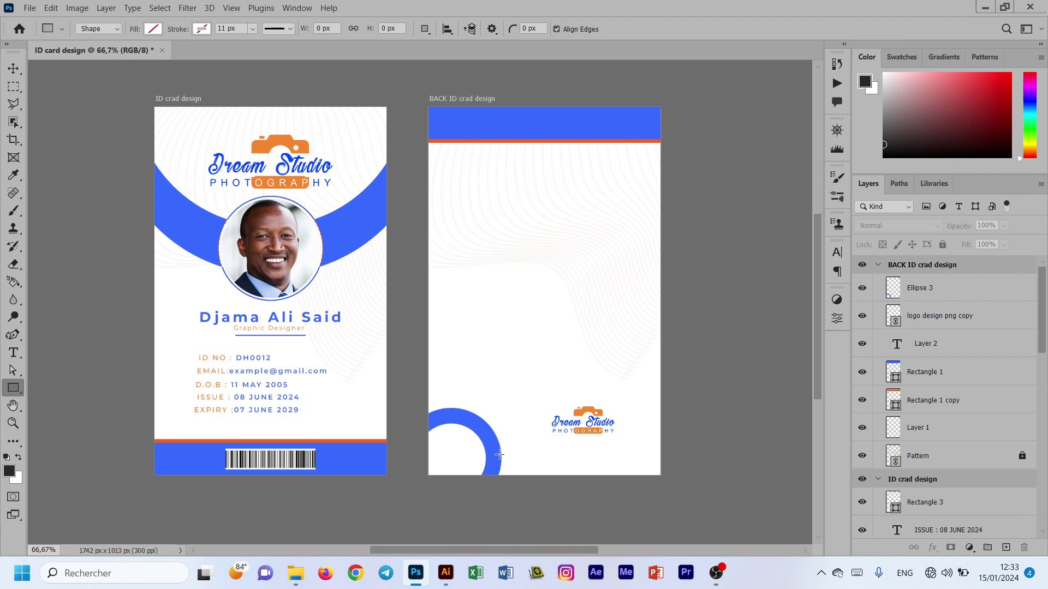
pyautogui.moveTo(500, 454)
pyautogui.mouseDown()
pyautogui.moveTo(661, 453)
pyautogui.moveTo(661, 476)
pyautogui.mouseUp()
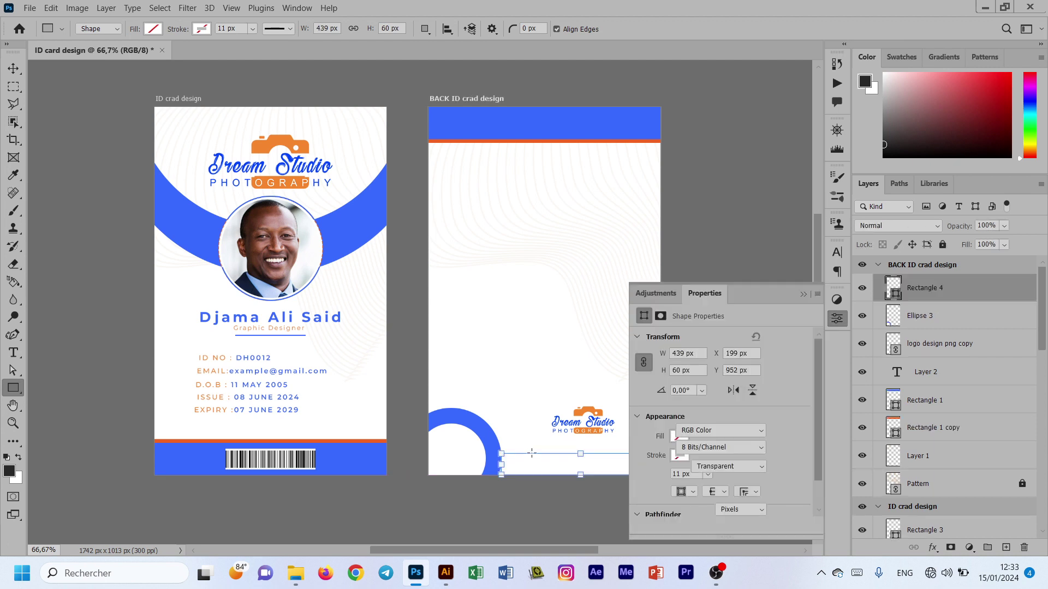
pyautogui.moveTo(502, 464); pyautogui.dragTo(495, 464)
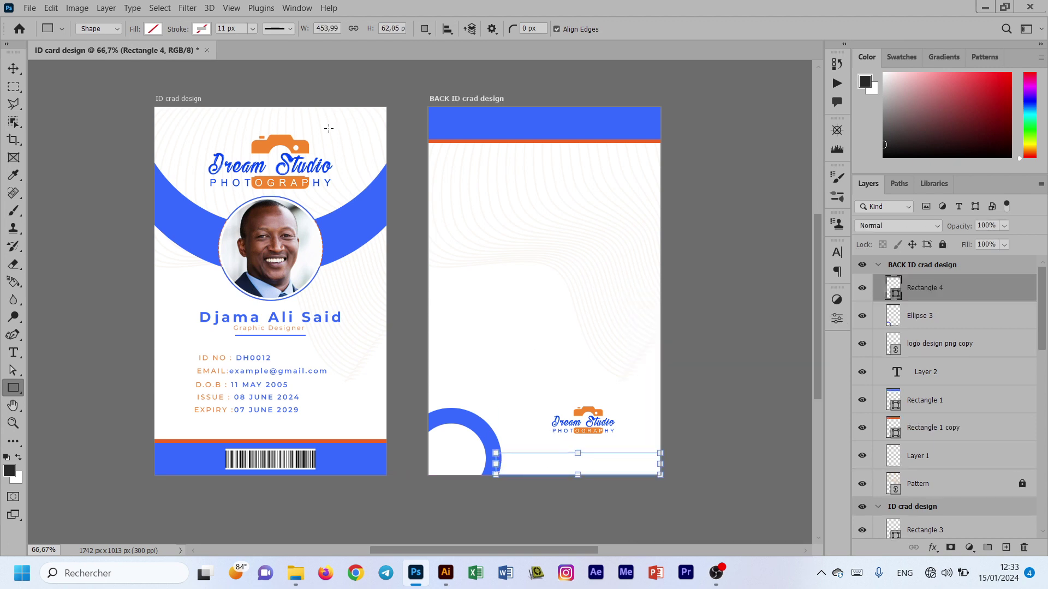
pyautogui.click(153, 29)
pyautogui.click(83, 101)
pyautogui.press('v')
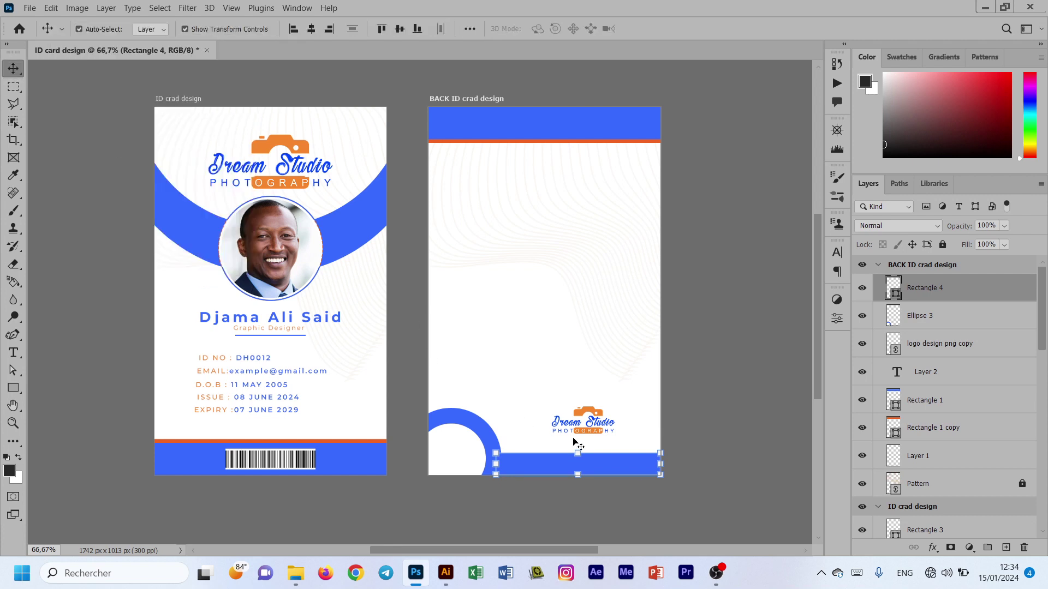
pyautogui.click(613, 477)
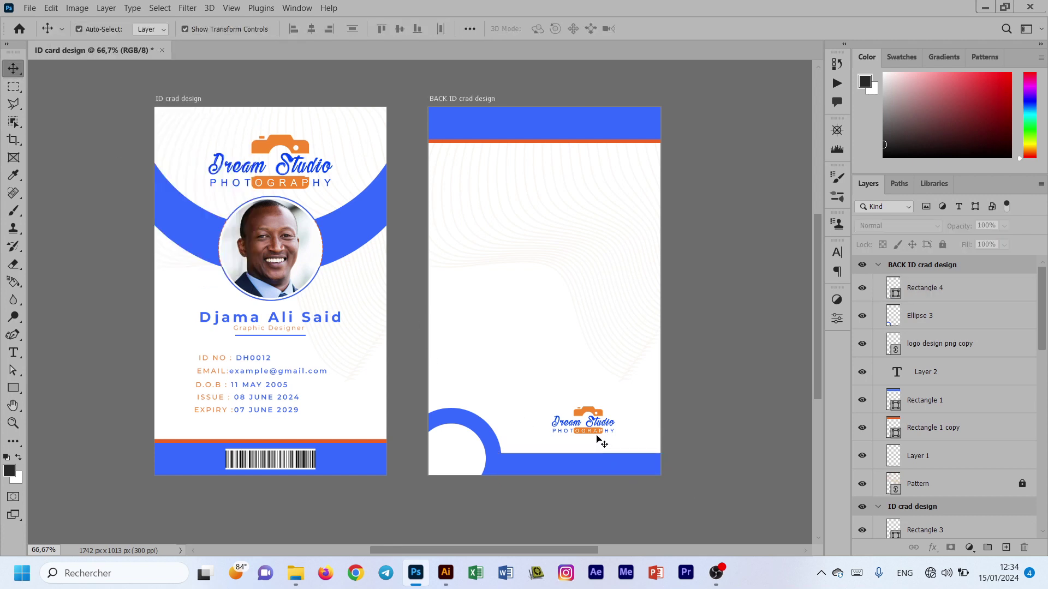
# Step: Rasterize the bar and delete the part that overlaps the ring
pyautogui.click(967, 296)
pyautogui.rightClick(972, 294)
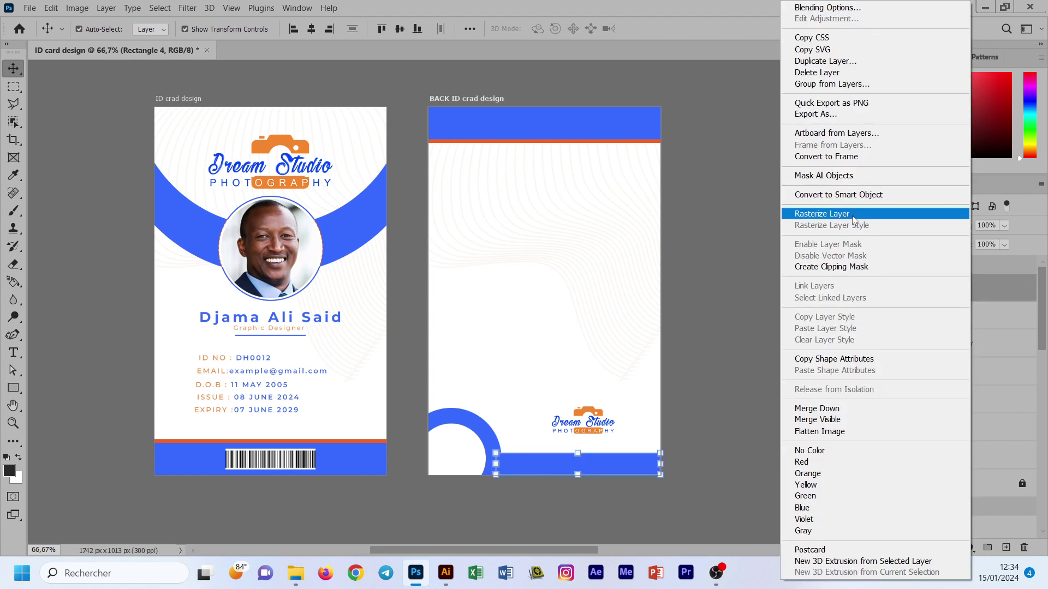
pyautogui.click(856, 213)
pyautogui.keyDown('ctrl'); pyautogui.click(893, 323); pyautogui.keyUp('ctrl')
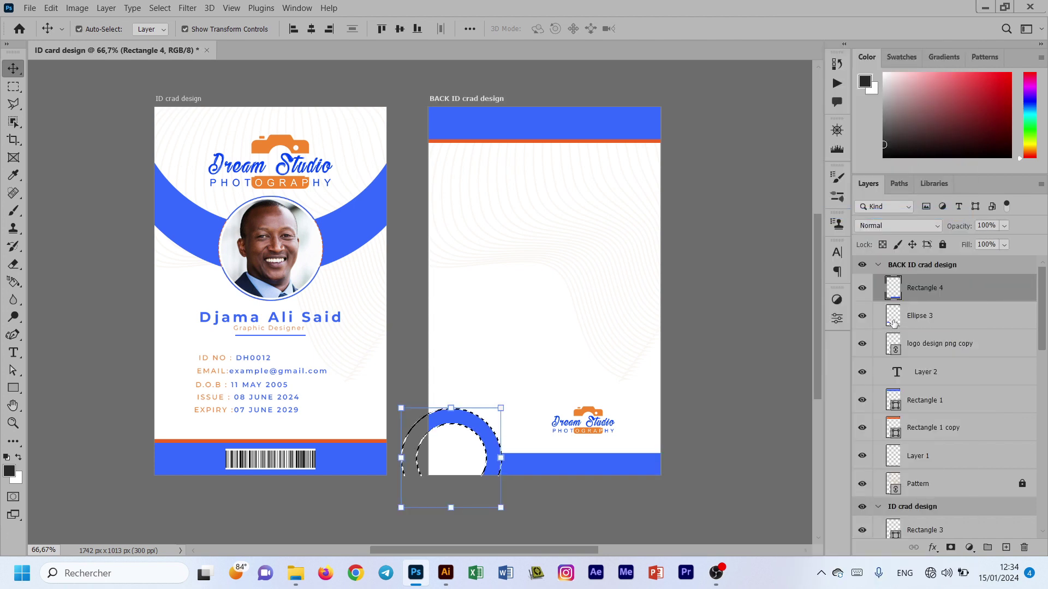
pyautogui.press('Delete')
pyautogui.hotkey('ctrl', 'd')
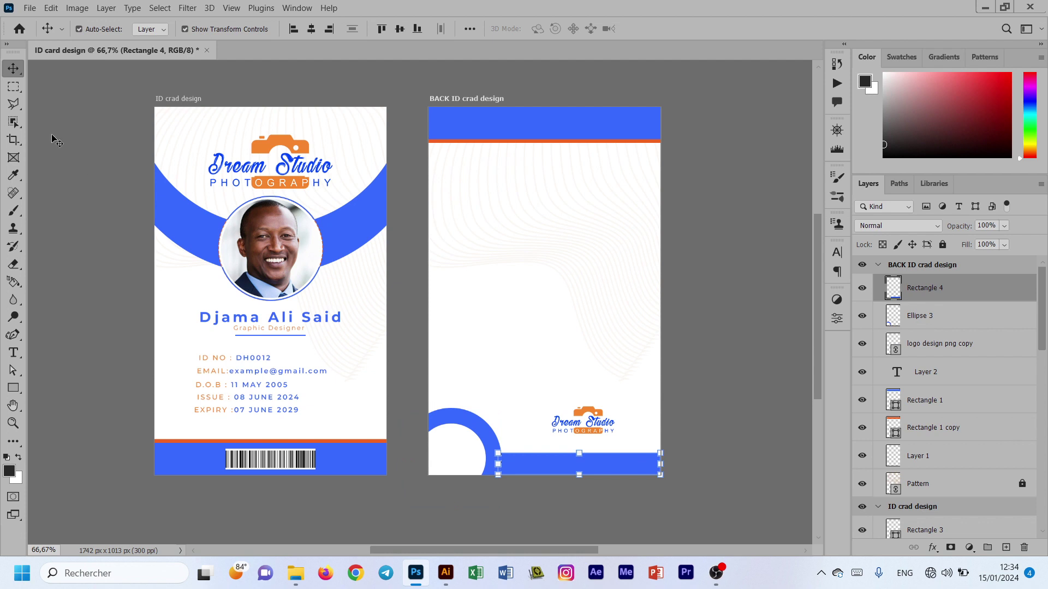
# Step: Nudge the blue bar right and left until it sits neatly beside the ring
pyautogui.press('Right')
pyautogui.press('Right')
pyautogui.press('Right')
pyautogui.press('Right')
pyautogui.press('Right')
pyautogui.press('Right')
pyautogui.press('Right')
pyautogui.click(699, 418)
pyautogui.click(648, 470)
pyautogui.press('Right')
pyautogui.press('Right')
pyautogui.click(713, 445)
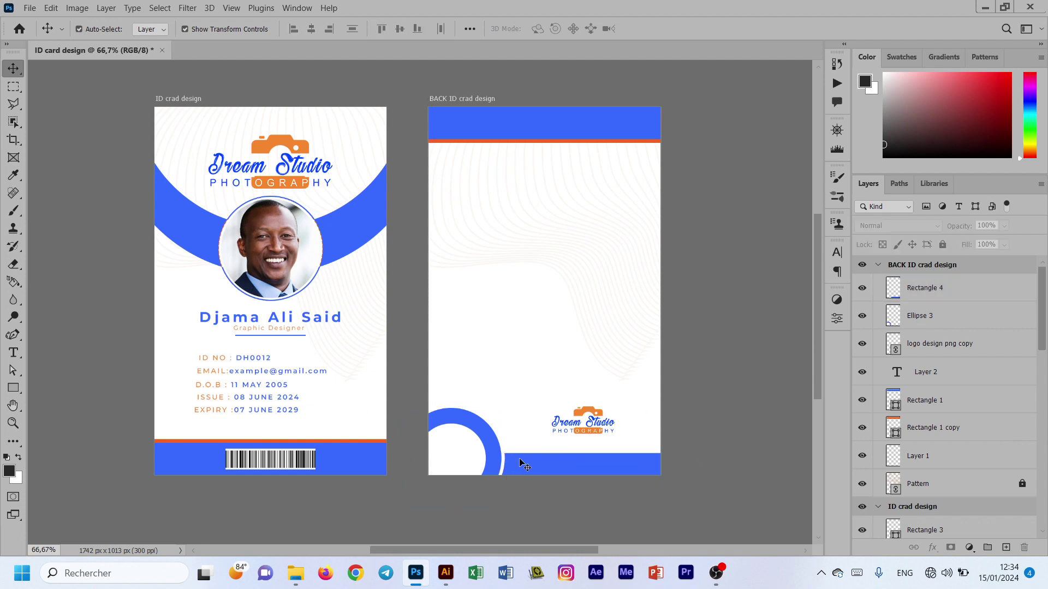
pyautogui.click(612, 460)
pyautogui.press('Left')
pyautogui.press('Left')
pyautogui.click(701, 450)
pyautogui.click(570, 468)
pyautogui.click(697, 316)
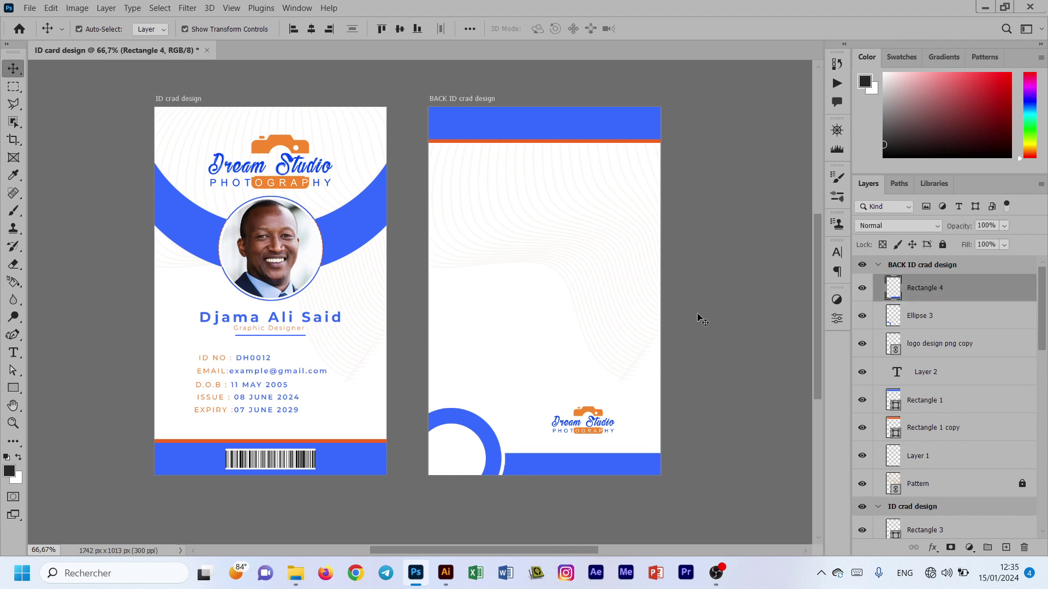
# Step: Move the logo down toward the bottom centre of the back card
pyautogui.click(13, 388)
pyautogui.click(13, 69)
pyautogui.moveTo(586, 412)
pyautogui.mouseDown()
pyautogui.moveTo(563, 421)
pyautogui.moveTo(661, 442)
pyautogui.mouseUp()
pyautogui.click(96, 387)
pyautogui.press('u')
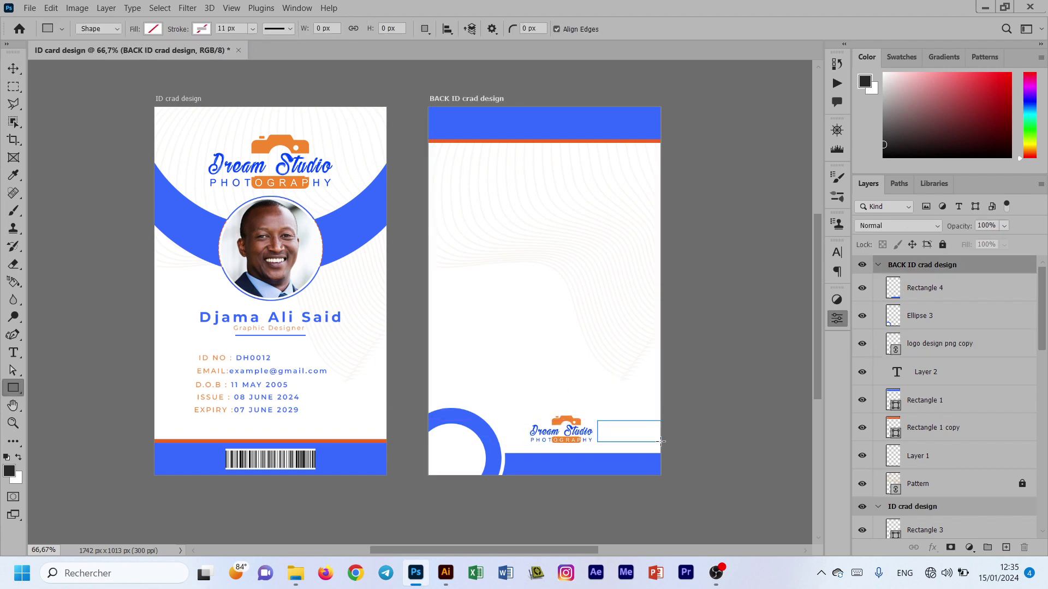
# Step: Create an orange rectangle right of the logo and slant its left edge
pyautogui.click(679, 436)
pyautogui.click(676, 380)
pyautogui.press('v')
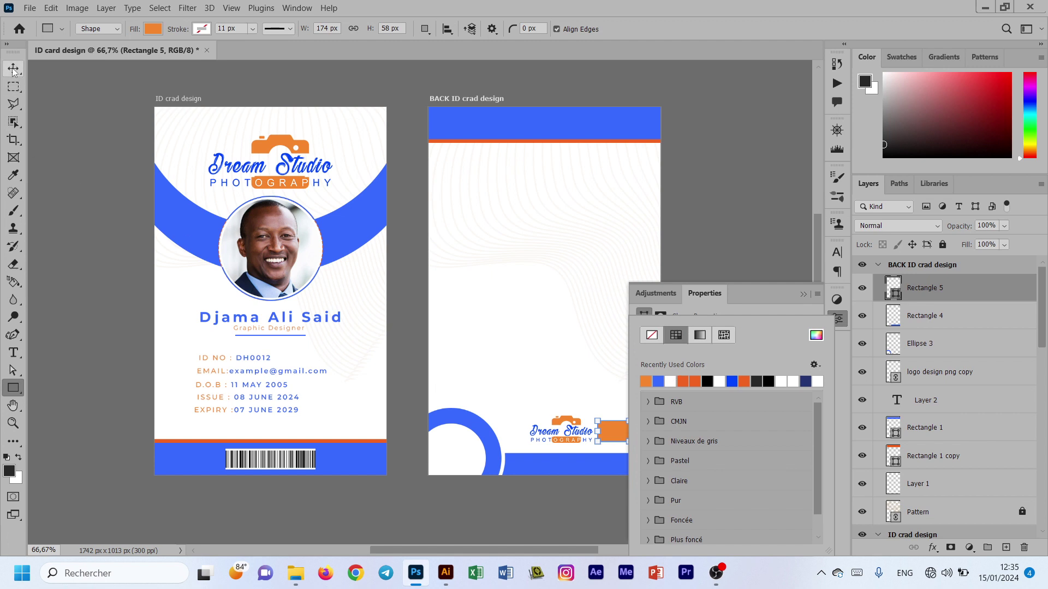
pyautogui.moveTo(14, 370); pyautogui.dragTo(50, 386)
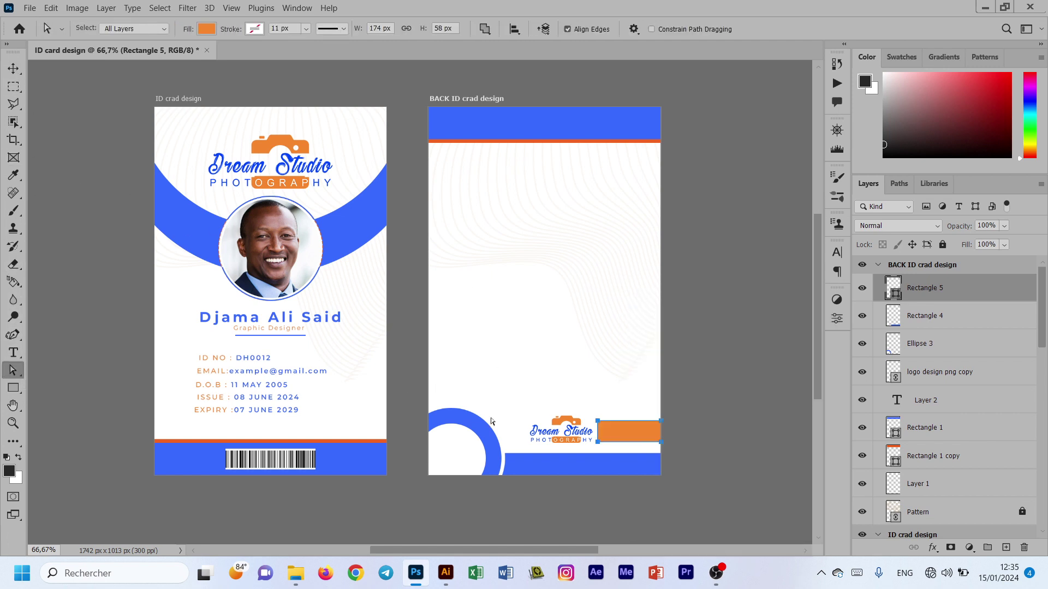
pyautogui.moveTo(598, 421); pyautogui.dragTo(611, 422)
pyautogui.click(506, 225)
# Step: Push the orange tab flush with the card's right edge and shift the logo slightly right
pyautogui.press('v')
pyautogui.moveTo(620, 432); pyautogui.dragTo(636, 432)
pyautogui.click(570, 423)
pyautogui.moveTo(571, 427); pyautogui.dragTo(586, 428)
pyautogui.click(571, 362)
# Step: Scale the back card's logo up with Free Transform and move it left
pyautogui.click(580, 433)
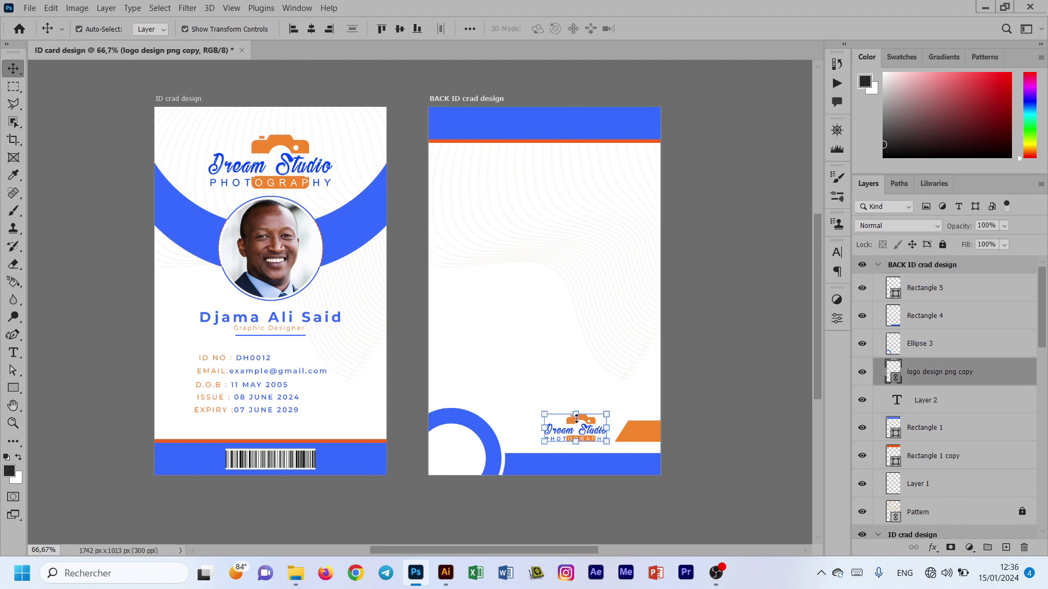
pyautogui.moveTo(607, 441); pyautogui.dragTo(649, 480)
pyautogui.moveTo(614, 418); pyautogui.dragTo(600, 418)
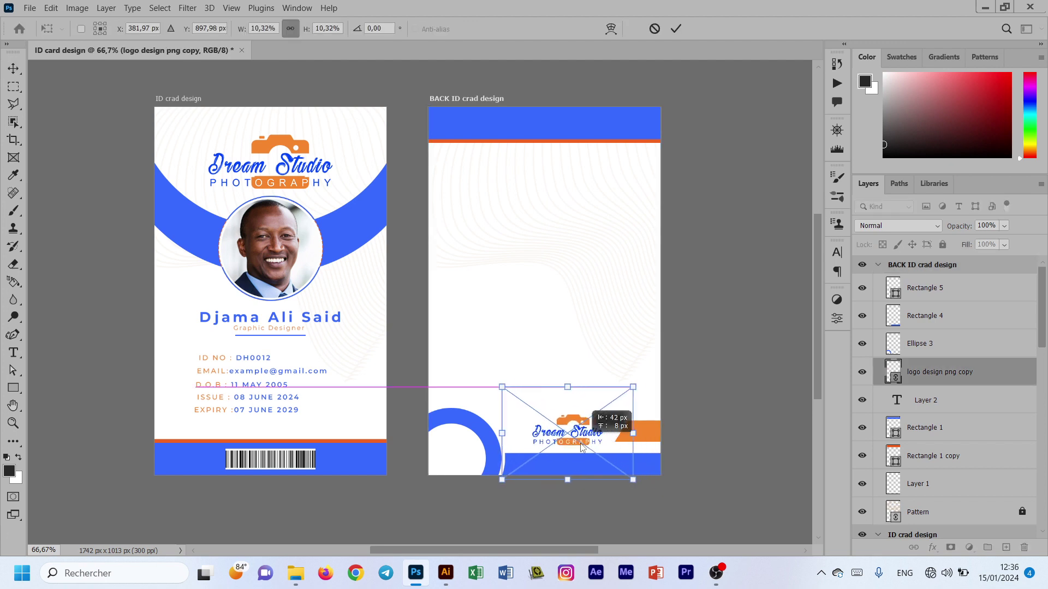
pyautogui.click(675, 28)
pyautogui.click(589, 262)
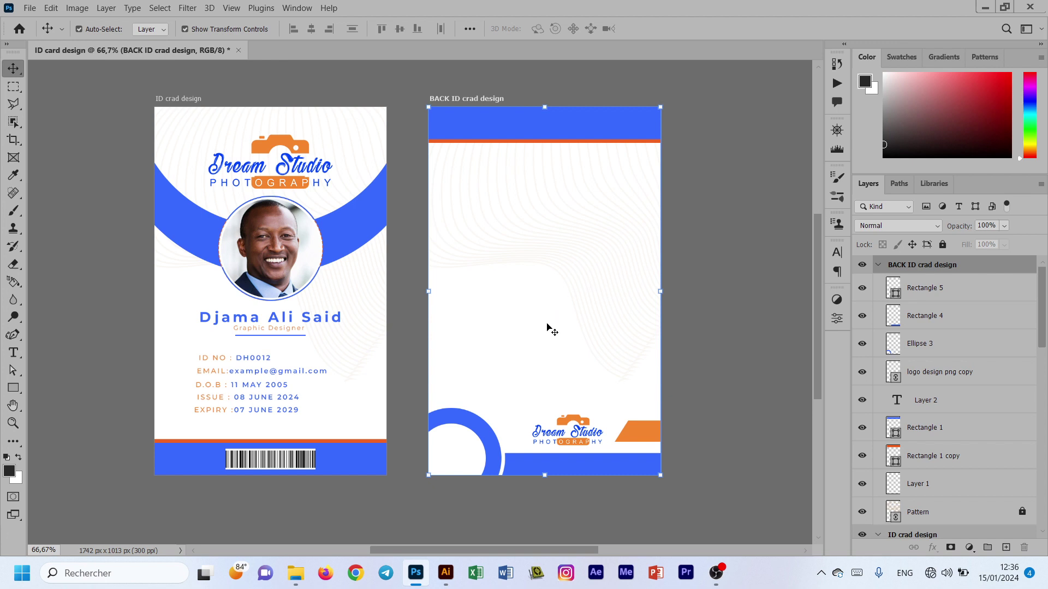
# Step: Centre the logo horizontally on the card, then shift it right toward the orange tab
pyautogui.moveTo(576, 422); pyautogui.dragTo(567, 425)
pyautogui.press('ctrl')
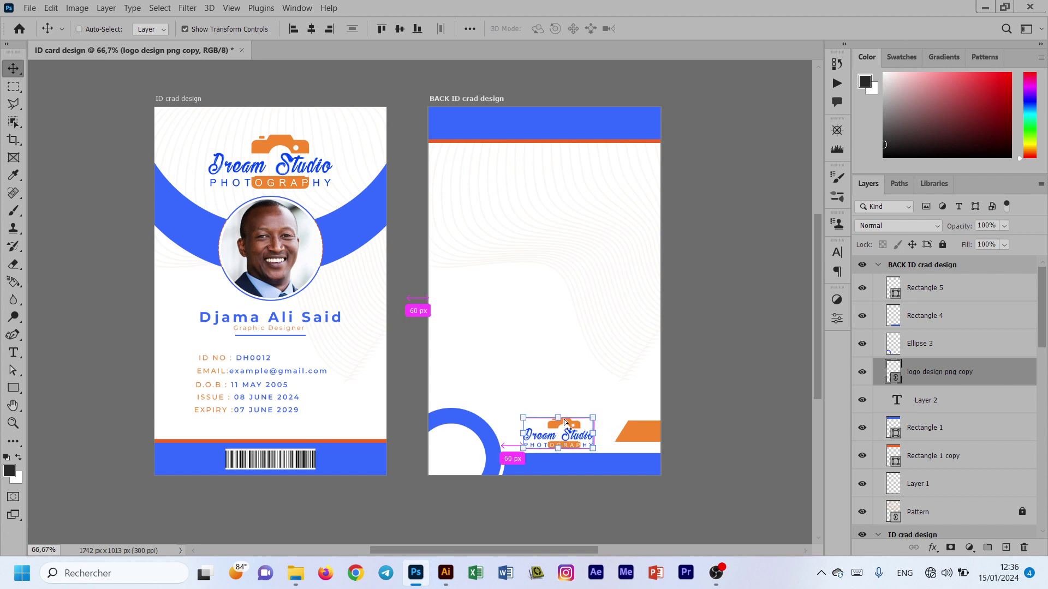
pyautogui.hotkey('ctrl', 'a')
pyautogui.click(311, 28)
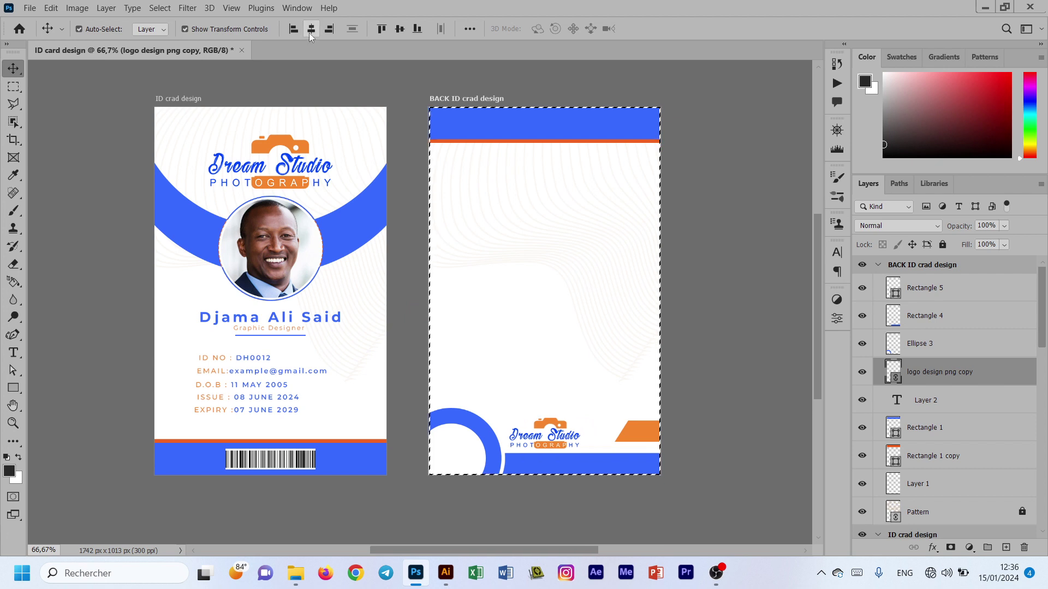
pyautogui.hotkey('ctrl', 'd')
pyautogui.moveTo(557, 425); pyautogui.dragTo(578, 423)
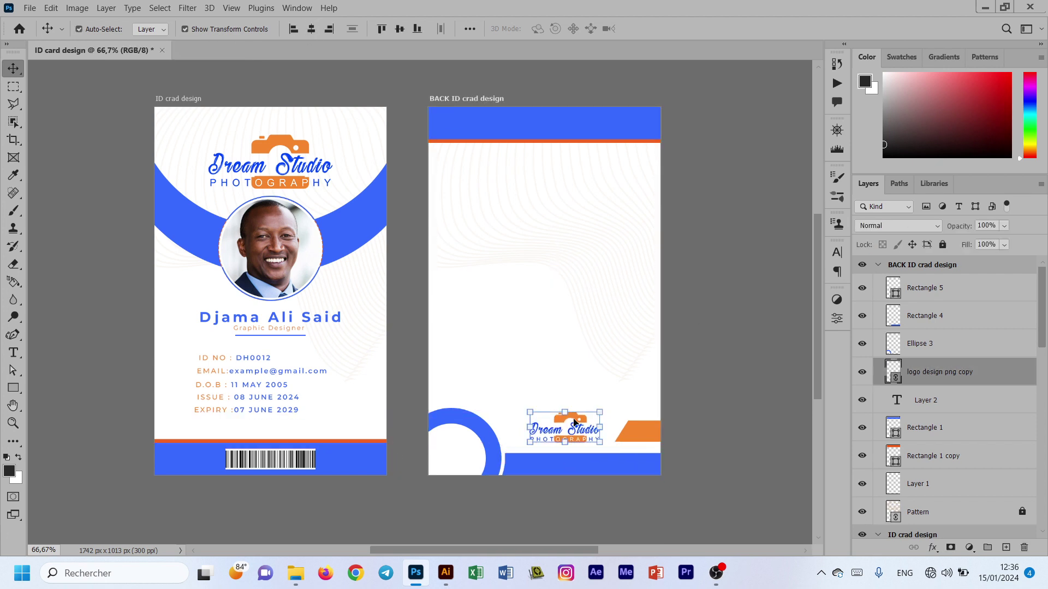
pyautogui.click(688, 406)
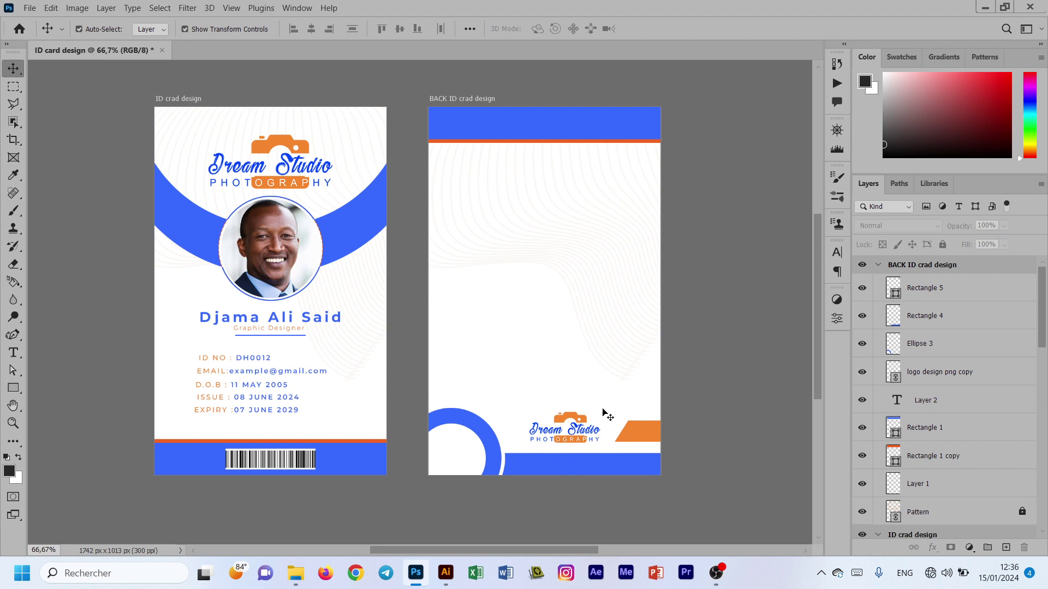
# Step: Add a bold blue 'INSTRUCTION' text line near the back card's top
pyautogui.click(15, 352)
pyautogui.click(502, 175)
pyautogui.click(273, 29)
pyautogui.click(235, 112)
pyautogui.click(548, 30)
pyautogui.click(518, 123)
pyautogui.click(870, 209)
pyautogui.press('BackSpace')
pyautogui.write('INSTRUCTION')
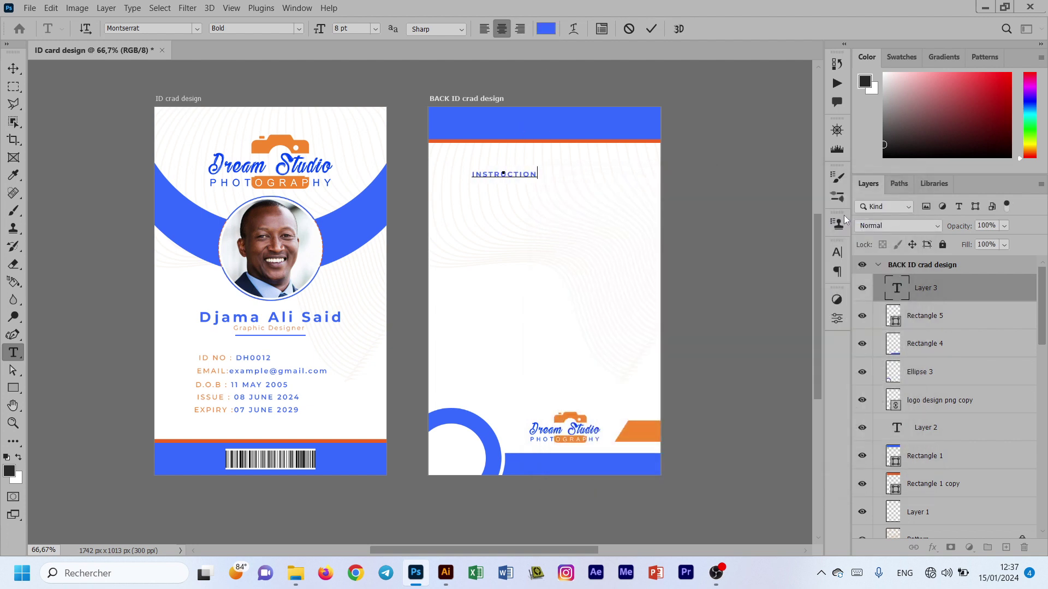
# Step: Set the INSTRUCTION heading to 18 pt and centre it horizontally on the card
pyautogui.hotkey('ctrl', 'a')
pyautogui.click(376, 28)
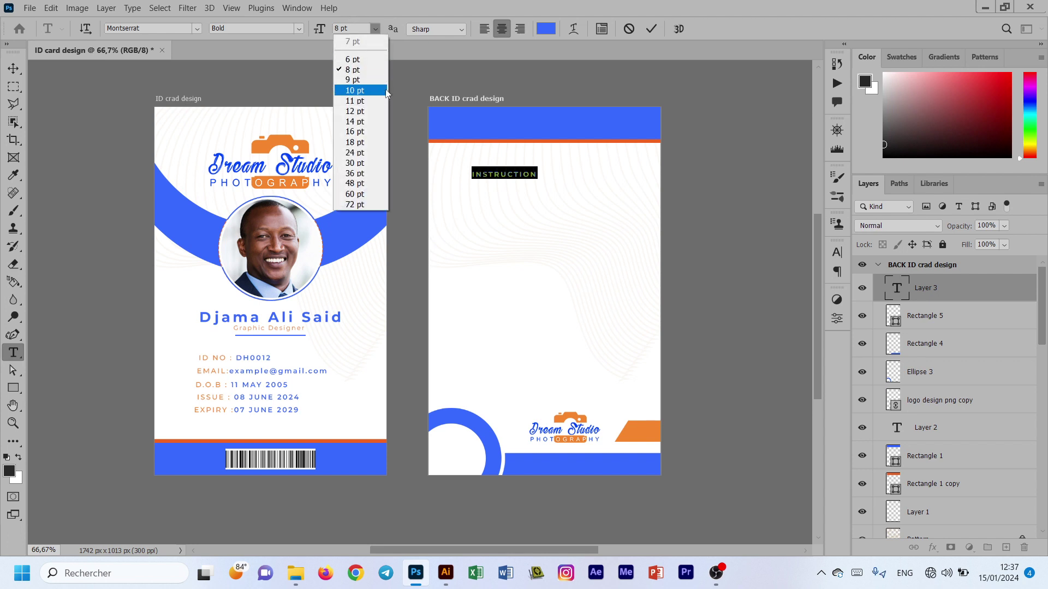
pyautogui.click(355, 100)
pyautogui.click(373, 30)
pyautogui.click(354, 142)
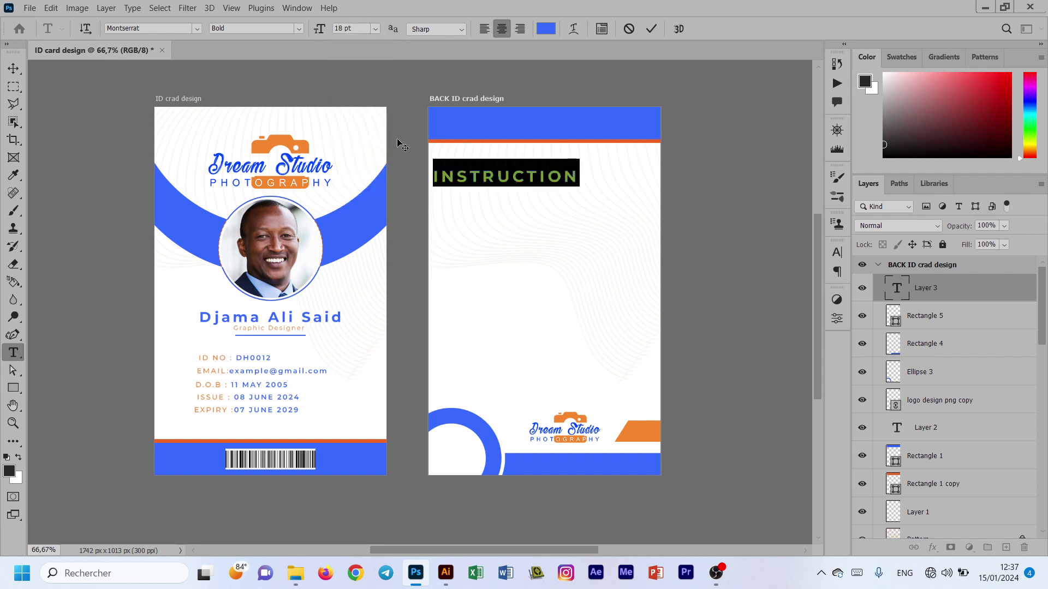
pyautogui.click(651, 29)
pyautogui.press('v')
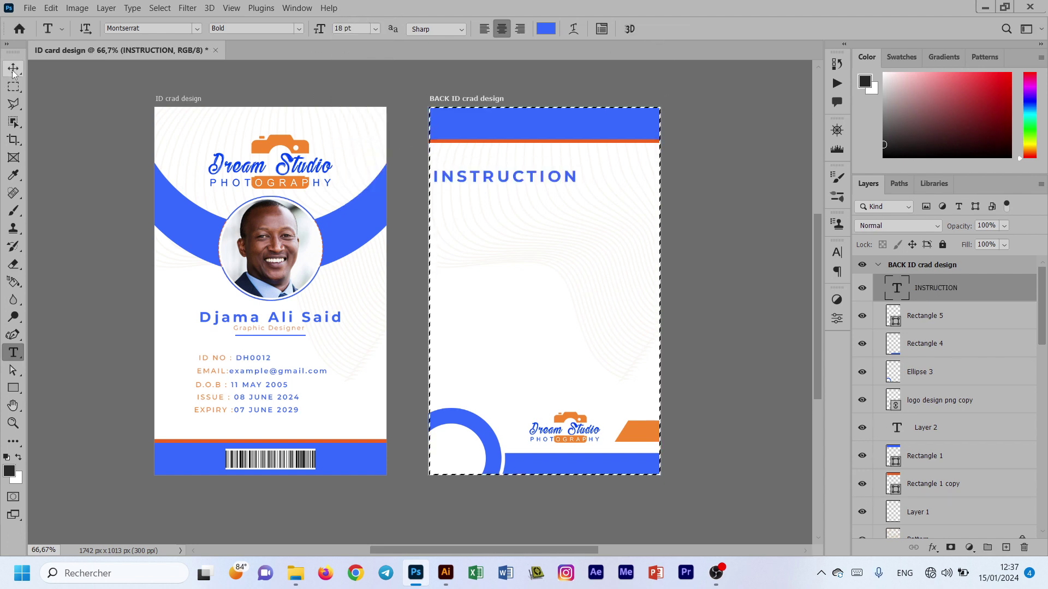
pyautogui.click(311, 29)
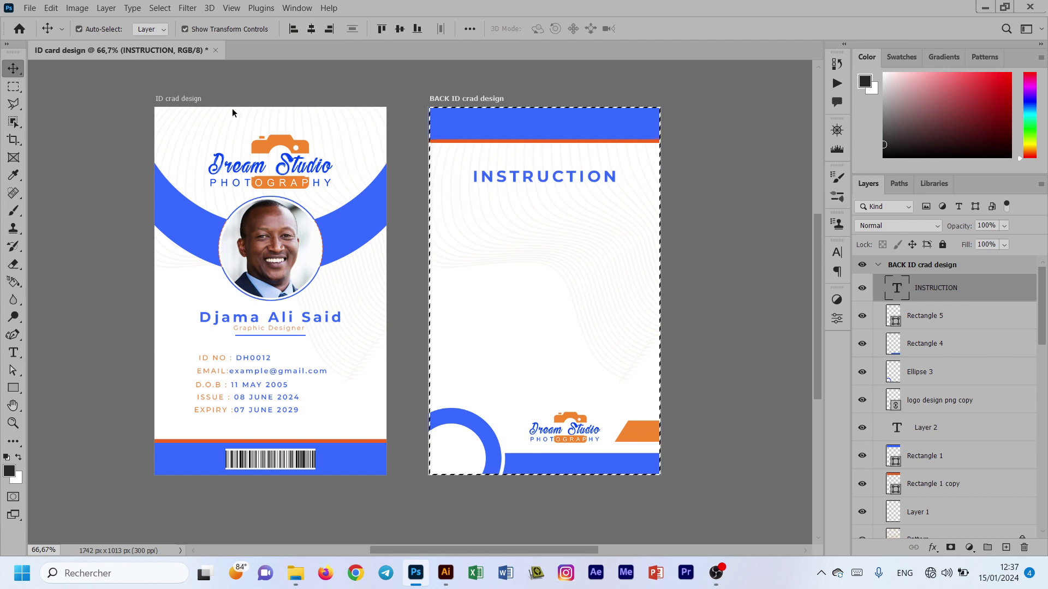
pyautogui.click(739, 292)
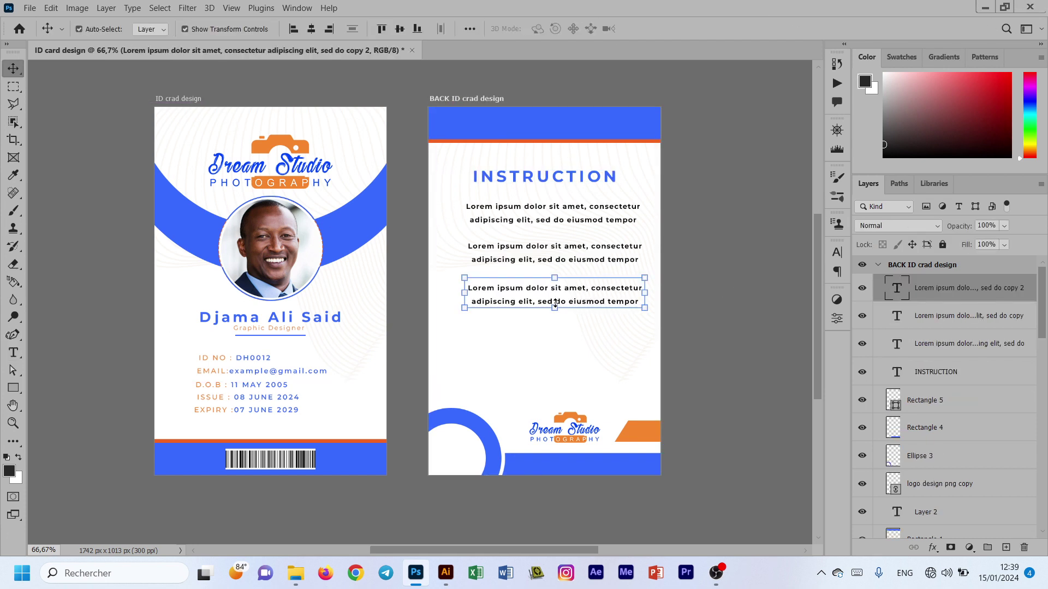
pyautogui.click(685, 320)
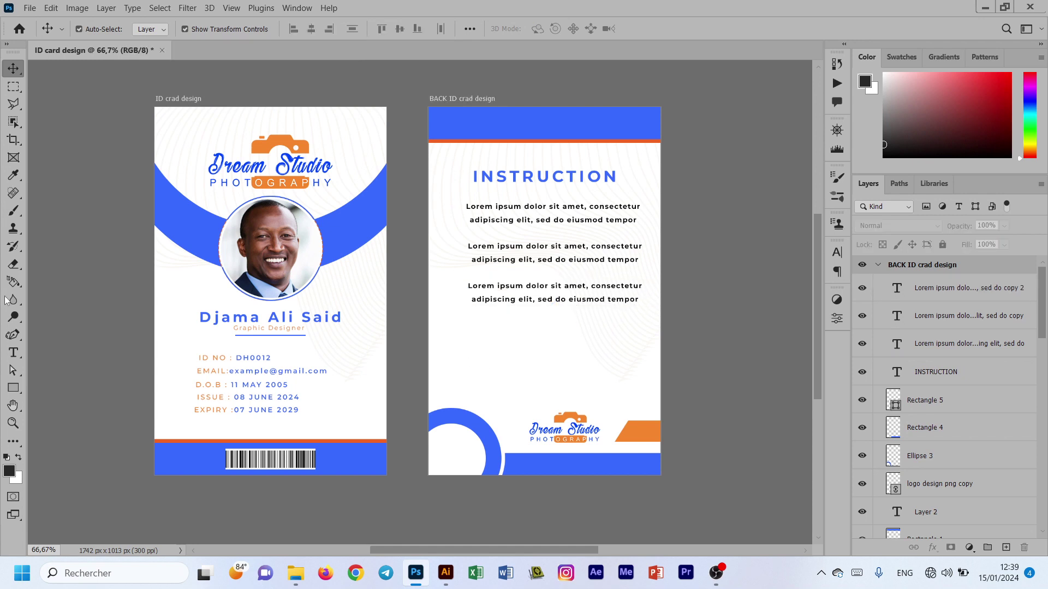
# Step: Add the line 'JOINED DATE : DEC / 13 /2021' centred under the paragraphs
pyautogui.click(13, 353)
pyautogui.click(493, 330)
pyautogui.write('JOINED DATE :')
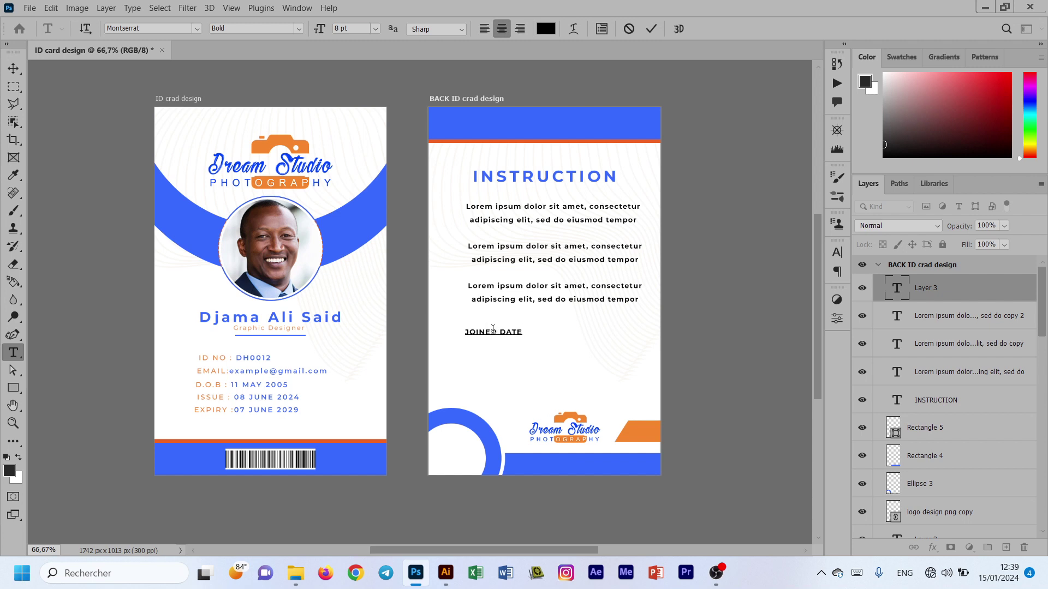
pyautogui.write('DEC \\')
pyautogui.press('BackSpace')
pyautogui.write('/ 13 /')
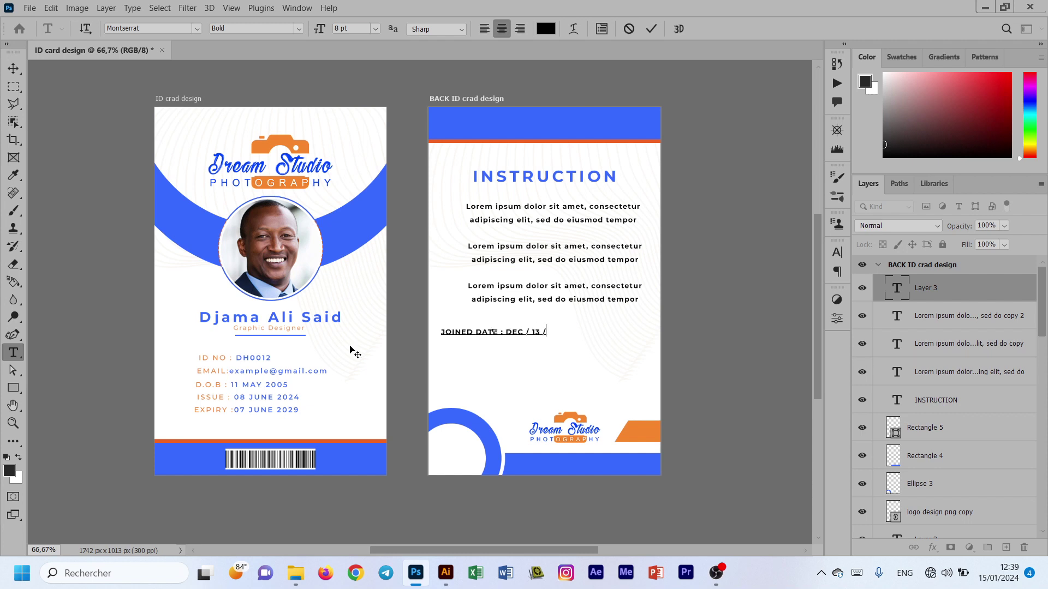
pyautogui.write('2021')
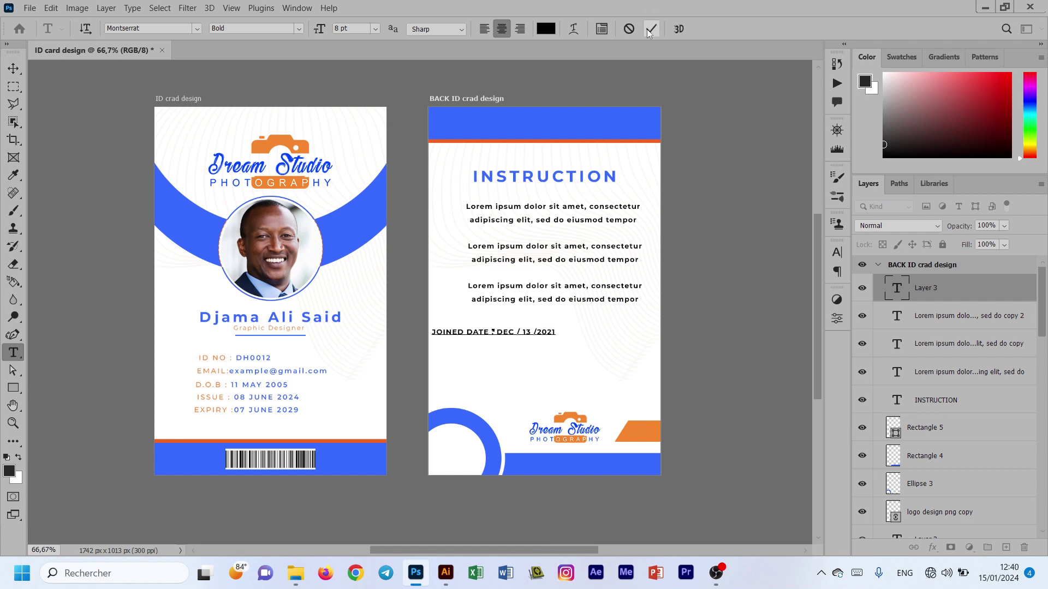
pyautogui.click(651, 28)
pyautogui.click(14, 68)
pyautogui.moveTo(507, 337); pyautogui.dragTo(463, 353)
# Step: Duplicate it below and edit the copy to 'EXPIRY DATE : DEC / 13 /2026'
pyautogui.press('Return')
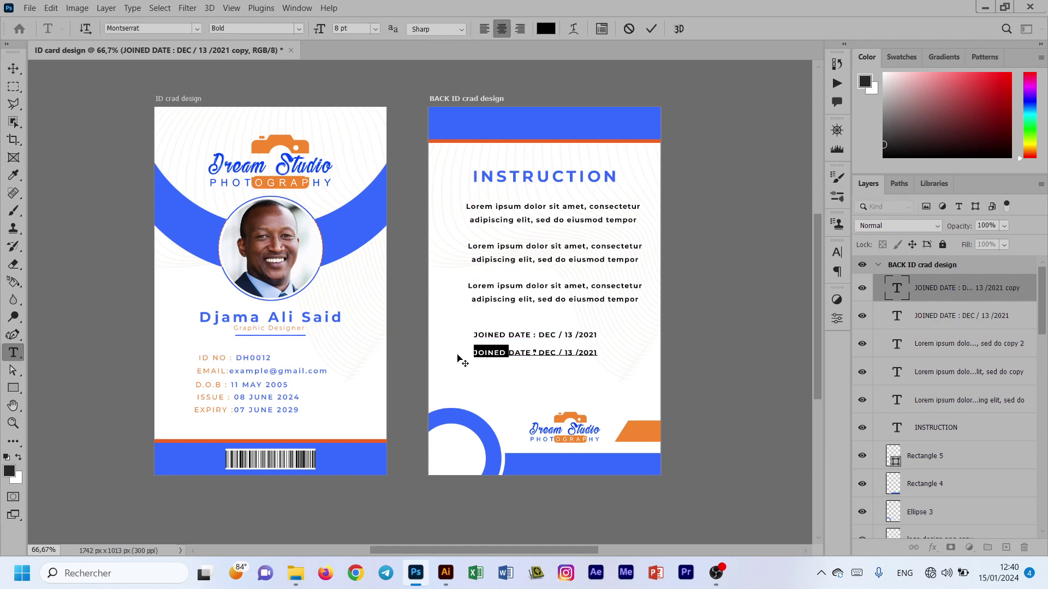
pyautogui.write('EXPIRY')
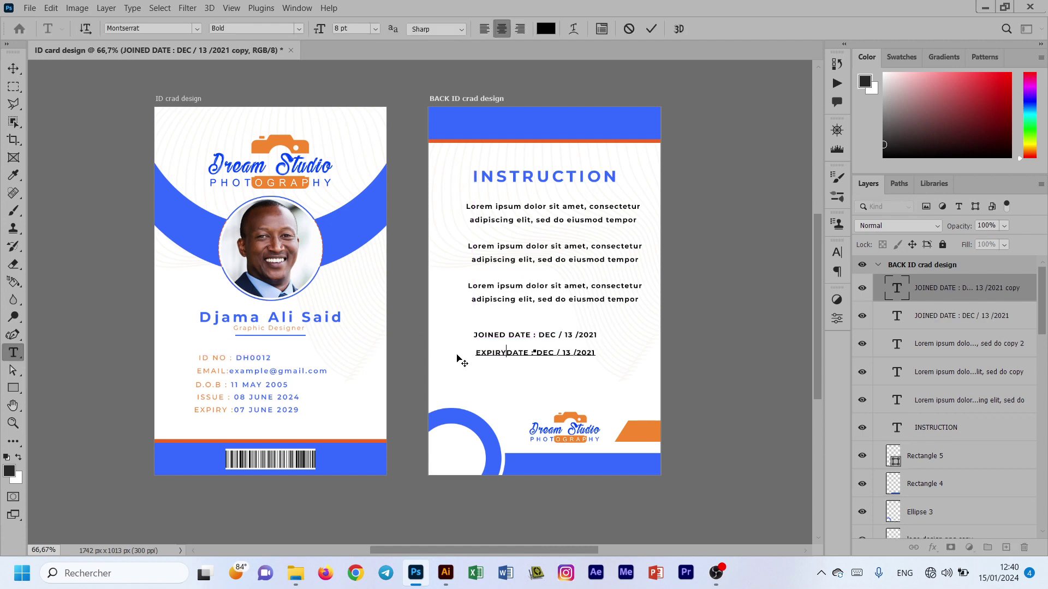
pyautogui.moveTo(580, 356); pyautogui.dragTo(599, 354)
pyautogui.write('2026')
pyautogui.click(651, 29)
pyautogui.press('v')
pyautogui.doubleClick(527, 337)
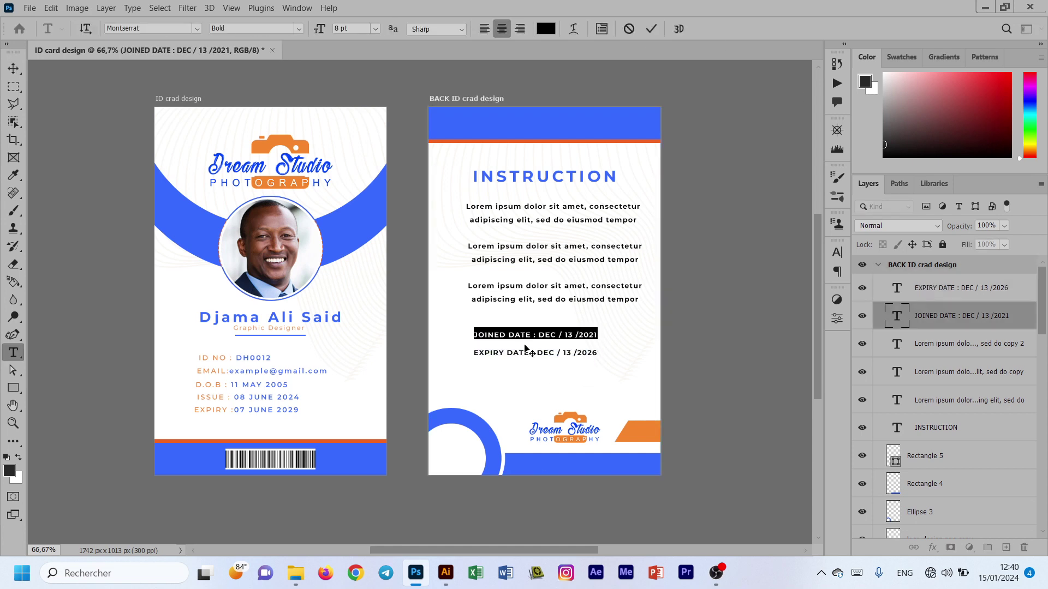
pyautogui.click(651, 29)
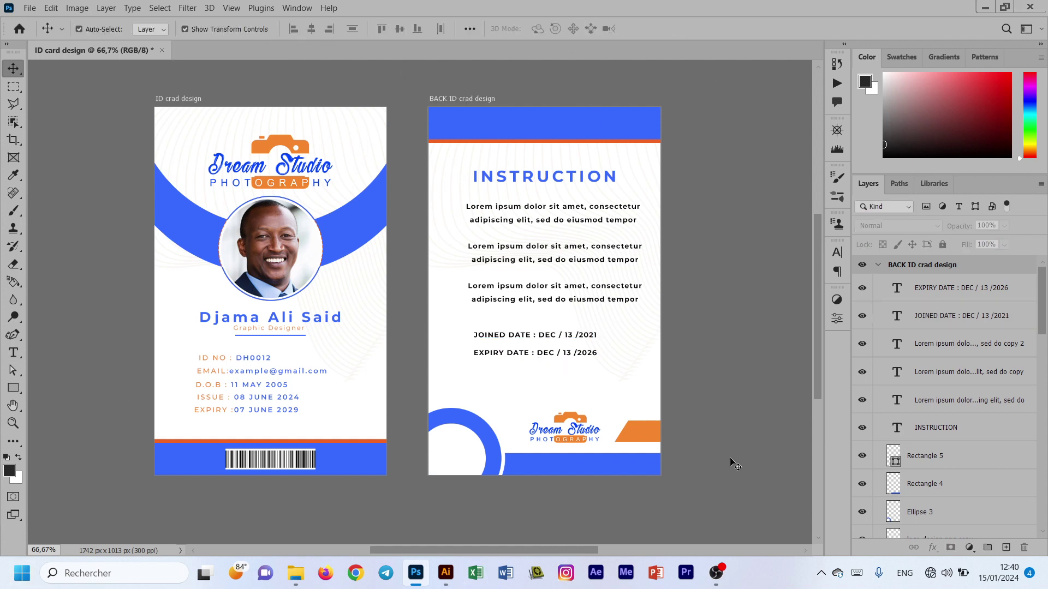
# Step: Copy the EXPIRY DATE line below, retype it as 'Signature' and set it to 13 pt
pyautogui.moveTo(529, 356); pyautogui.dragTo(532, 375)
pyautogui.doubleClick(532, 372)
pyautogui.write('3')
pyautogui.write('IGNAT')
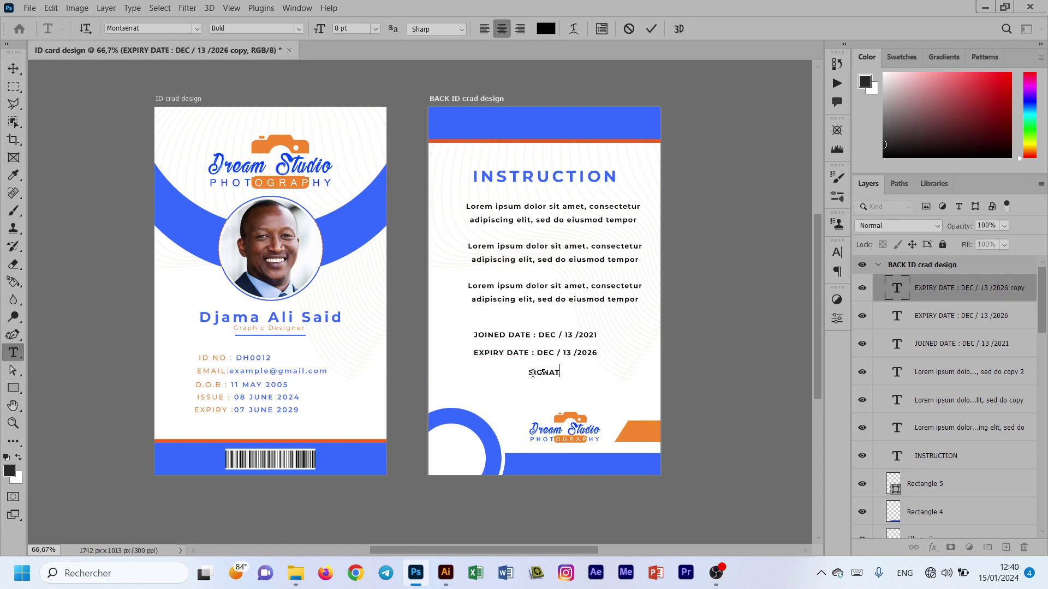
pyautogui.write('URE')
pyautogui.press('BackSpace')
pyautogui.press('BackSpace')
pyautogui.press('BackSpace')
pyautogui.press('BackSpace')
pyautogui.press('BackSpace')
pyautogui.press('BackSpace')
pyautogui.write('nature')
pyautogui.hotkey('ctrl', 'a')
pyautogui.moveTo(357, 28); pyautogui.dragTo(330, 30)
pyautogui.press('Up')
pyautogui.press('Up')
pyautogui.press('Up')
pyautogui.press('Up')
pyautogui.press('Up')
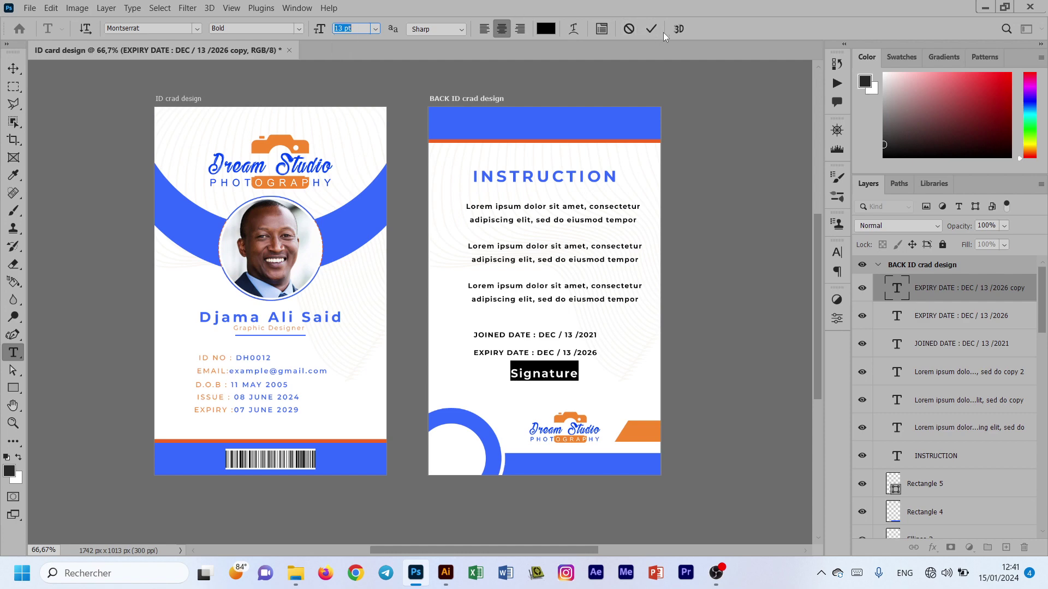
pyautogui.click(651, 28)
pyautogui.press('v')
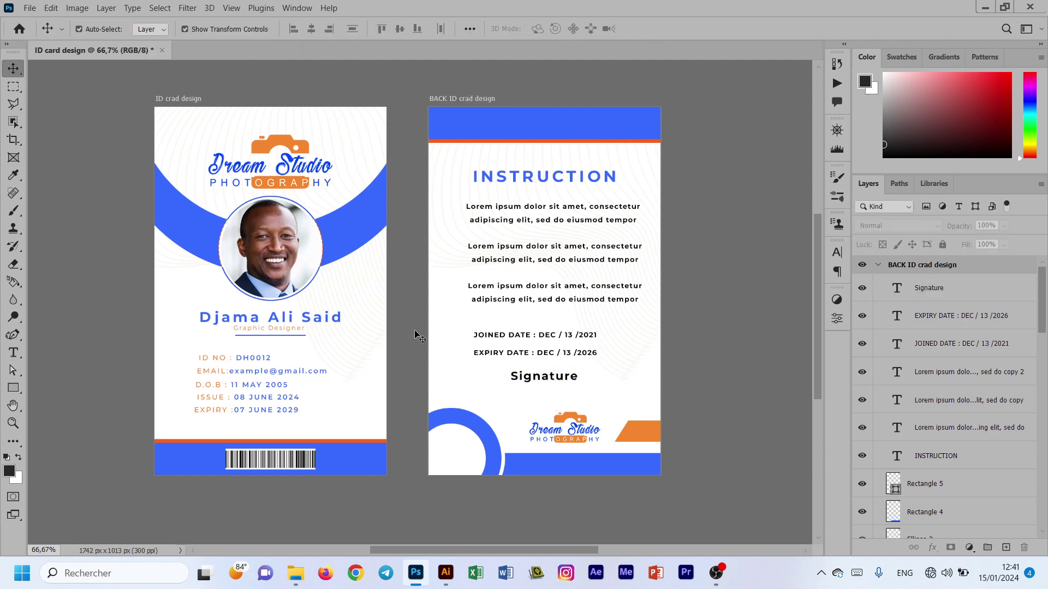
# Step: Place the handwritten signature image and shrink it below the Signature heading
pyautogui.hotkey('ctrl', 'n')
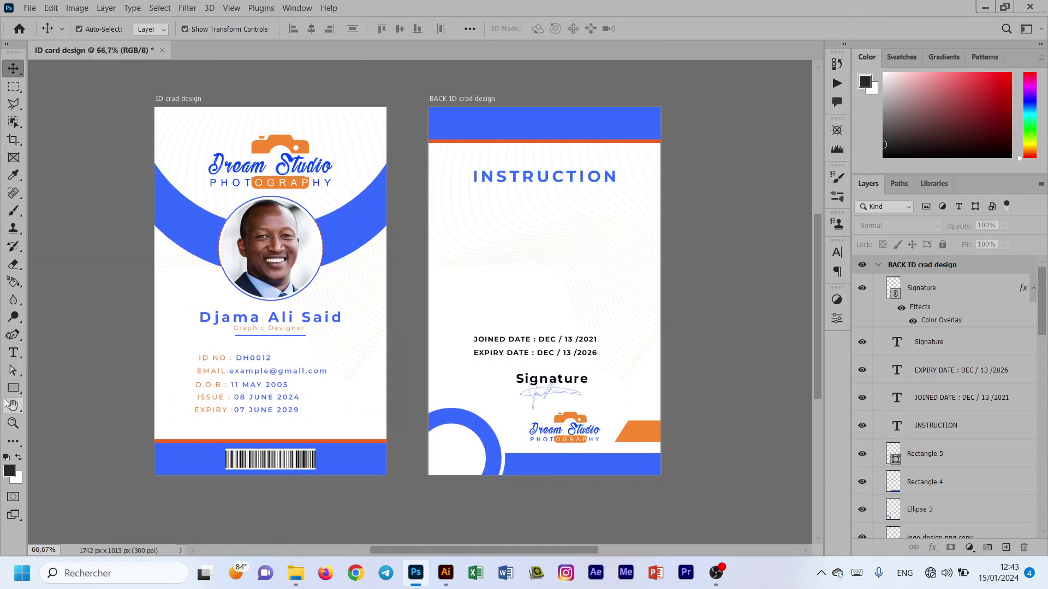
pyautogui.press('t')
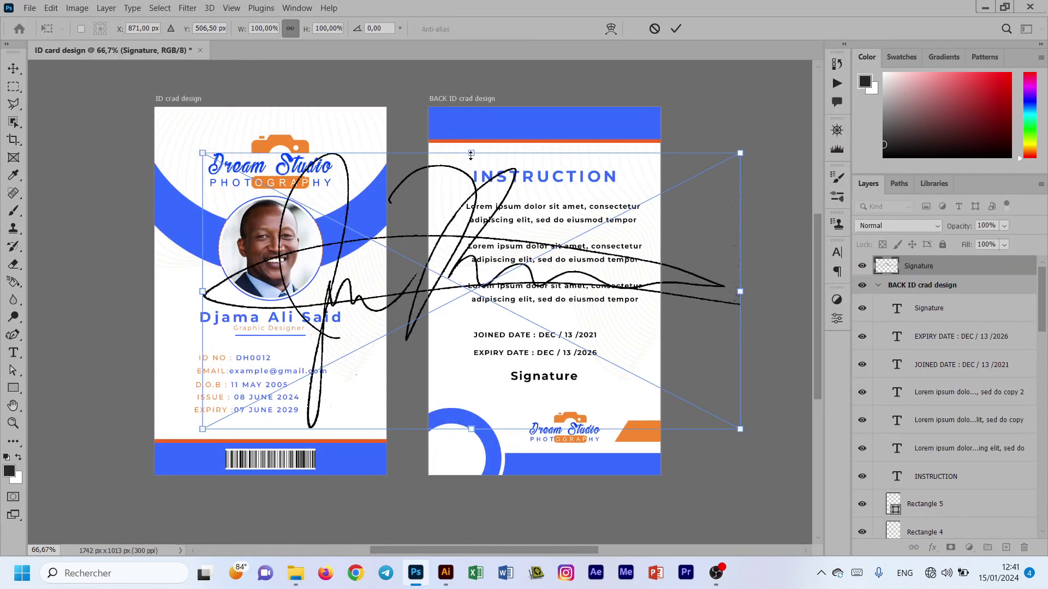
pyautogui.moveTo(739, 156)
pyautogui.mouseDown()
pyautogui.moveTo(504, 347)
pyautogui.moveTo(502, 405)
pyautogui.moveTo(523, 403)
pyautogui.moveTo(571, 359)
pyautogui.moveTo(552, 390)
pyautogui.mouseUp()
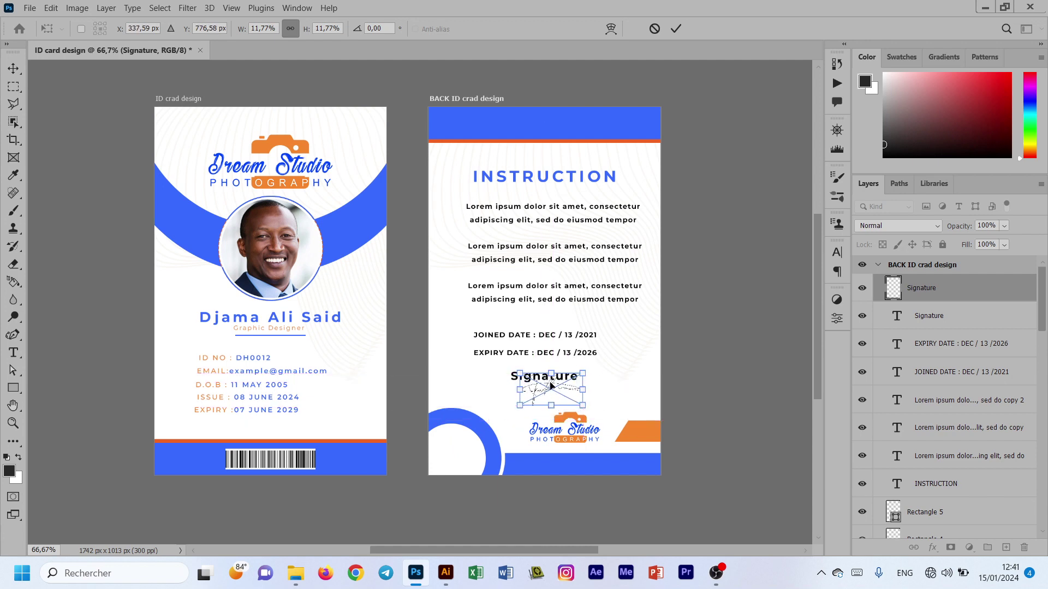
pyautogui.press('Return')
# Step: Give the signature a Color Overlay using the card header's blue
pyautogui.doubleClick(1002, 292)
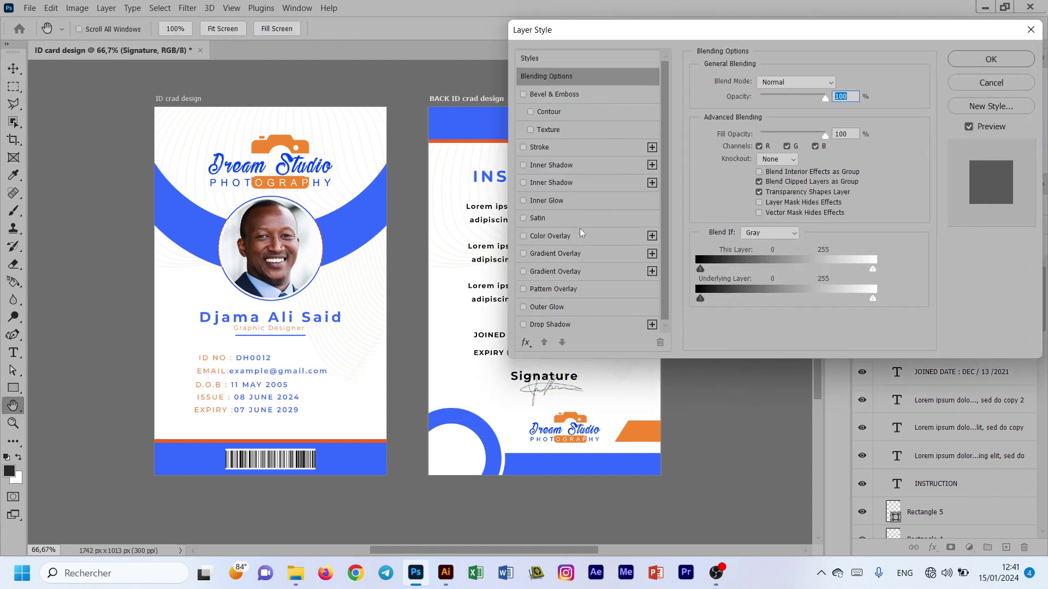
pyautogui.click(568, 236)
pyautogui.click(839, 79)
pyautogui.click(501, 120)
pyautogui.click(867, 215)
pyautogui.click(991, 58)
pyautogui.click(787, 286)
# Step: Set the Signature heading to 14 pt and centre it above the signature
pyautogui.click(554, 392)
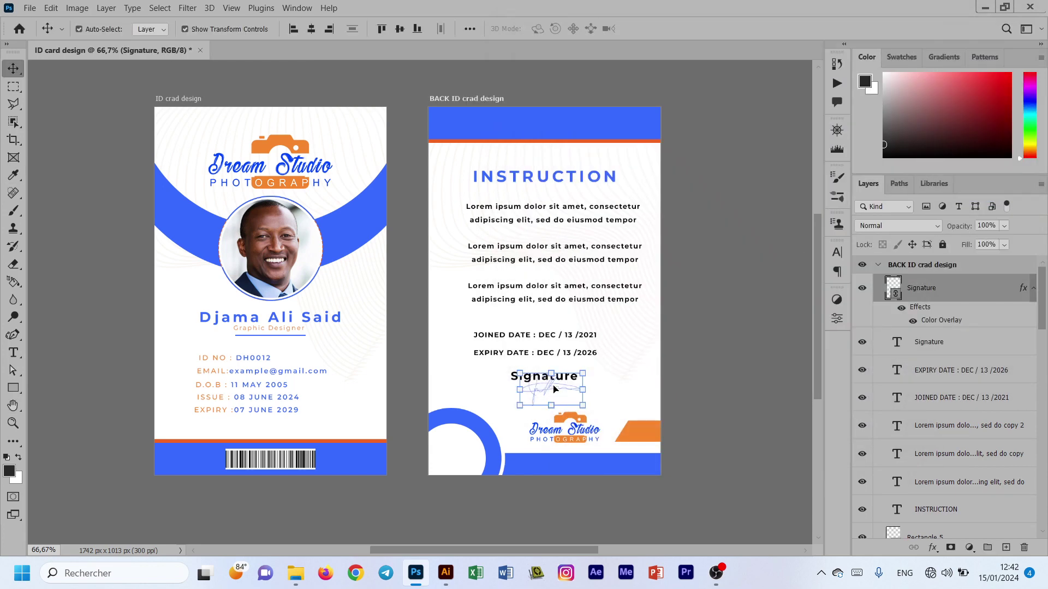
pyautogui.click(544, 376)
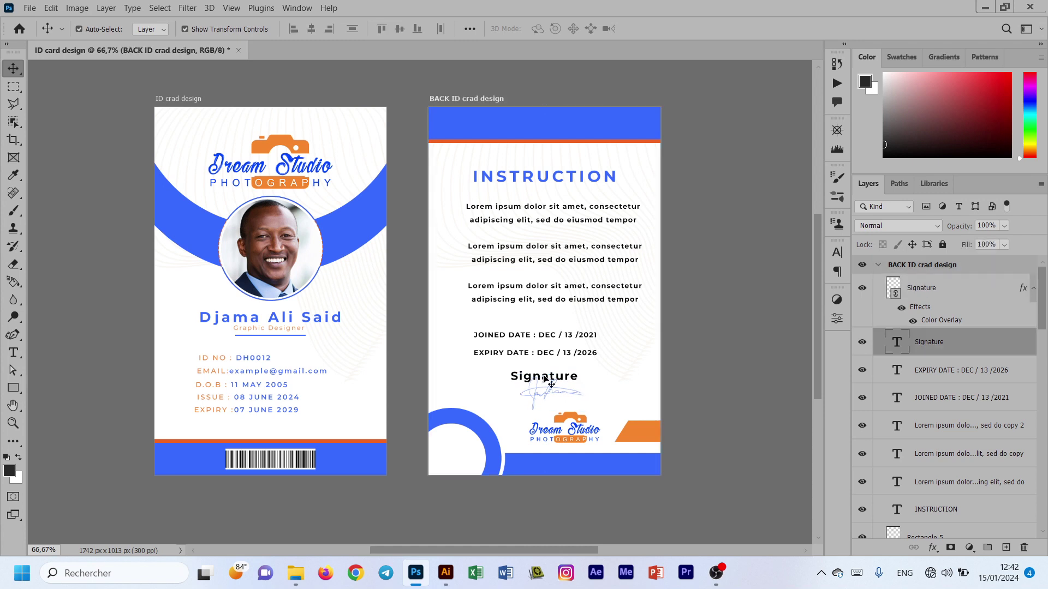
pyautogui.hotkey('ctrl', 't')
pyautogui.click(676, 30)
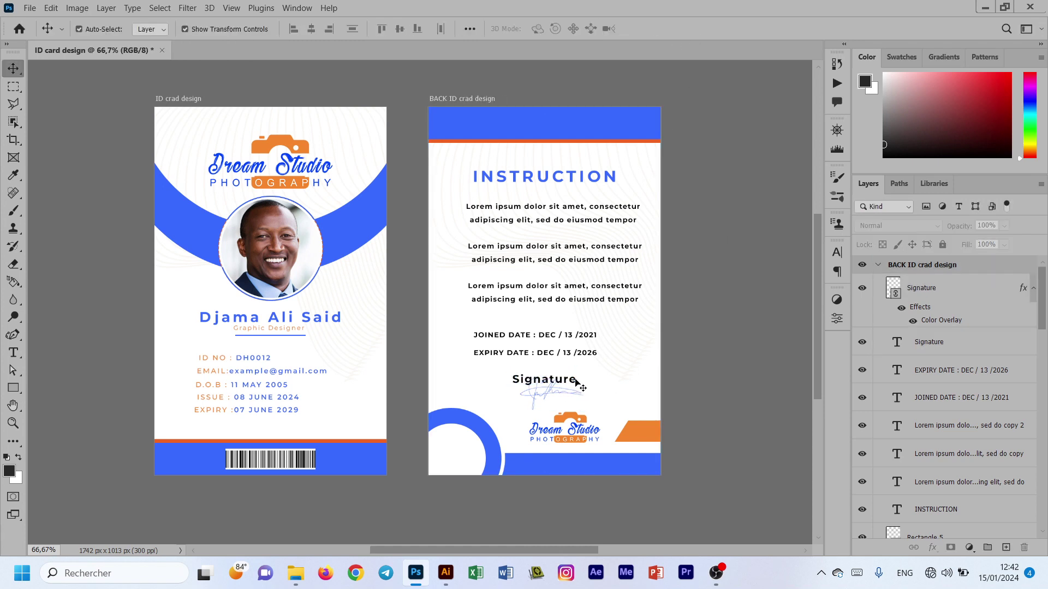
pyautogui.doubleClick(556, 386)
pyautogui.click(375, 29)
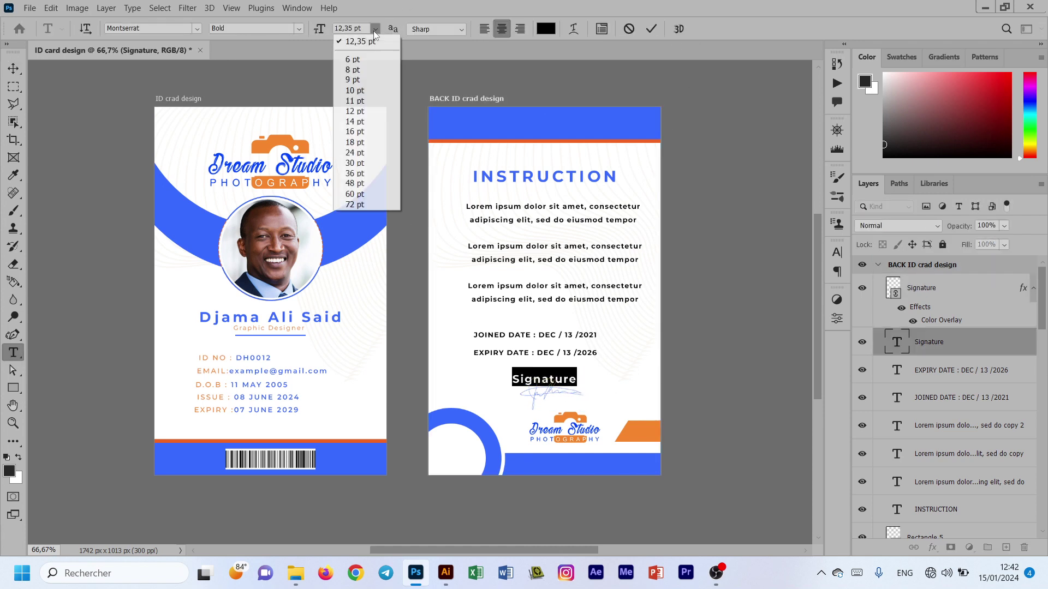
pyautogui.click(355, 125)
pyautogui.click(650, 30)
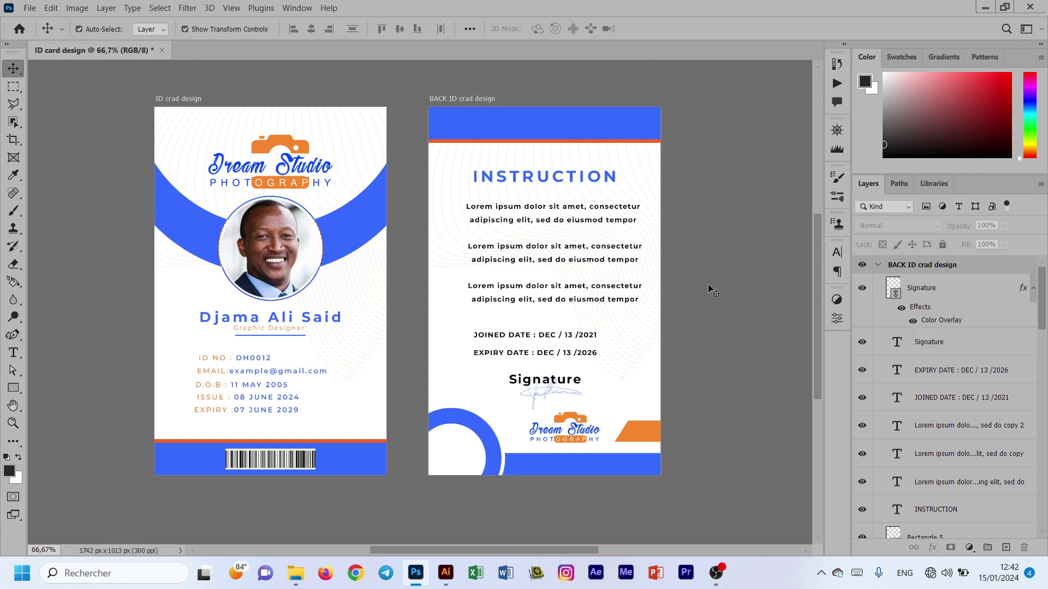
pyautogui.moveTo(565, 386); pyautogui.dragTo(571, 386)
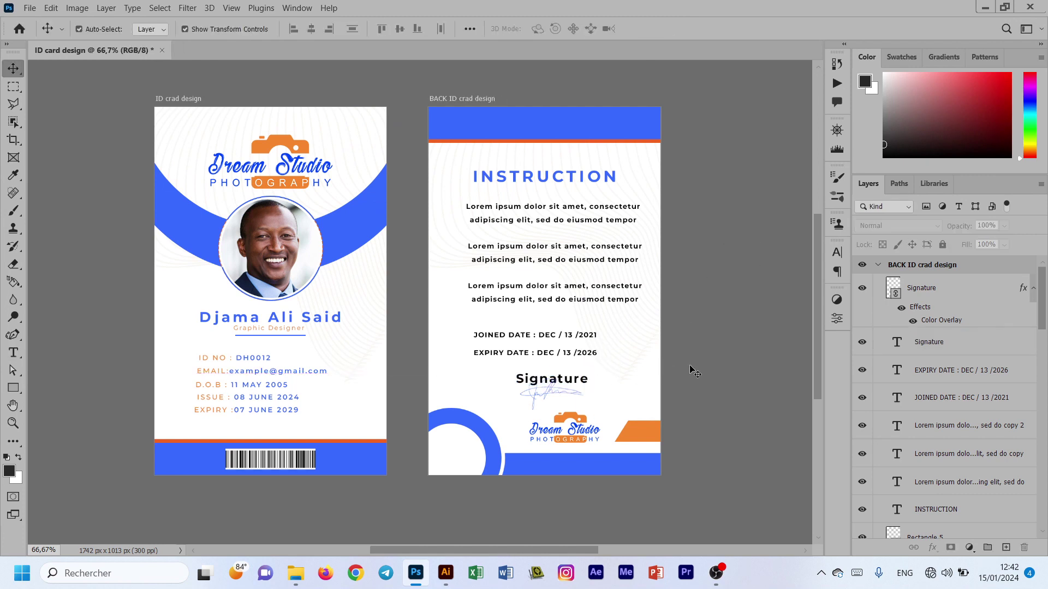